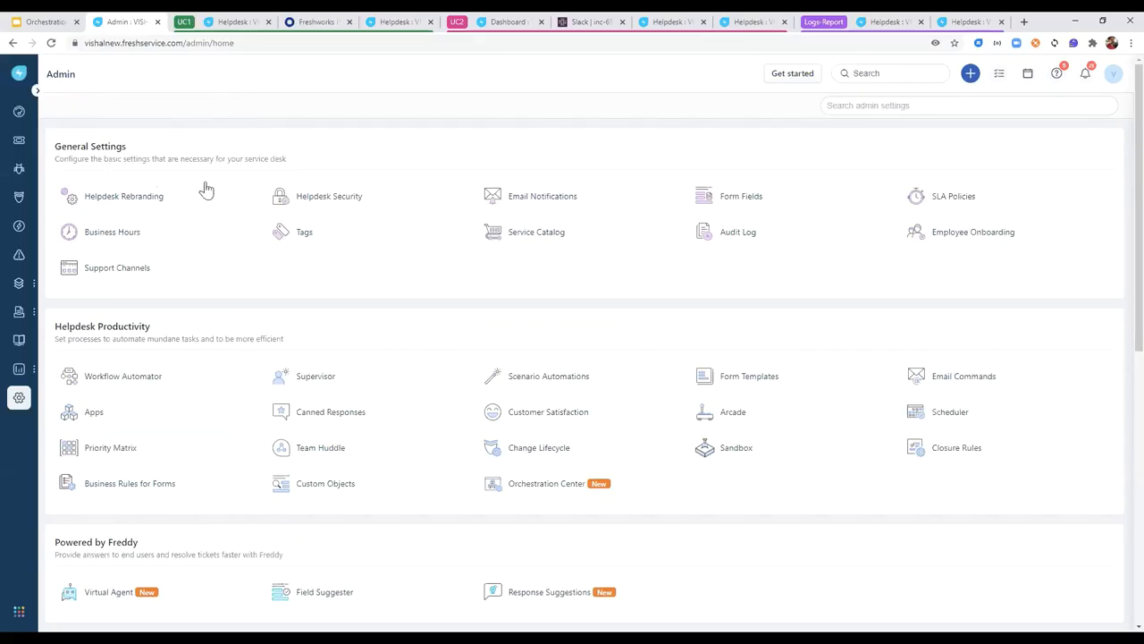
scroll(247, 173, down, 2)
scroll(235, 223, up, 2)
scroll(282, 215, up, 1)
Enter the new employee's first and last name in the Employee Onboarding - Okta service request.
key(ctrl+Tab)
click(112, 332)
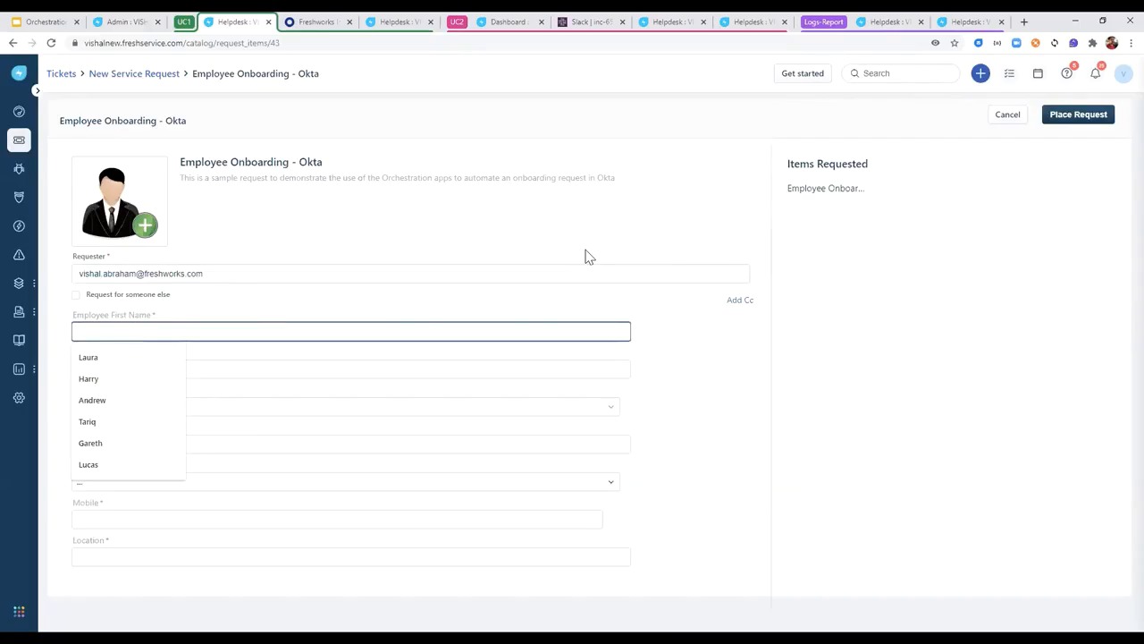
text(Michael)
key(Tab)
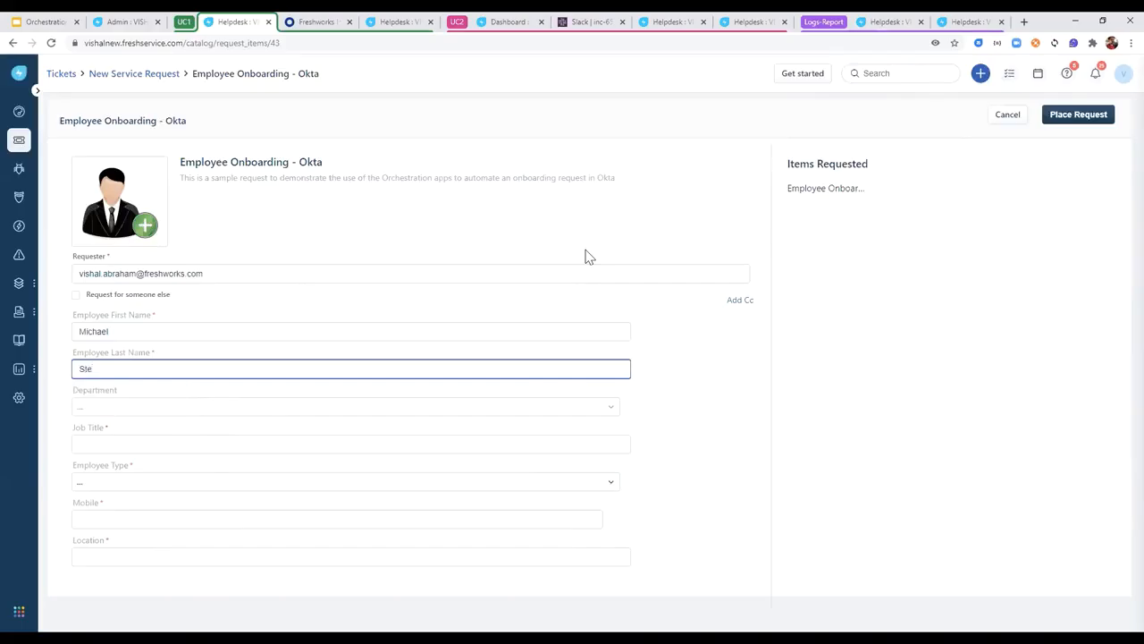
key(Tab)
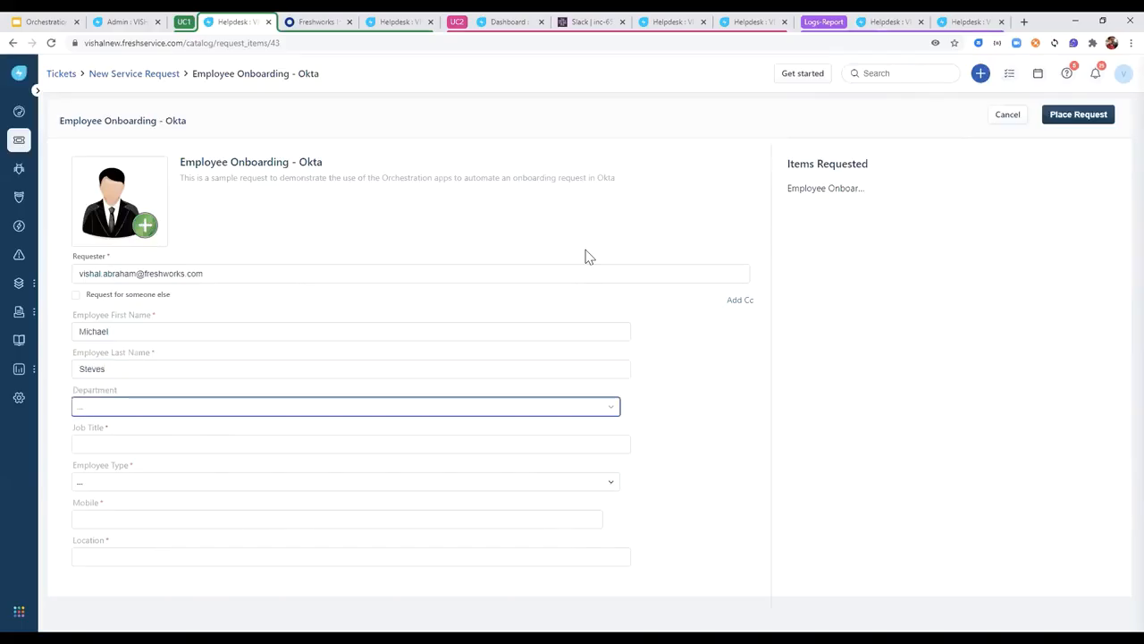
Set department Finance, job title Manager, employee type Full Time and location London, and fill in the employee's mobile number.
text(Finance)
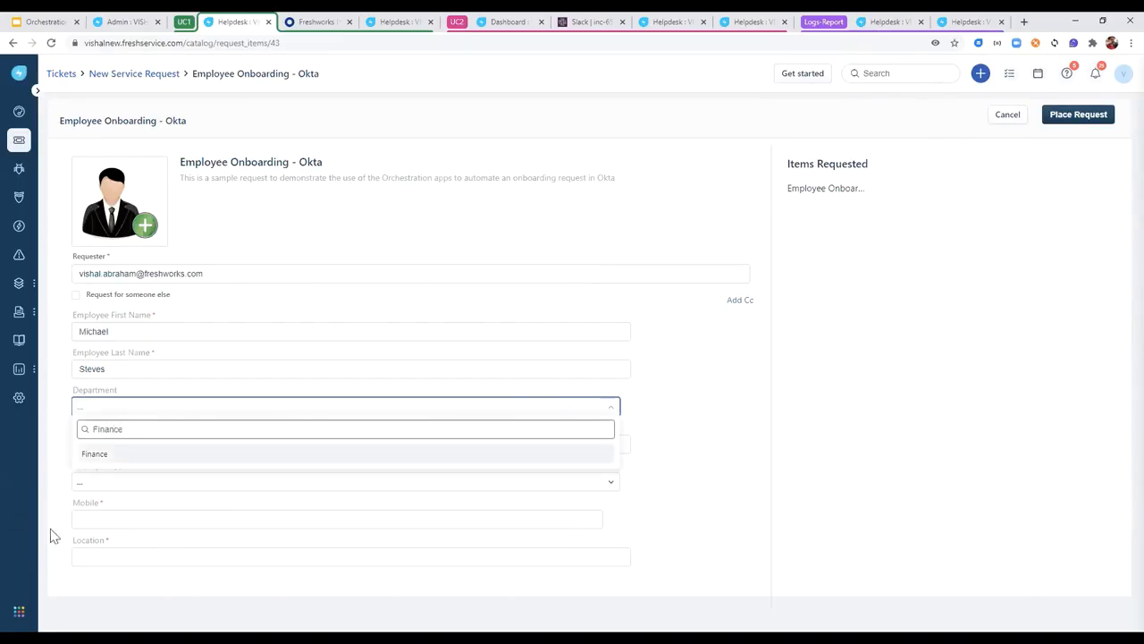
click(104, 456)
click(107, 445)
click(109, 469)
click(108, 482)
click(102, 531)
click(109, 522)
click(94, 545)
click(116, 558)
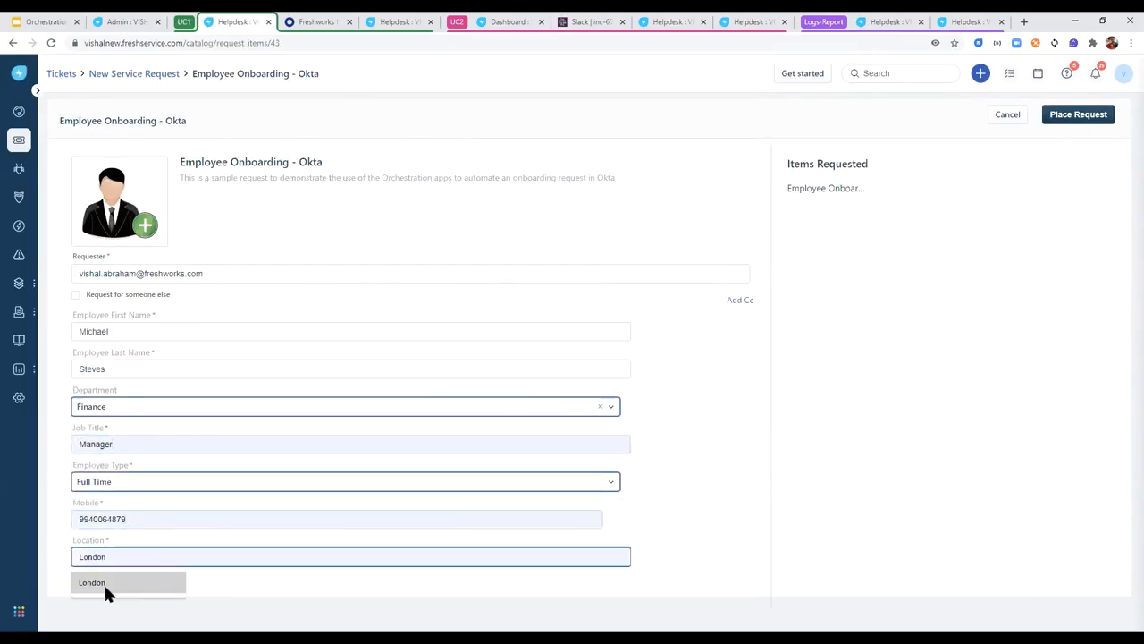
click(105, 585)
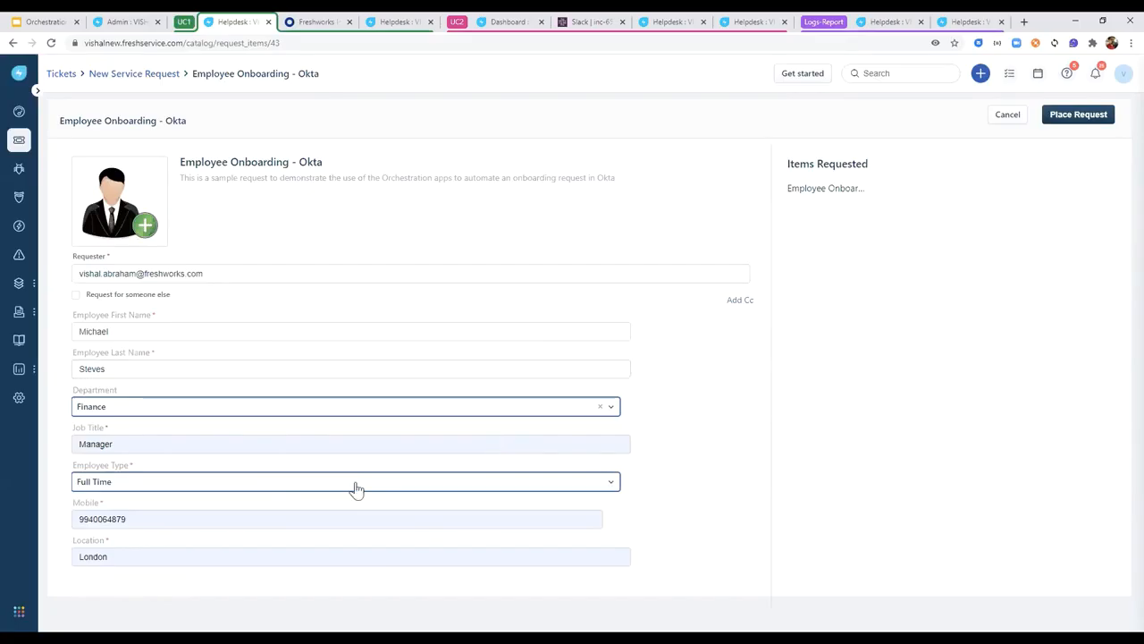
Place the employee onboarding request and load the new updates on its ticket.
click(1081, 114)
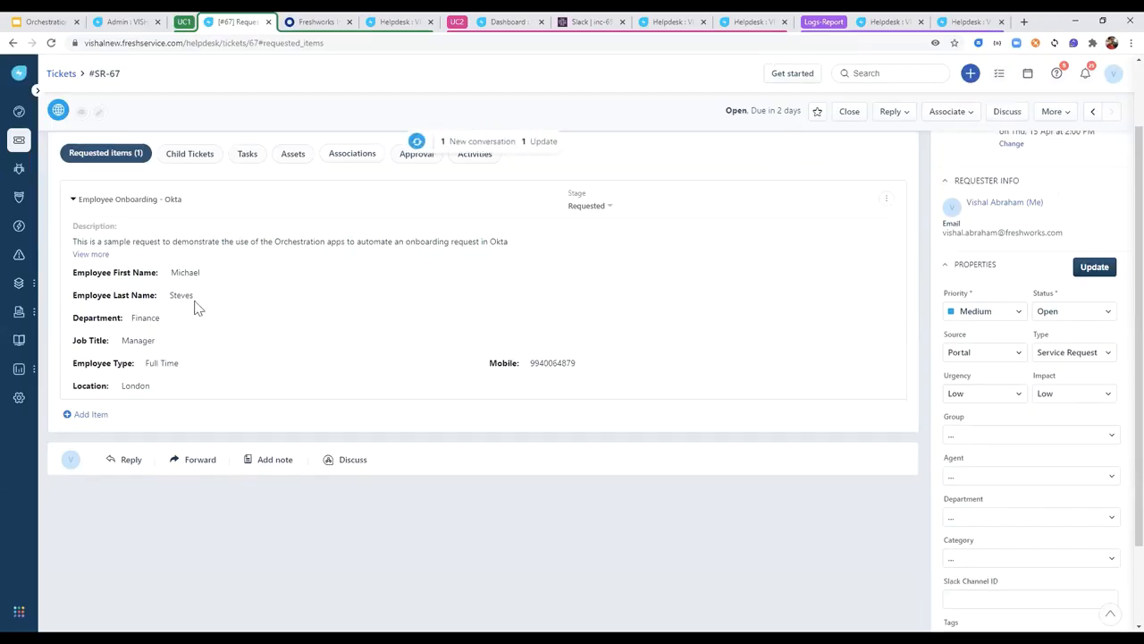
click(422, 144)
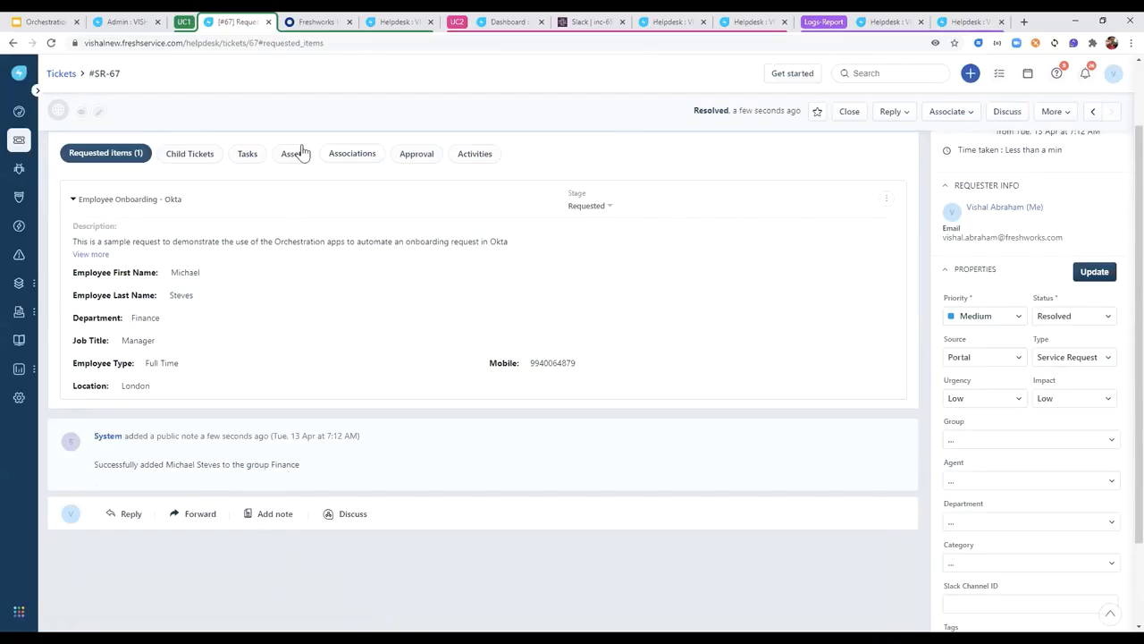
Switch to the Okta admin console and check the Finance group's member list for the new employee.
click(304, 24)
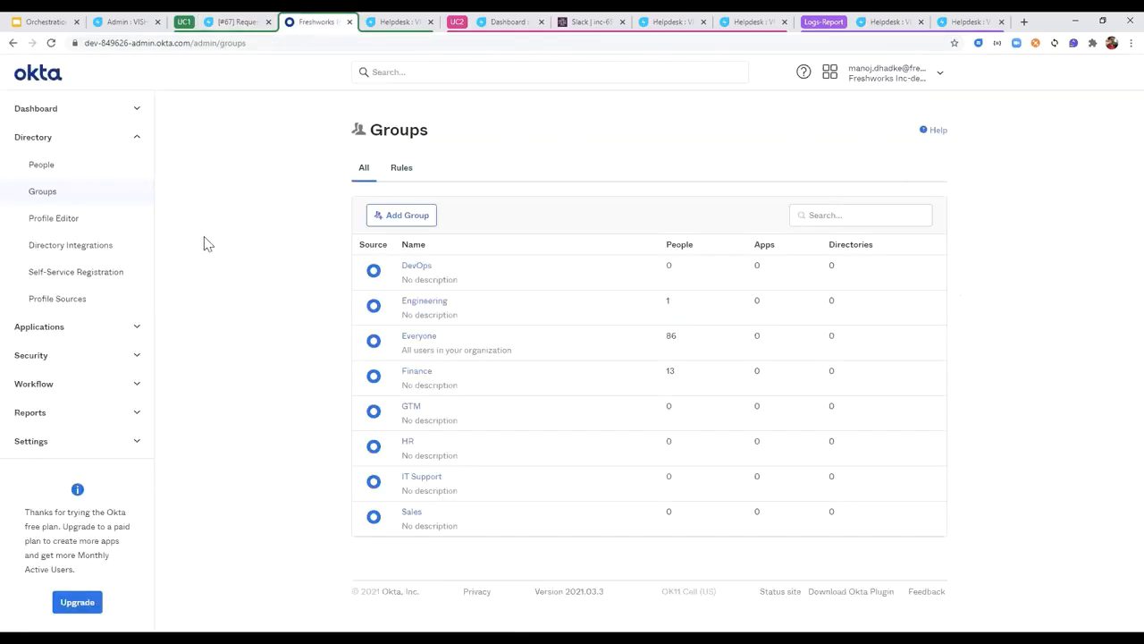
click(413, 372)
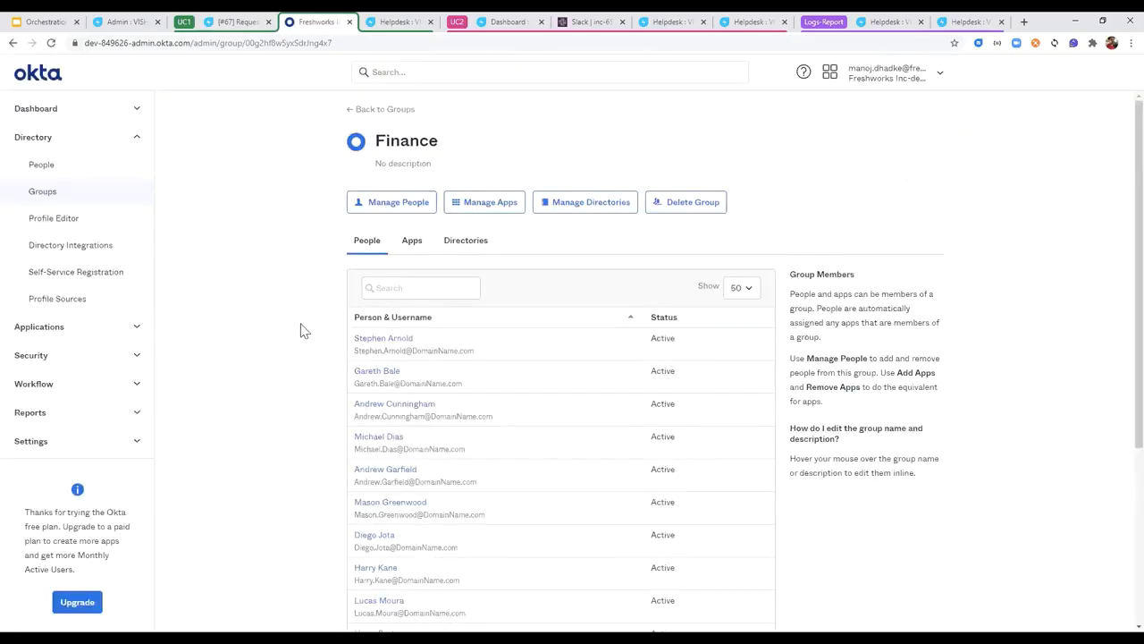
scroll(301, 331, down, 2)
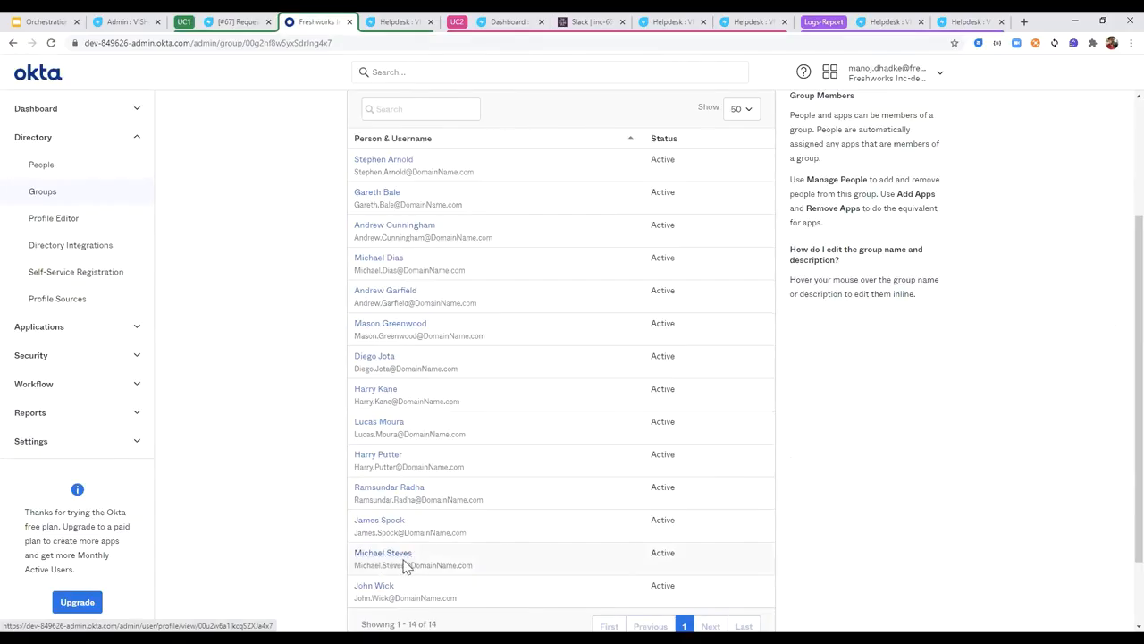
scroll(298, 546, up, 1)
scroll(298, 545, up, 2)
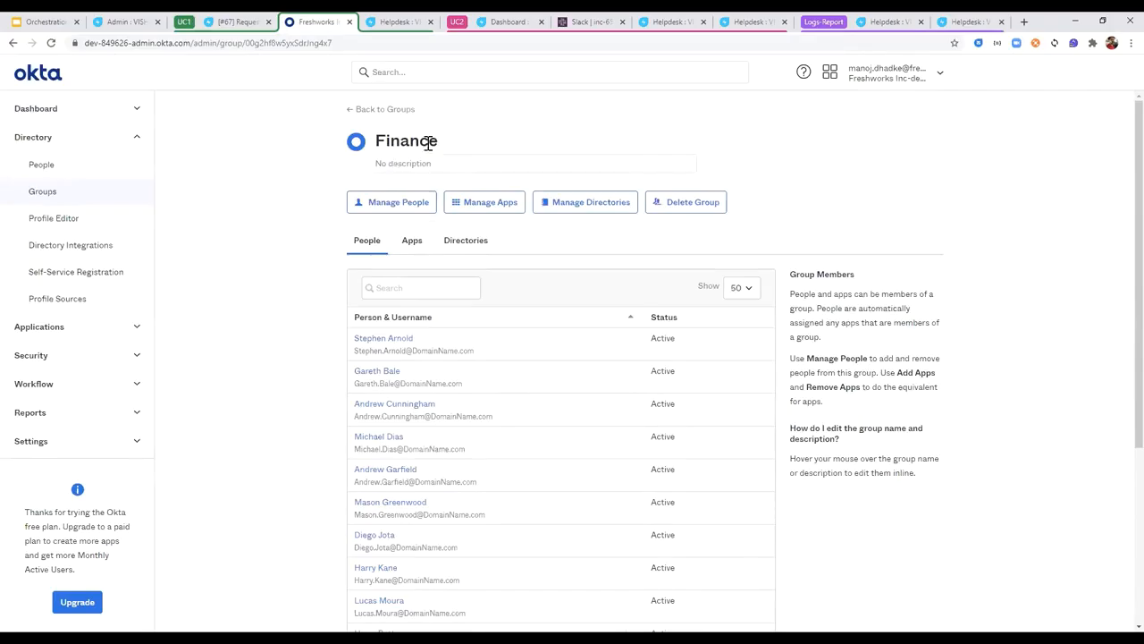
scroll(317, 432, down, 2)
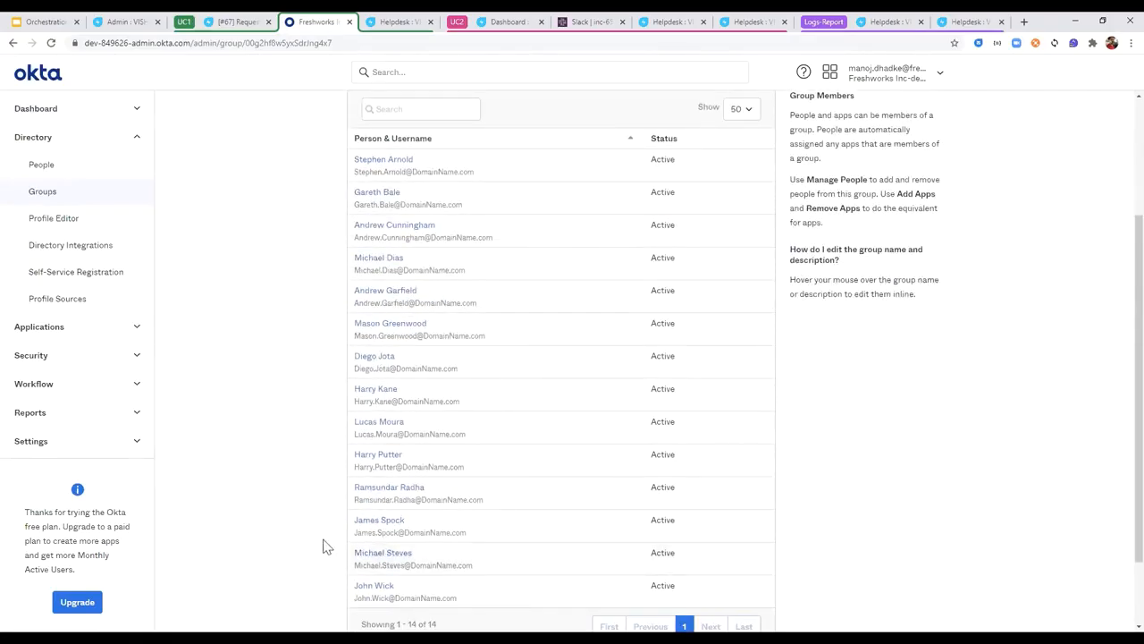
scroll(325, 546, up, 1)
scroll(326, 545, down, 2)
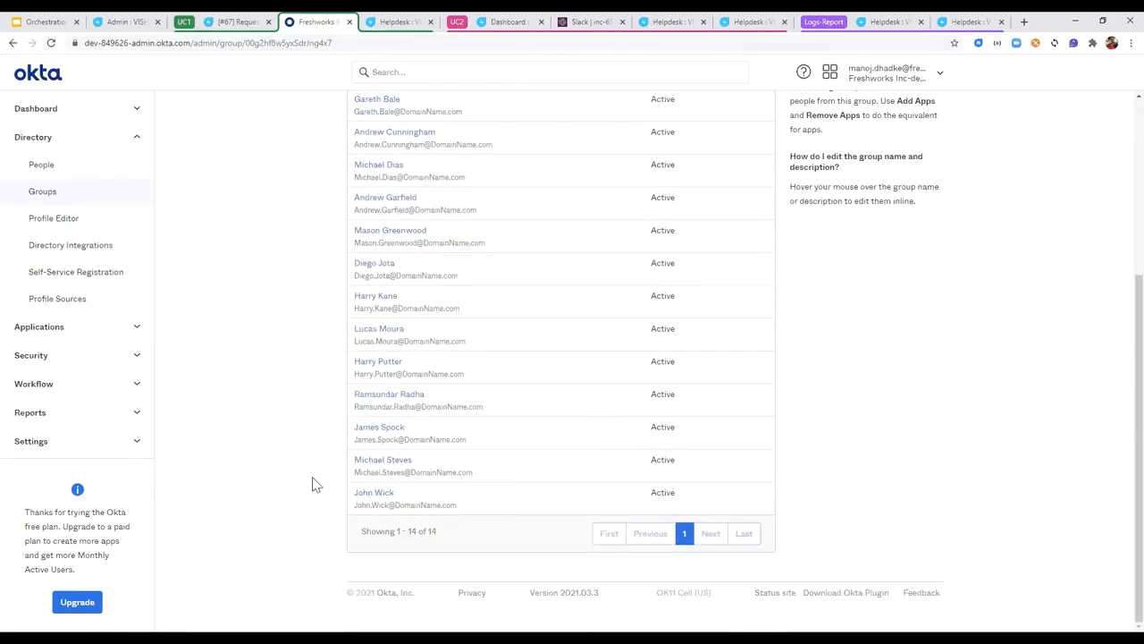
Return to Freshservice and open the Orchestration Center from the admin settings.
click(229, 21)
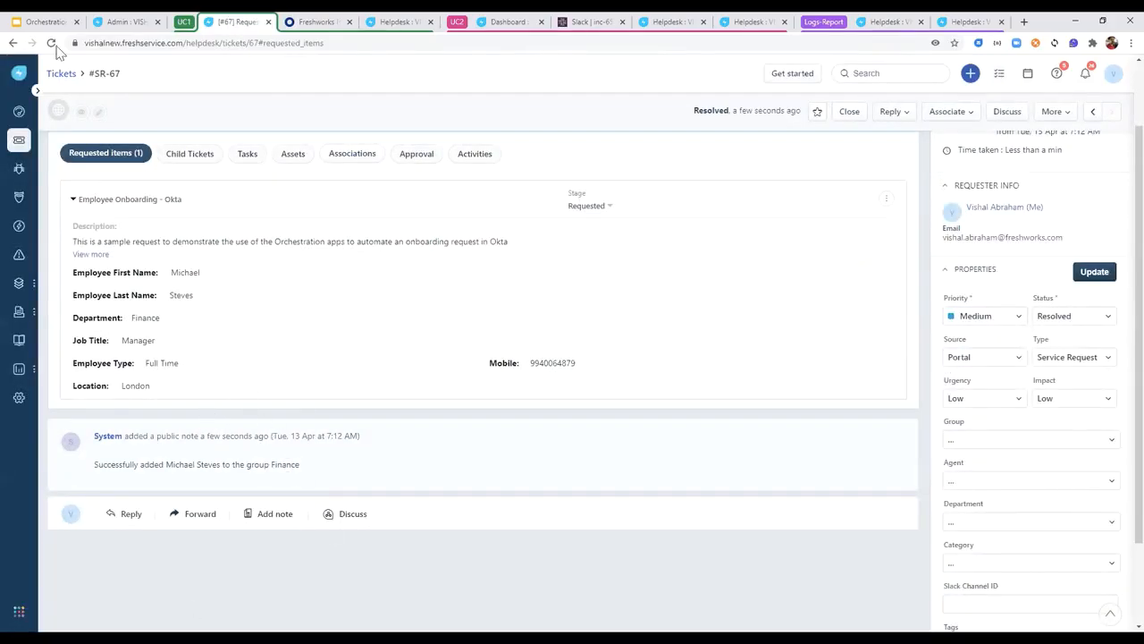
click(129, 22)
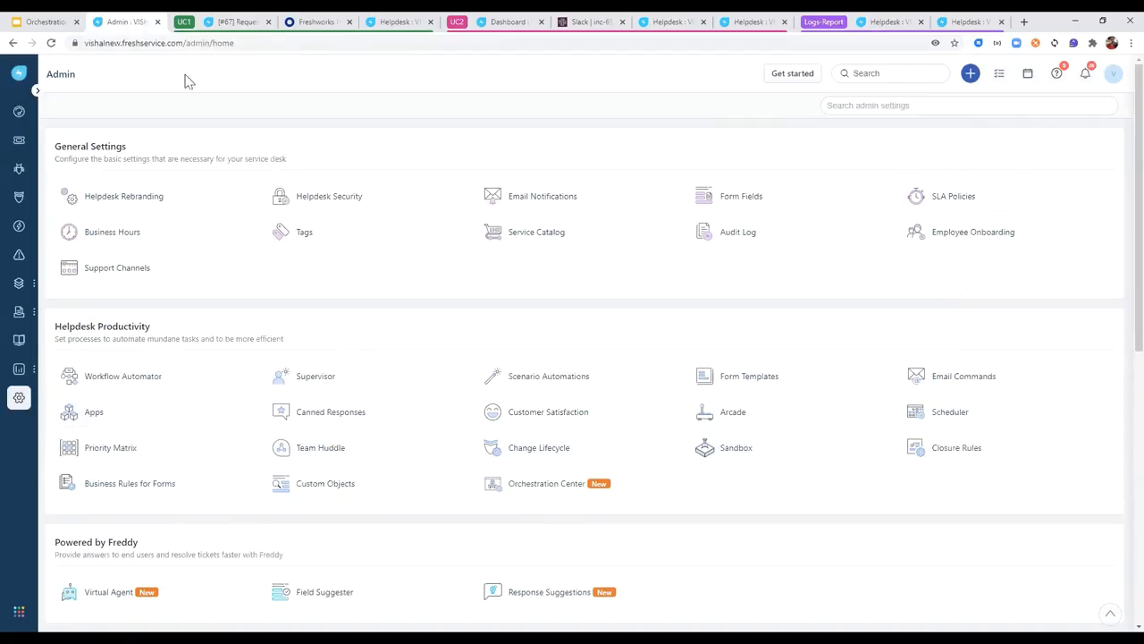
scroll(241, 320, down, 3)
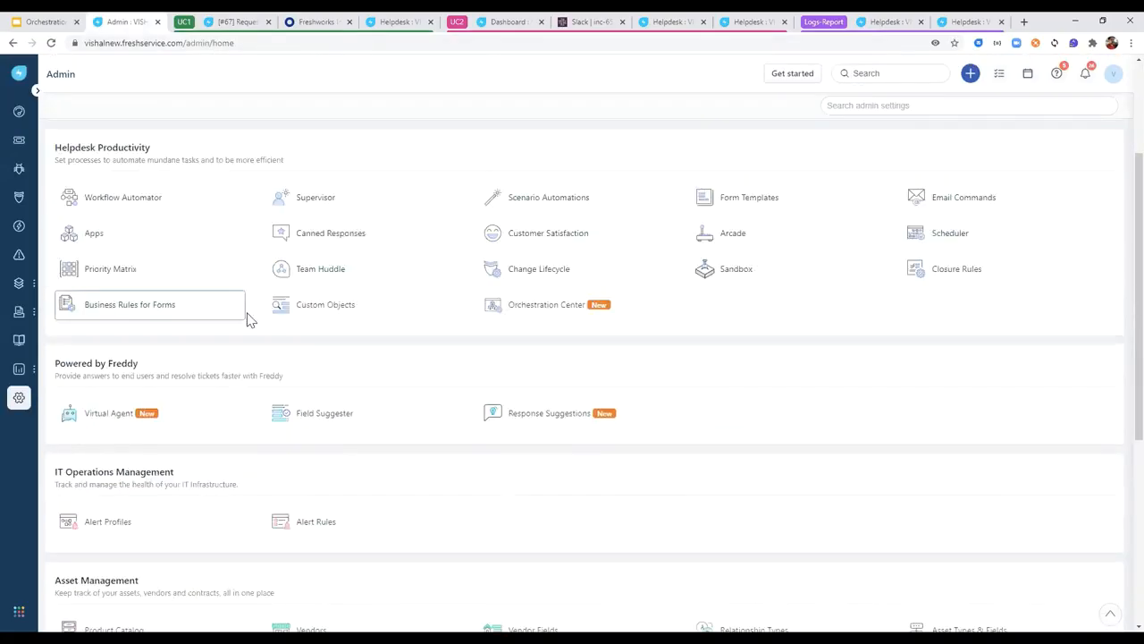
scroll(248, 319, up, 3)
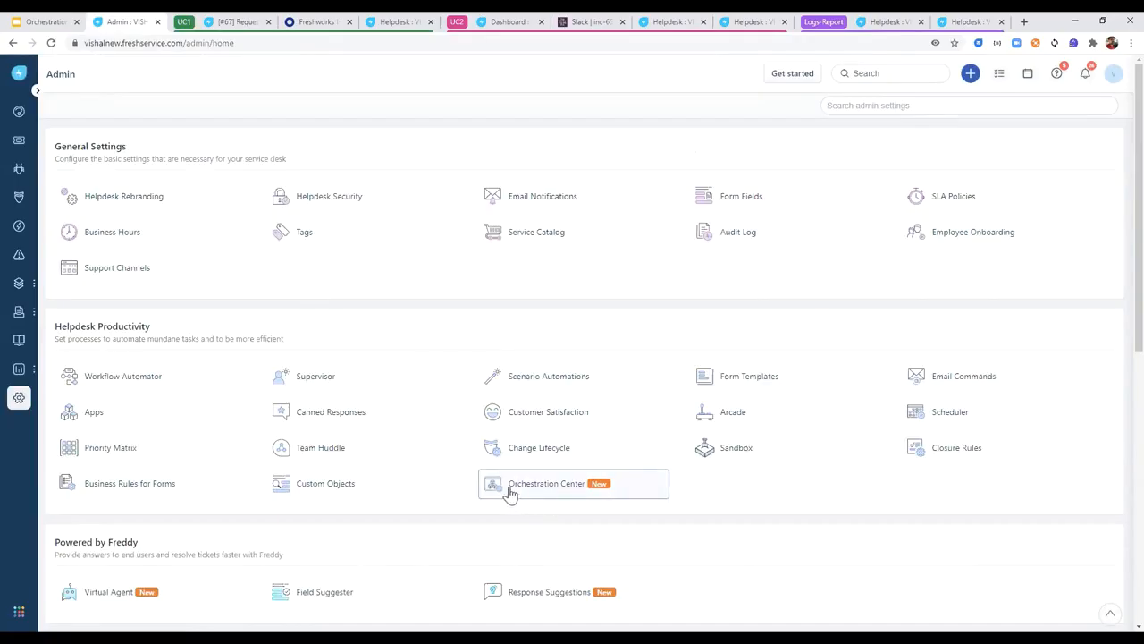
click(544, 493)
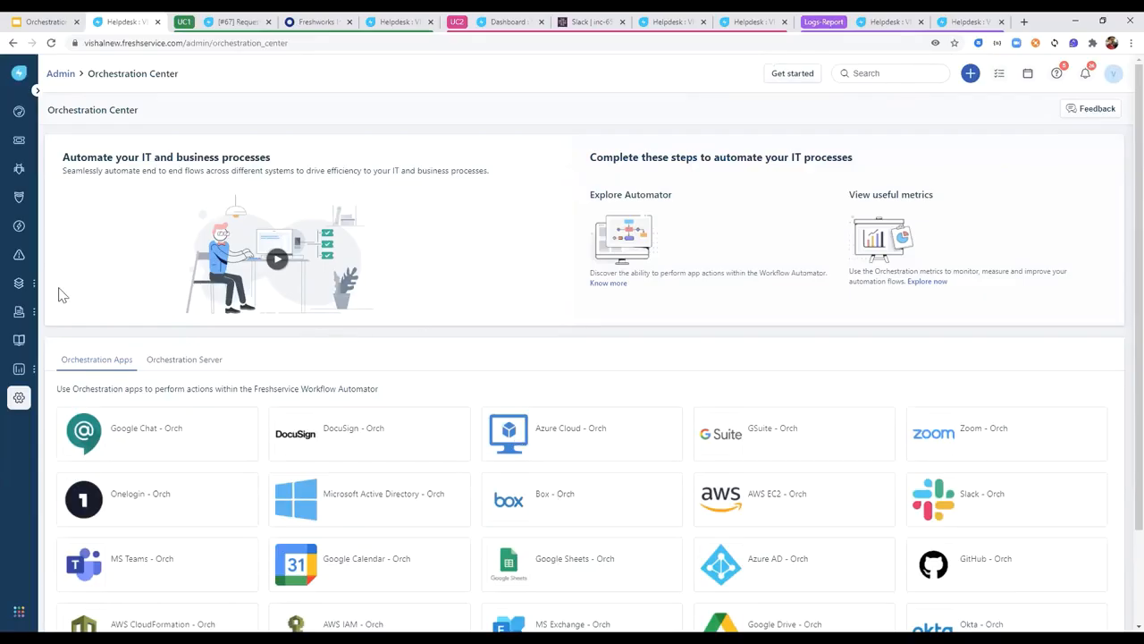
Review the available orchestration apps, including the description of the Slack - Orch app.
scroll(61, 295, down, 1)
scroll(61, 295, down, 1)
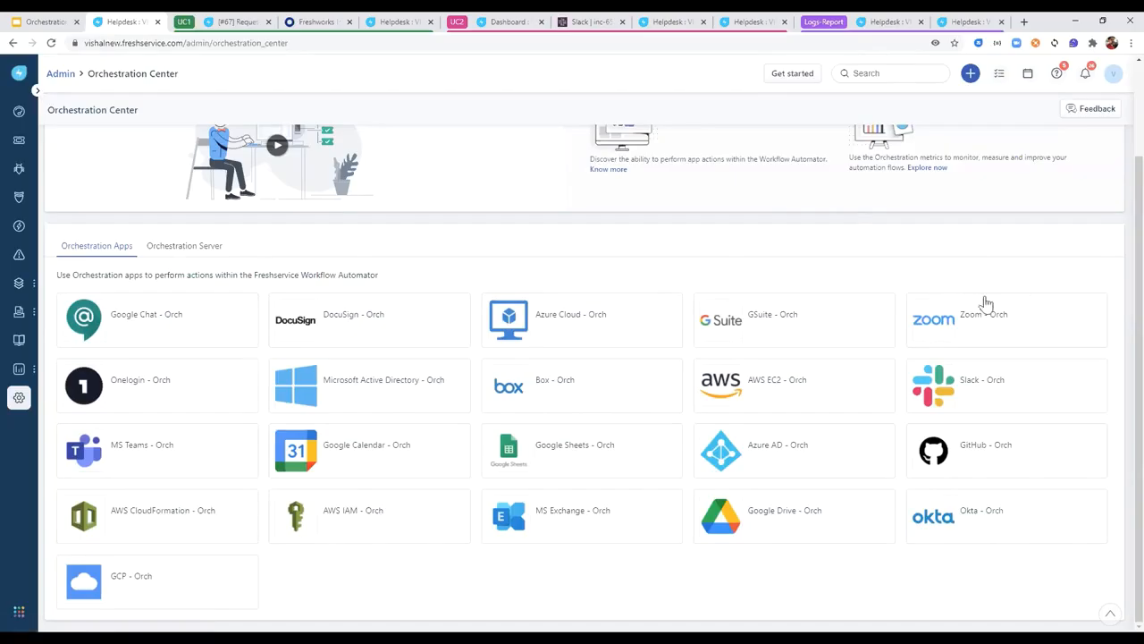
mouse_move(1043, 322)
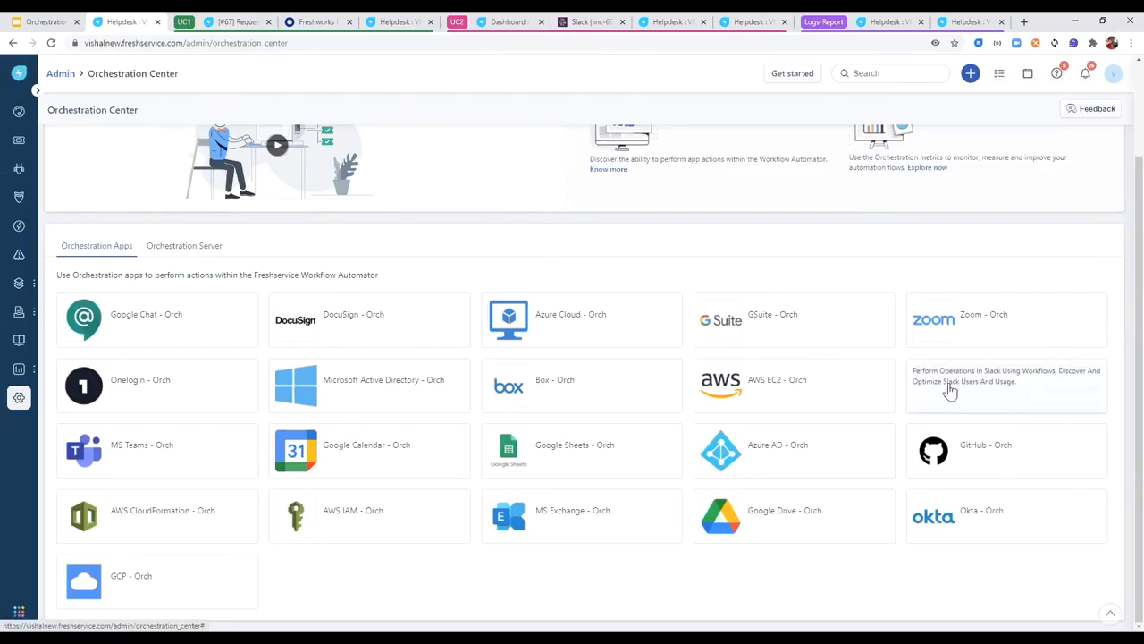
scroll(659, 416, up, 2)
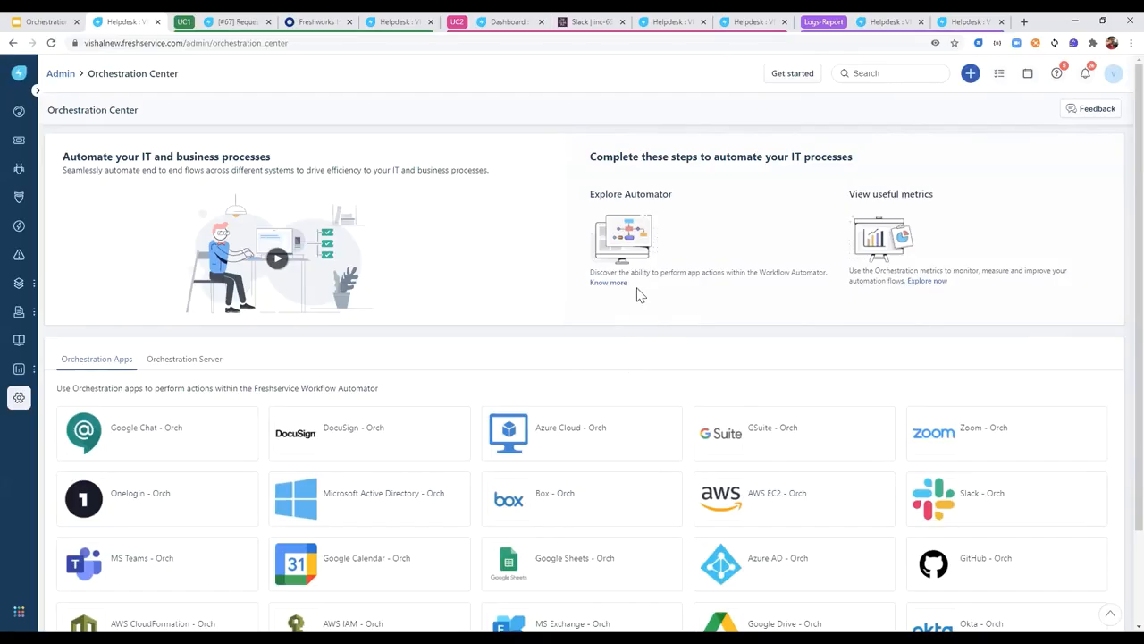
scroll(465, 390, down, 1)
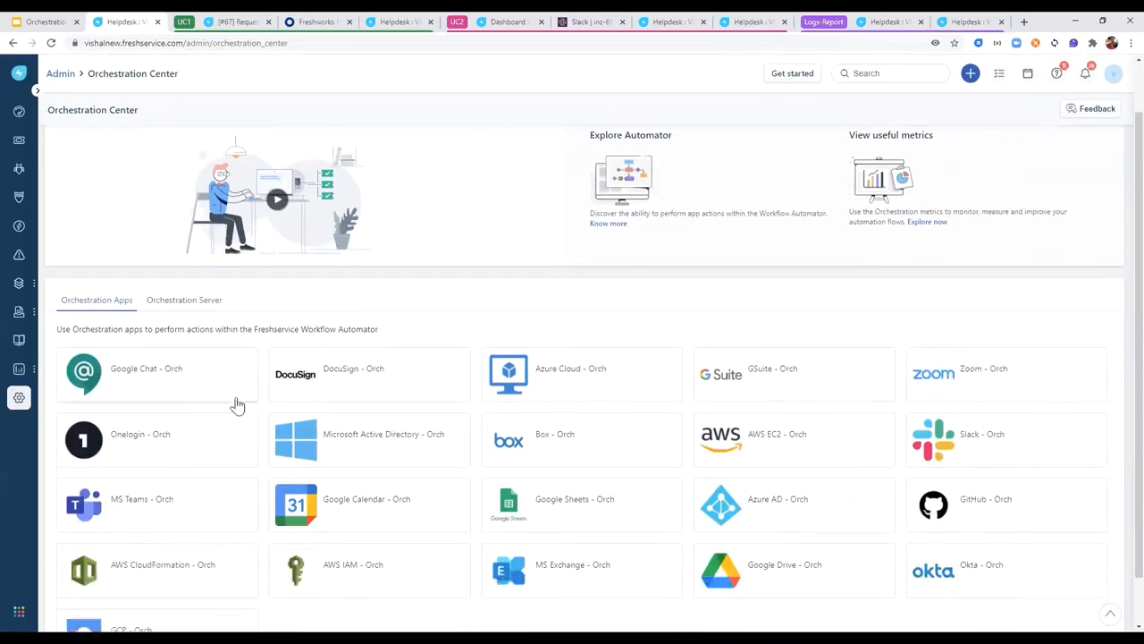
scroll(543, 295, up, 1)
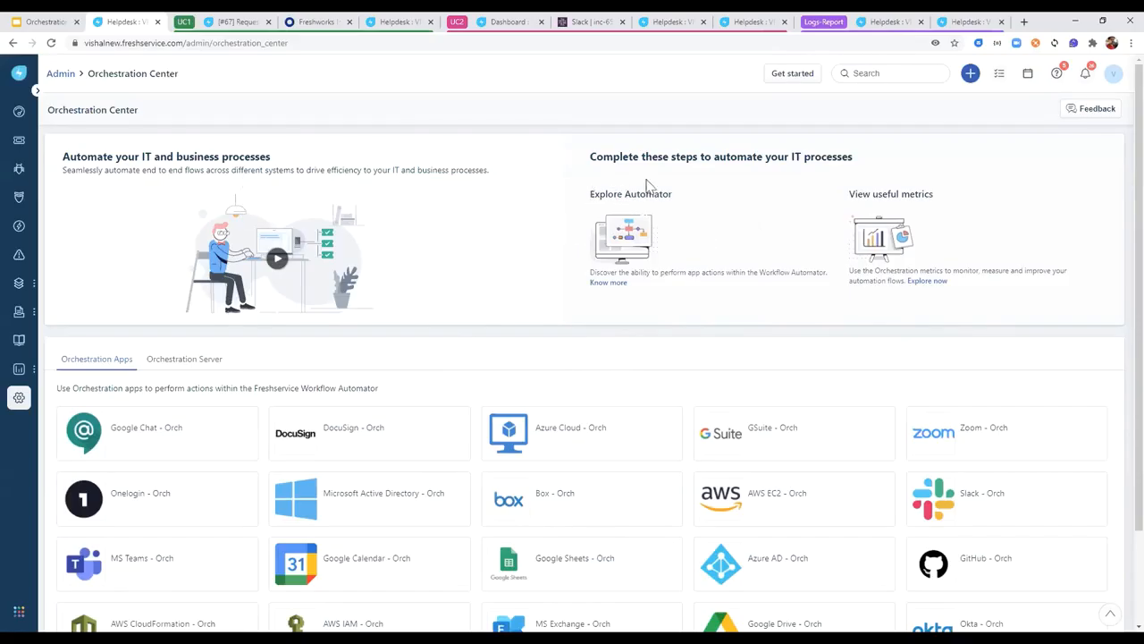
scroll(284, 351, down, 1)
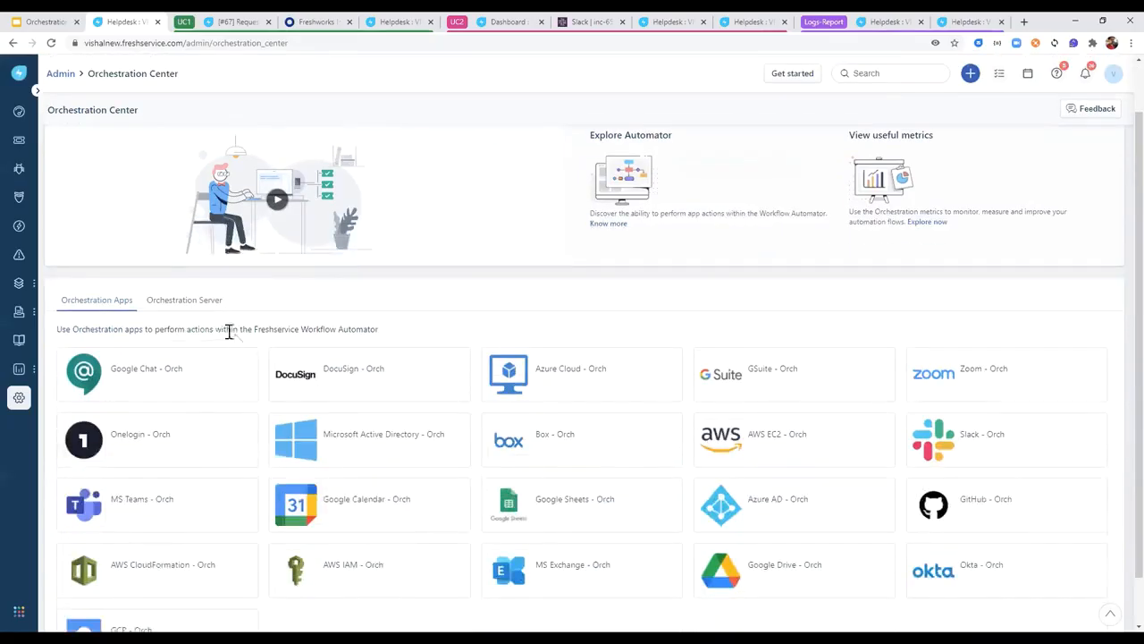
Look at the Orchestration Server list and return to the orchestration apps.
click(176, 302)
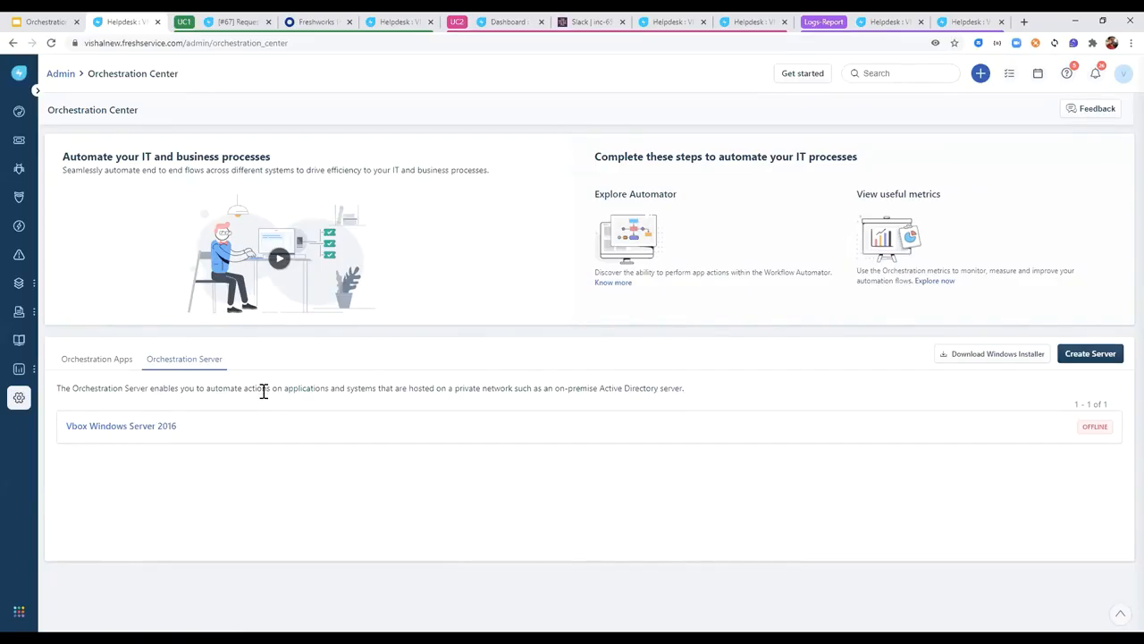
click(174, 359)
click(105, 358)
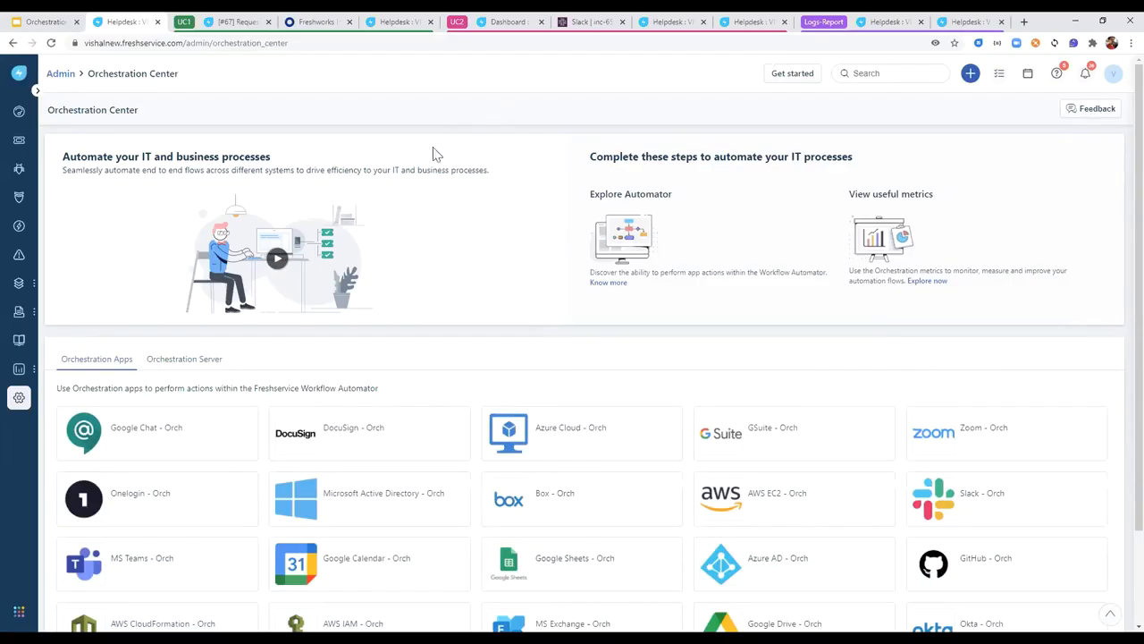
Examine the Sample Employee Onboarding -Okta workflow from its service request event through to the Resolve Ticket/Notify Requester action.
click(398, 25)
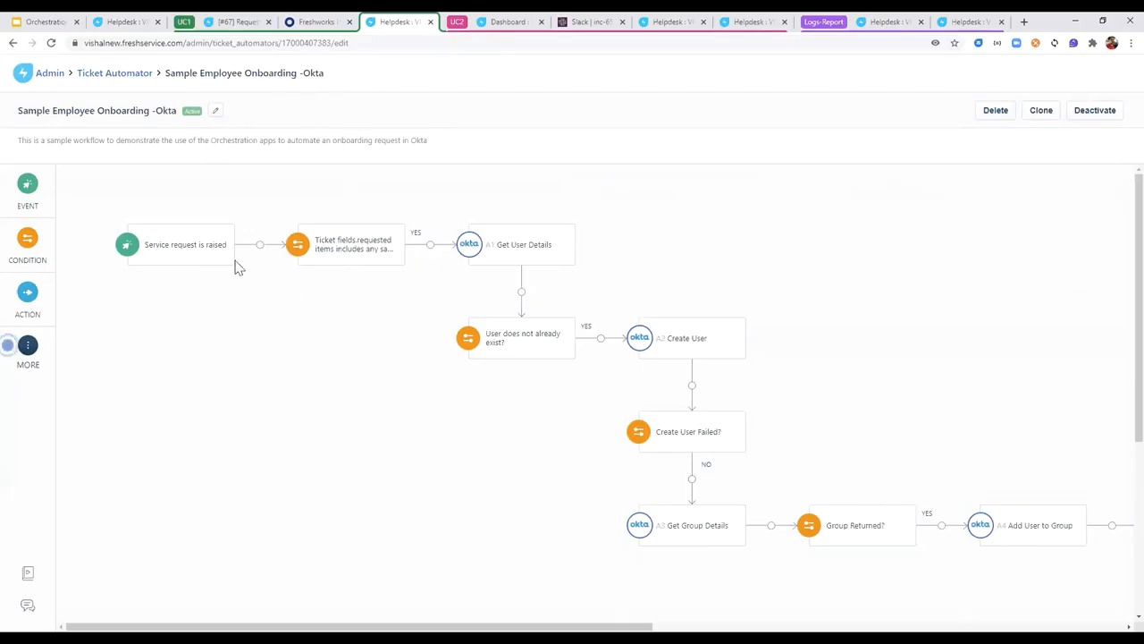
mouse_move(375, 627)
mouse_down()
mouse_move(525, 627)
mouse_move(376, 627)
mouse_up()
drag(536, 627, 575, 626)
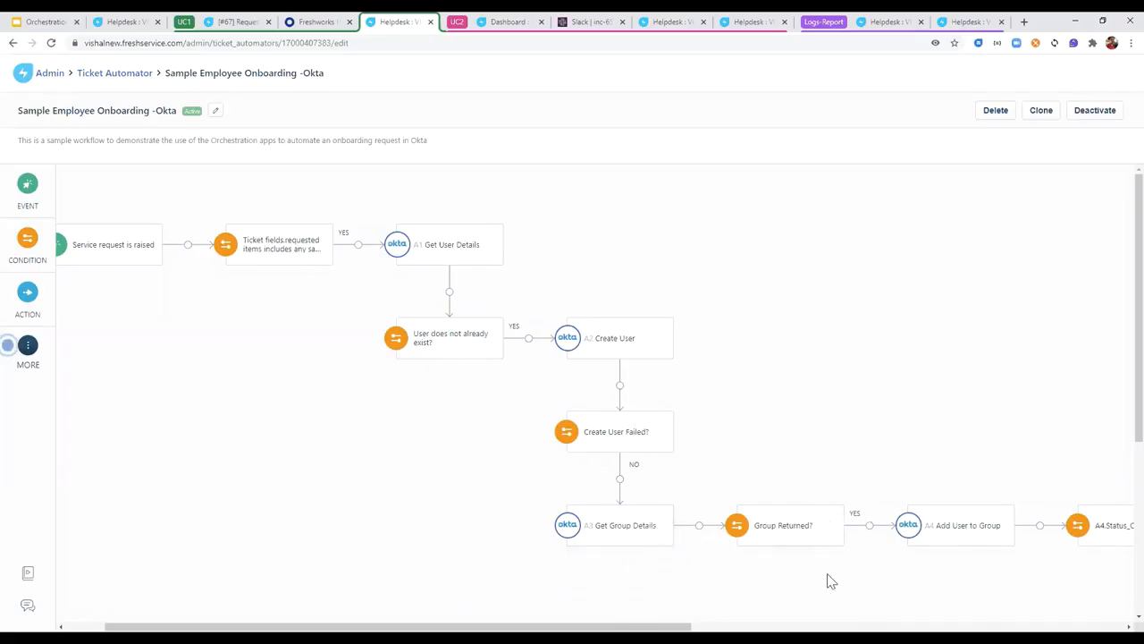
drag(572, 627, 716, 627)
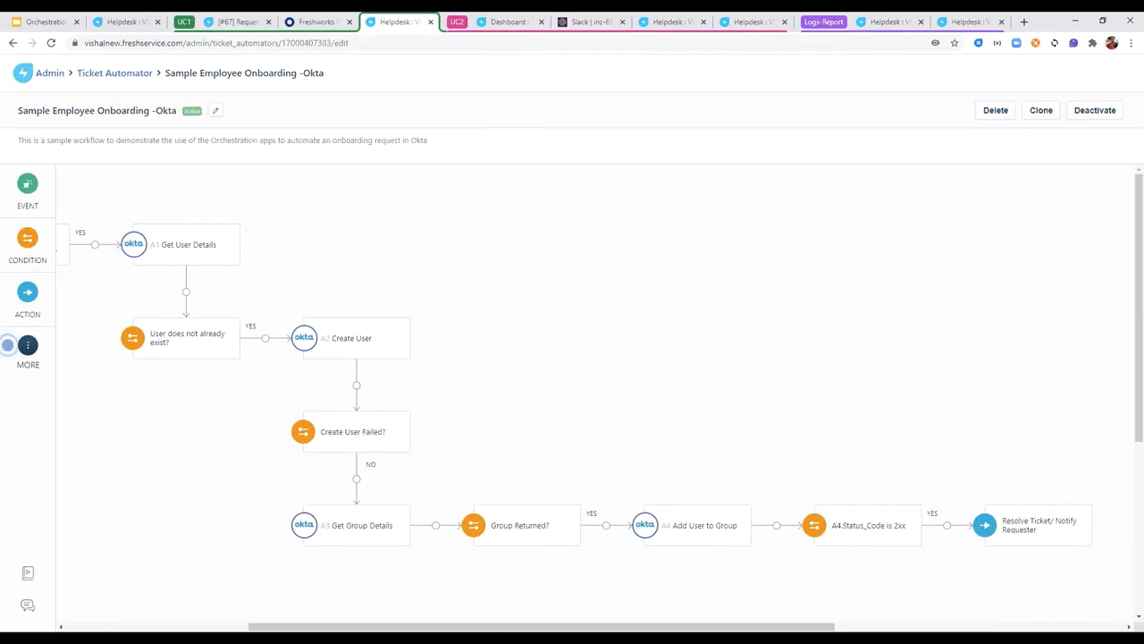
drag(465, 627, 475, 627)
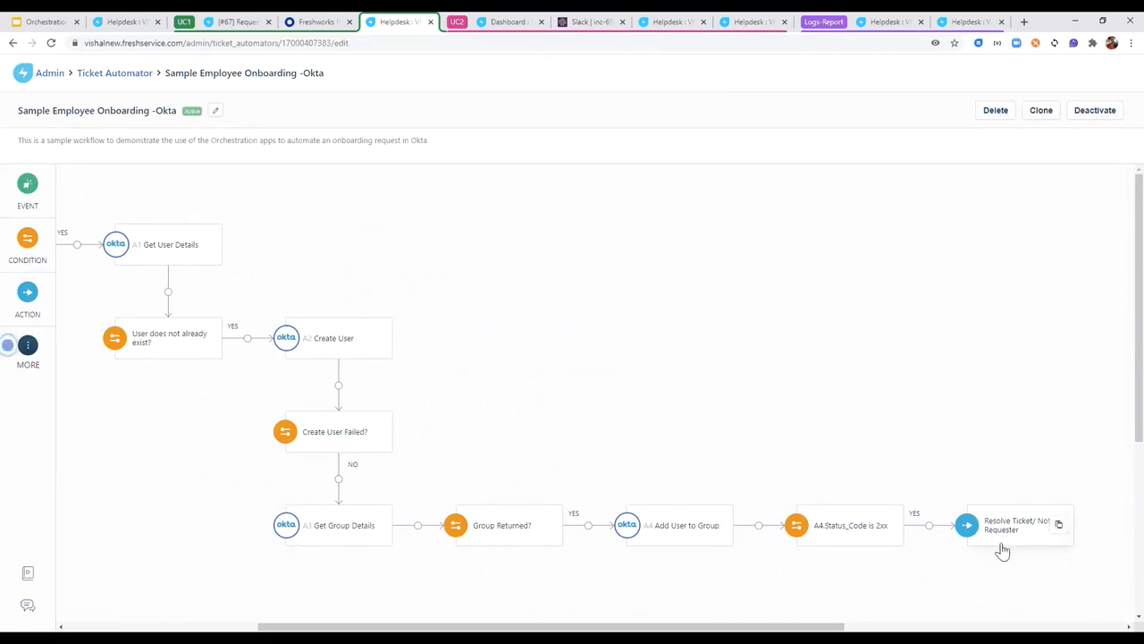
scroll(525, 578, left, 5)
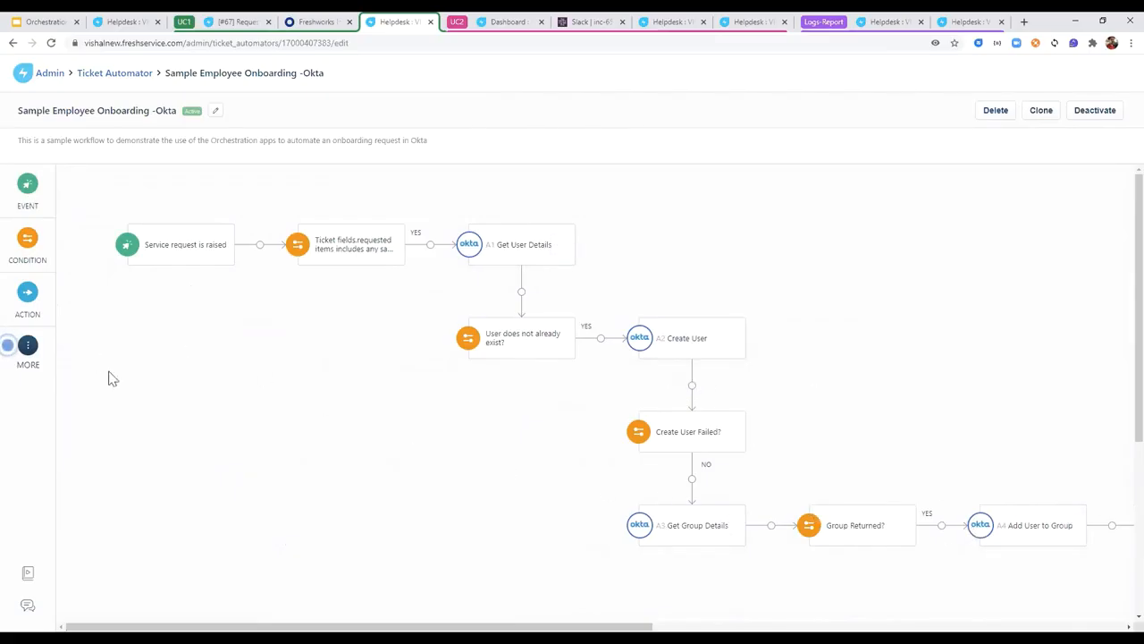
Create an editable draft of the workflow and add an App node on the NO branch of the "User does not already exist?" condition.
mouse_move(28, 358)
drag(69, 338, 514, 407)
click(720, 245)
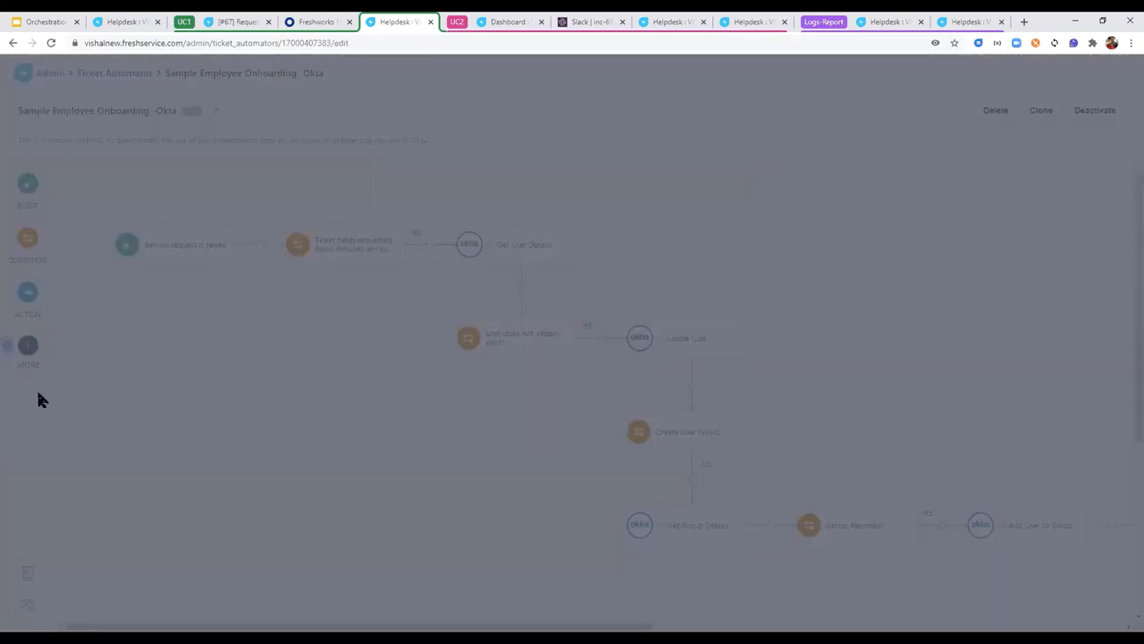
mouse_move(28, 345)
drag(67, 334, 516, 396)
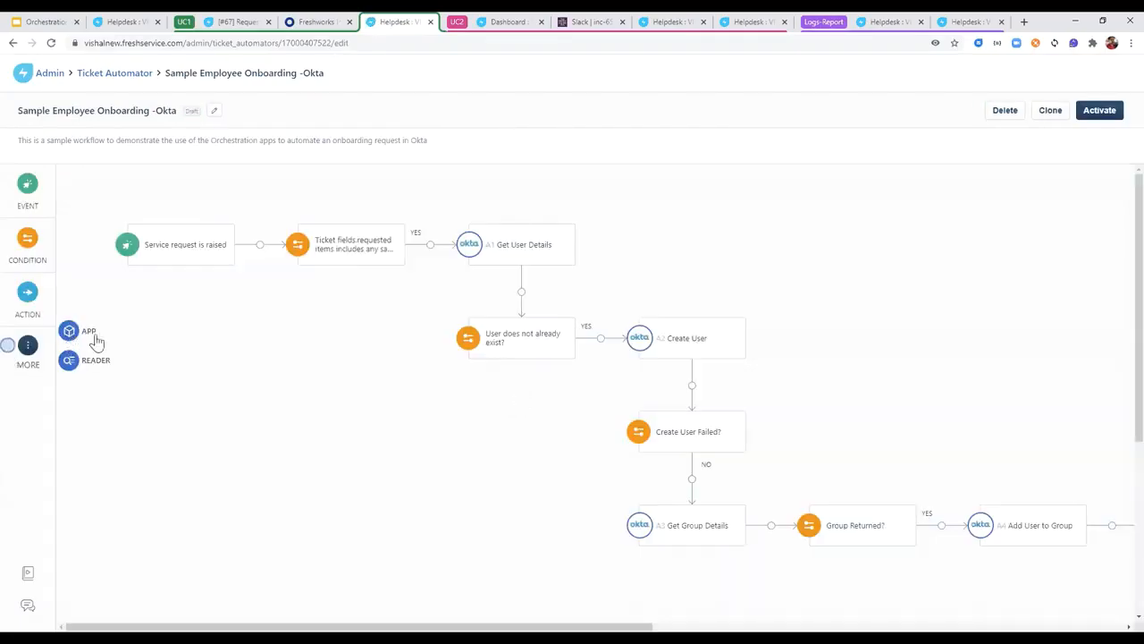
drag(96, 342, 490, 404)
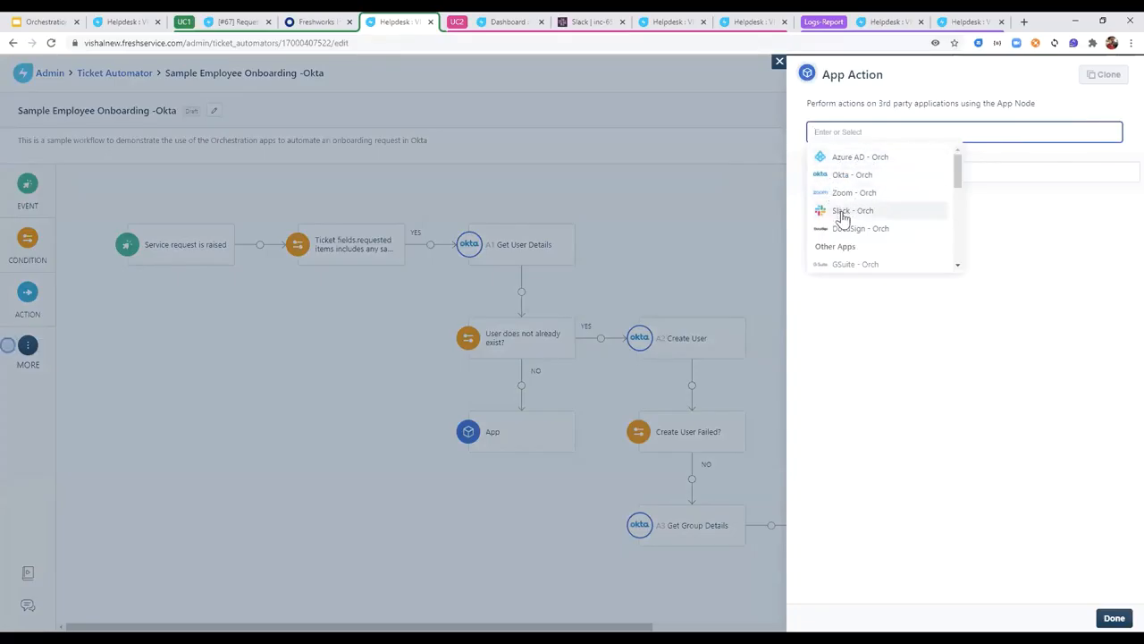
Set the App node to use the Okta - Orch app with the Get User with Login action.
scroll(850, 237, down, 2)
scroll(858, 210, down, 4)
scroll(876, 228, down, 2)
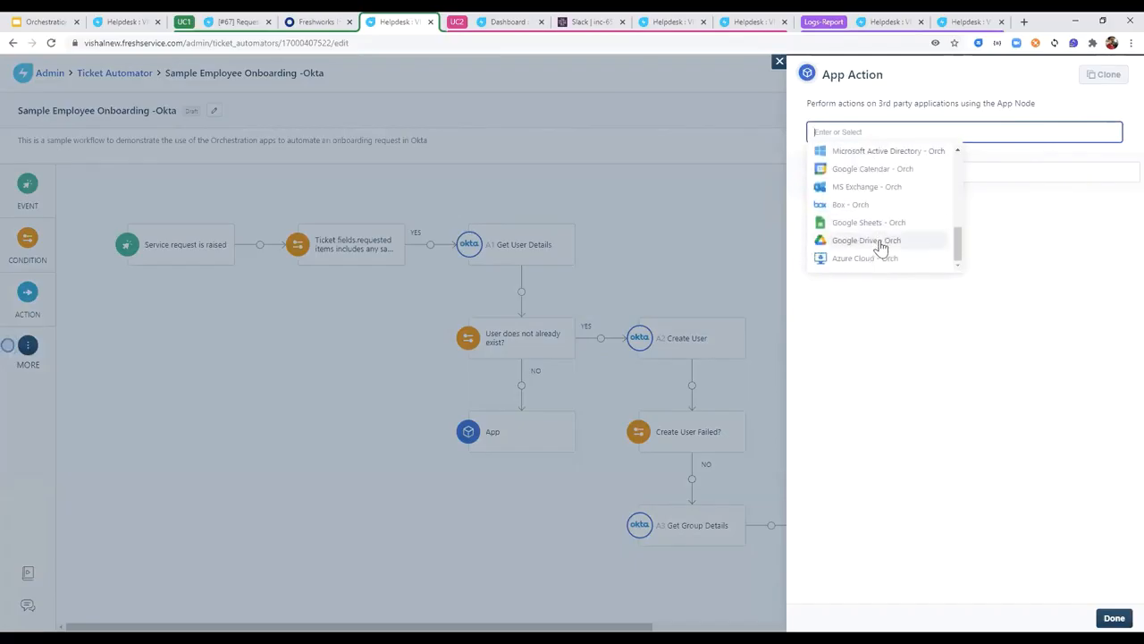
scroll(881, 243, up, 8)
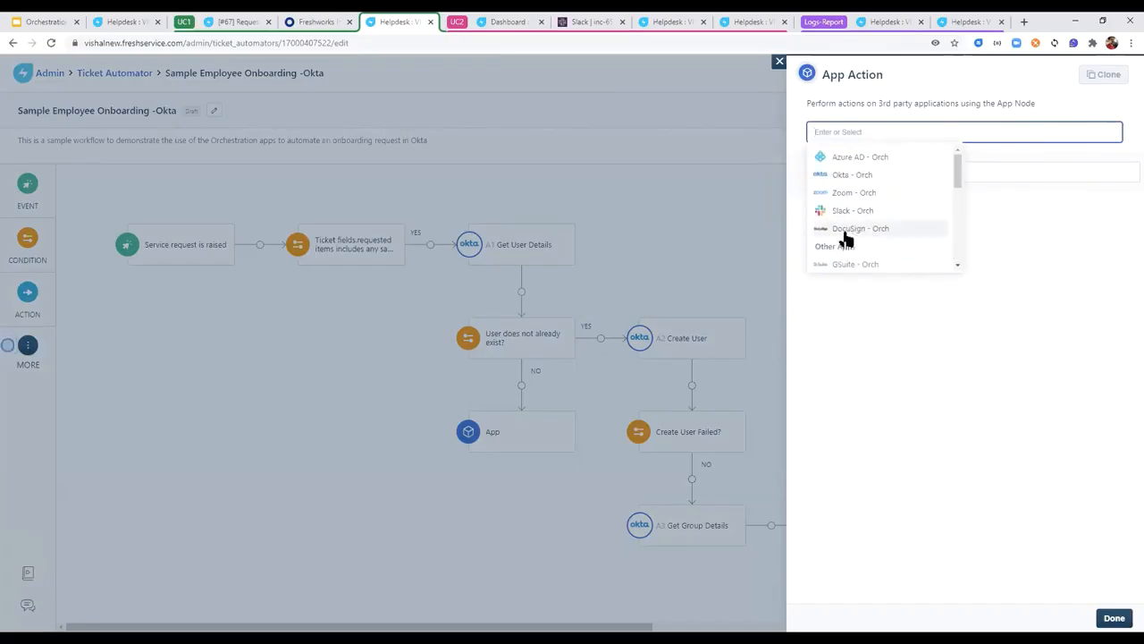
click(849, 179)
scroll(957, 172, down, 2)
scroll(930, 171, up, 2)
scroll(947, 188, down, 2)
scroll(948, 188, up, 2)
text(Get User)
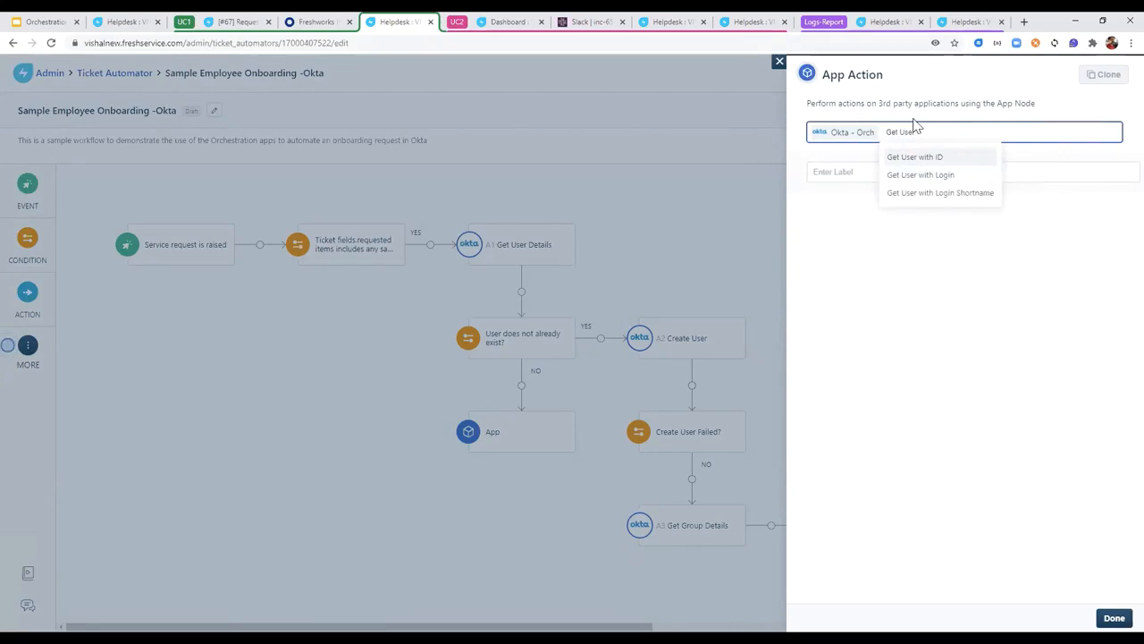
click(928, 176)
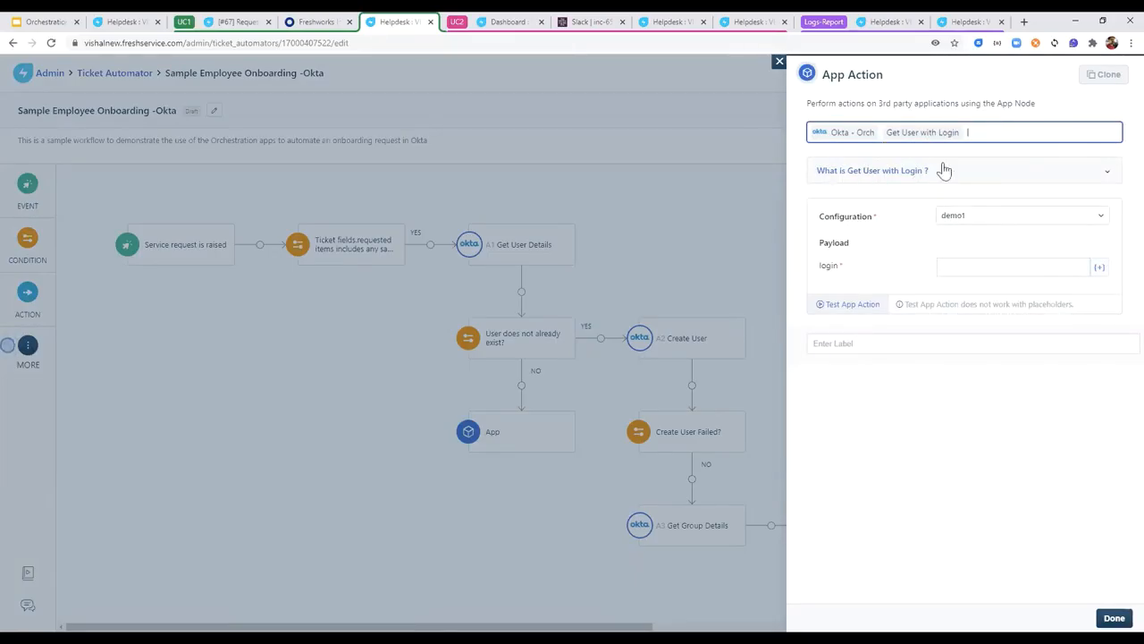
Examine the inputs and outputs in the description of the Get User with Login action, and collapse it.
click(1109, 176)
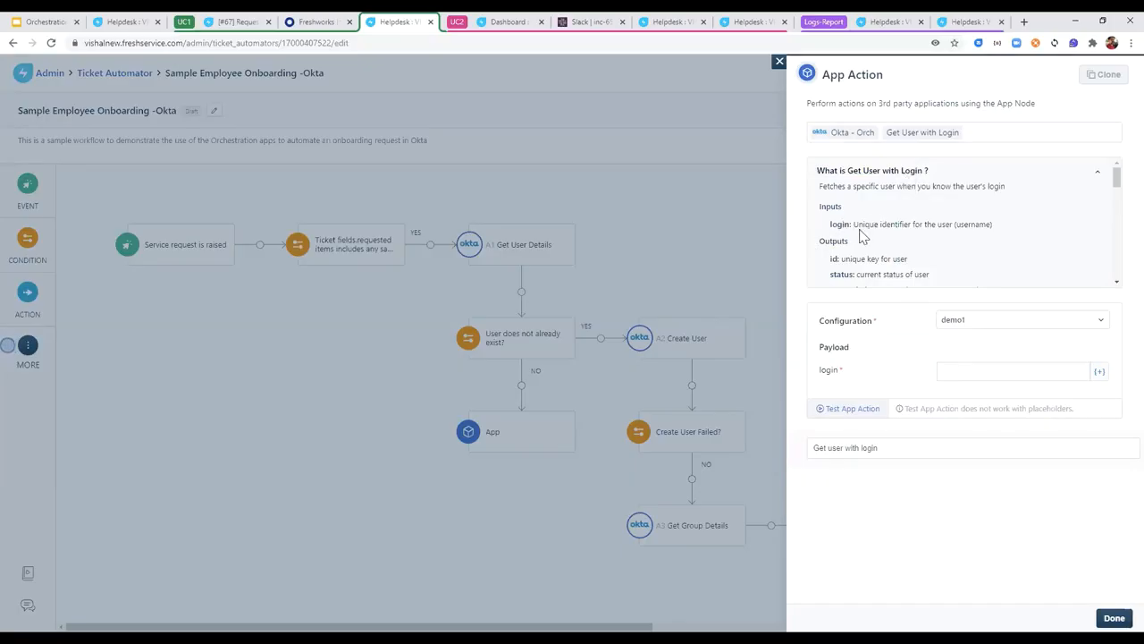
scroll(984, 225, down, 1)
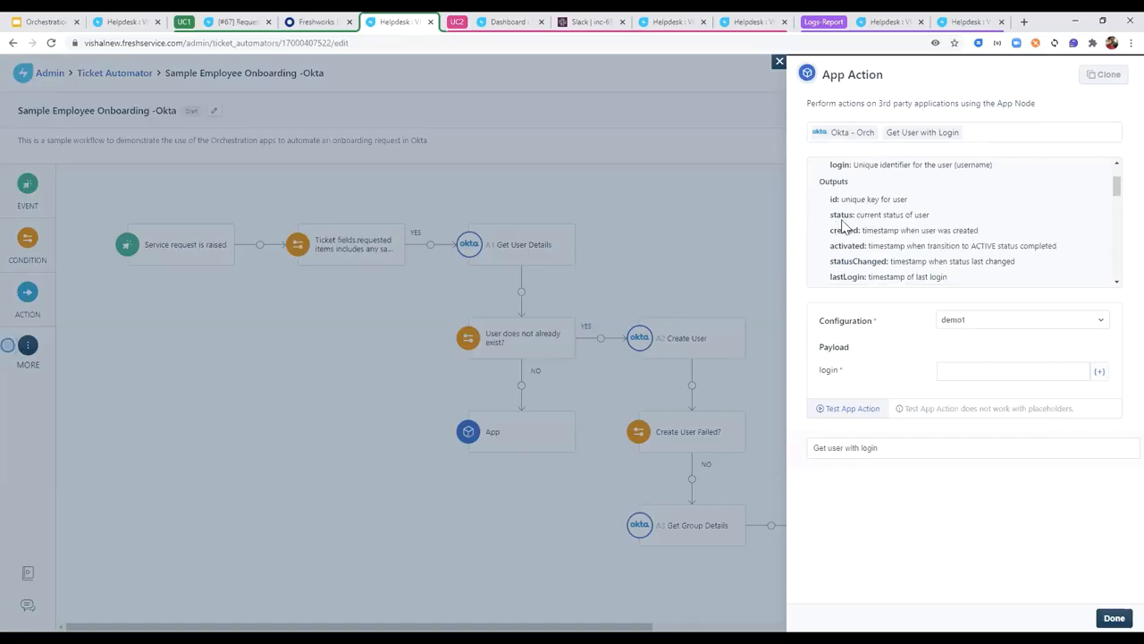
scroll(844, 260, down, 2)
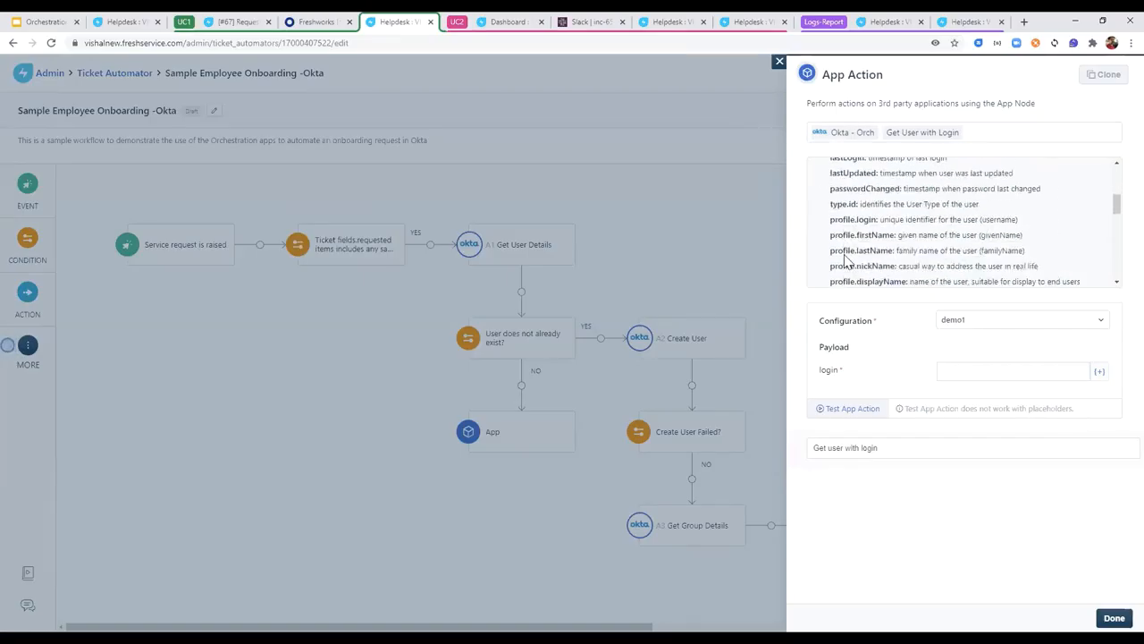
scroll(847, 259, up, 2)
scroll(842, 258, down, 2)
scroll(858, 243, up, 2)
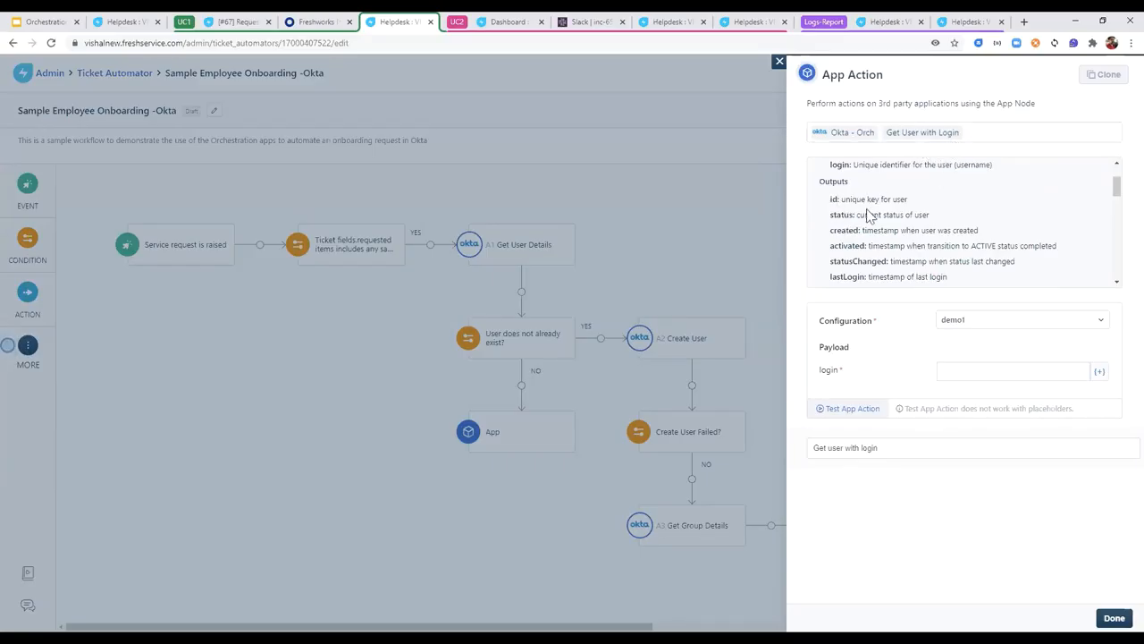
scroll(851, 234, down, 1)
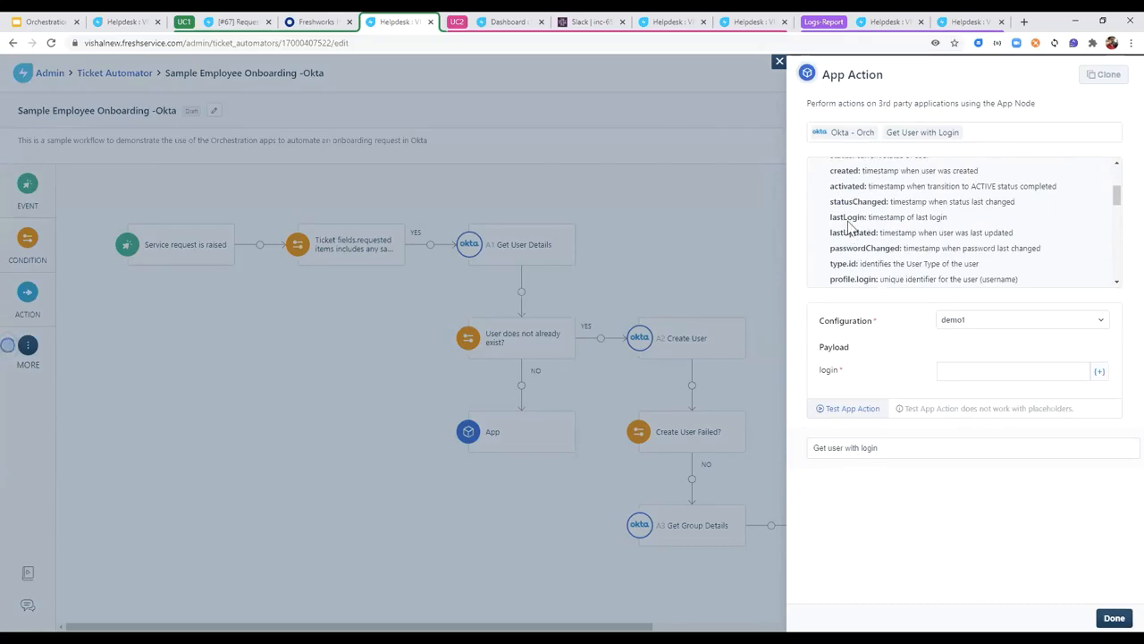
scroll(843, 222, down, 1)
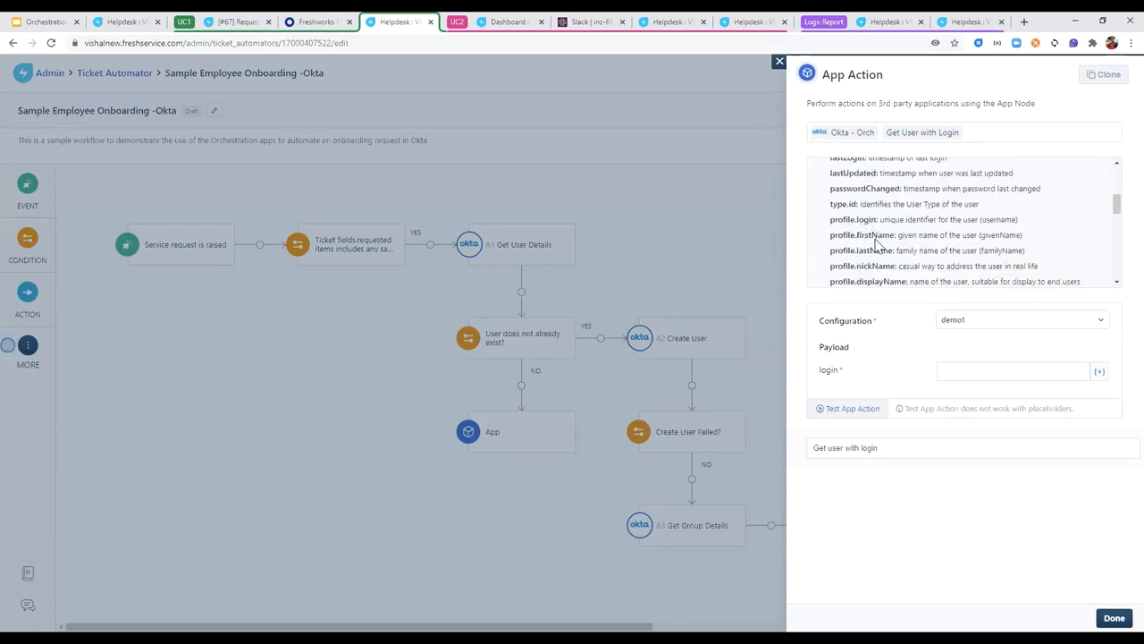
scroll(888, 253, down, 1)
scroll(875, 255, down, 2)
scroll(898, 261, up, 4)
scroll(903, 265, up, 1)
scroll(1037, 178, up, 3)
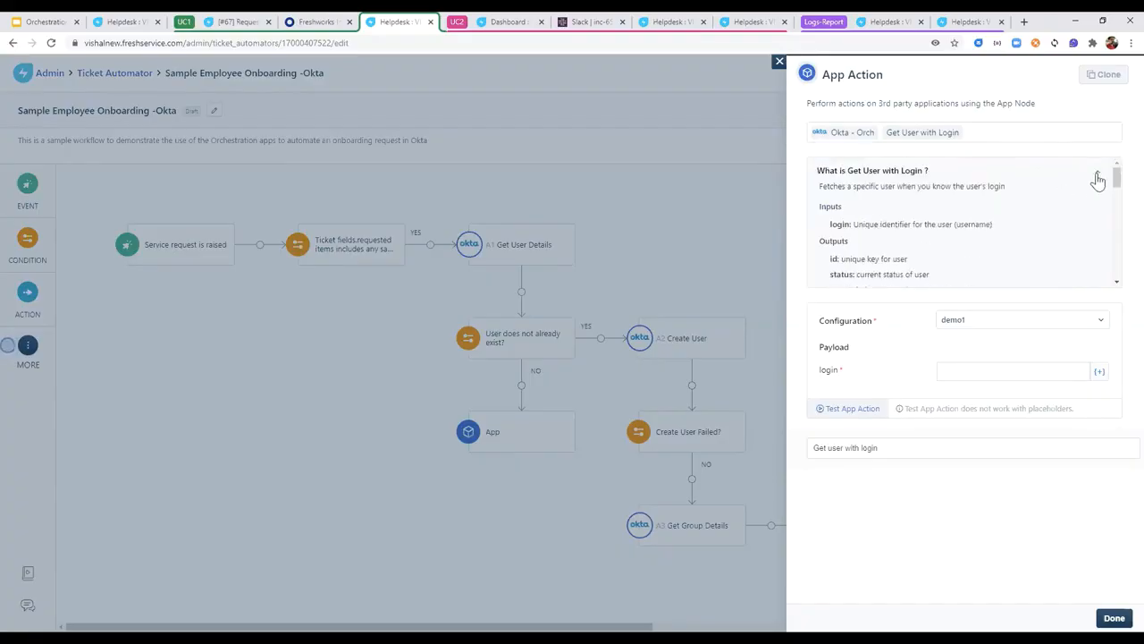
click(1100, 175)
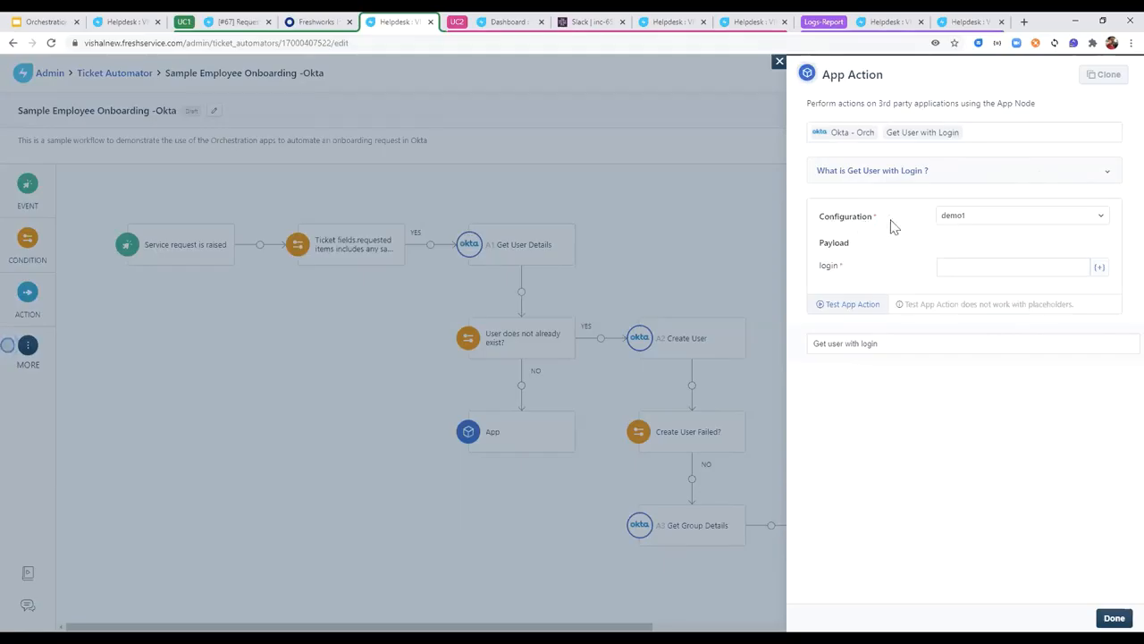
Look at the available configurations for the action, inspect the demo1 configuration in the Okta - Orch app settings, and return to the workflow.
click(1041, 217)
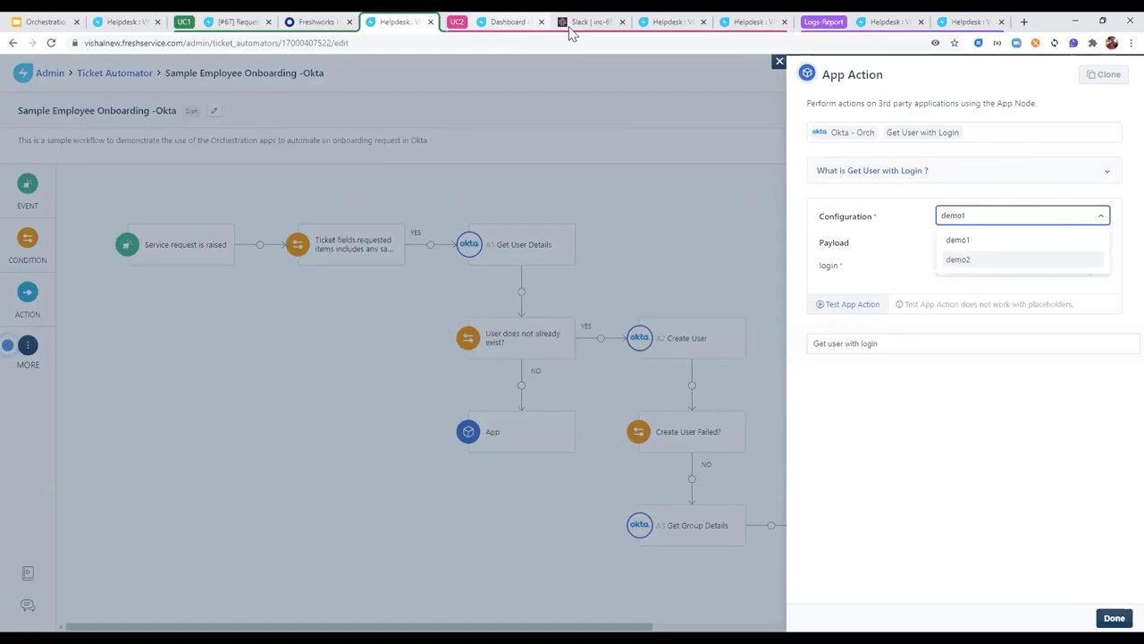
click(127, 23)
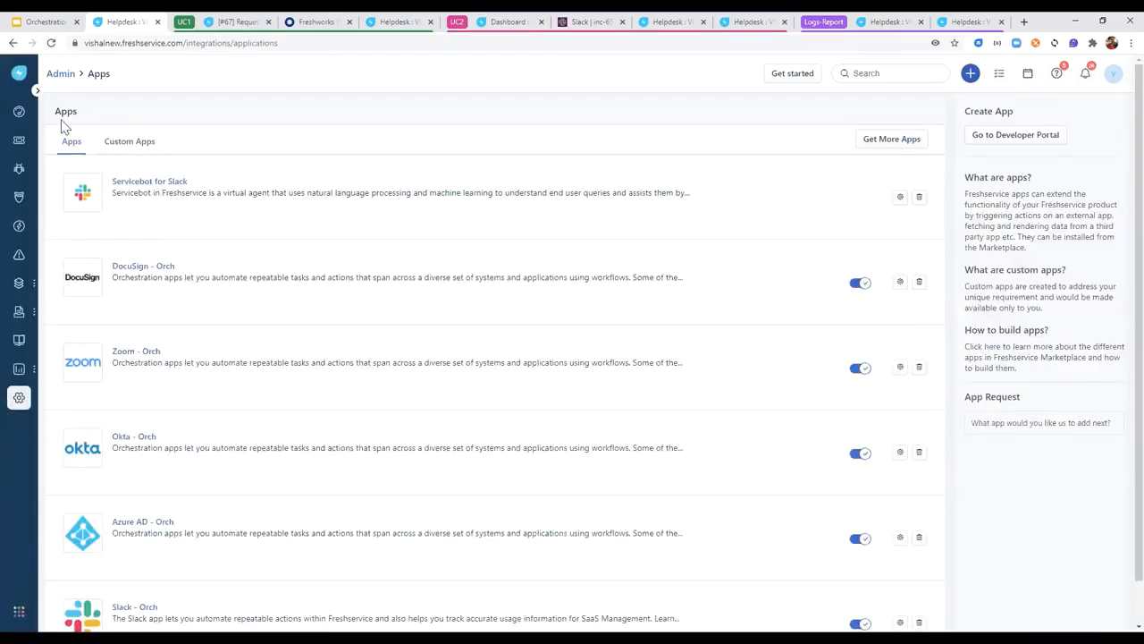
scroll(182, 248, down, 1)
scroll(182, 247, up, 1)
scroll(181, 404, down, 1)
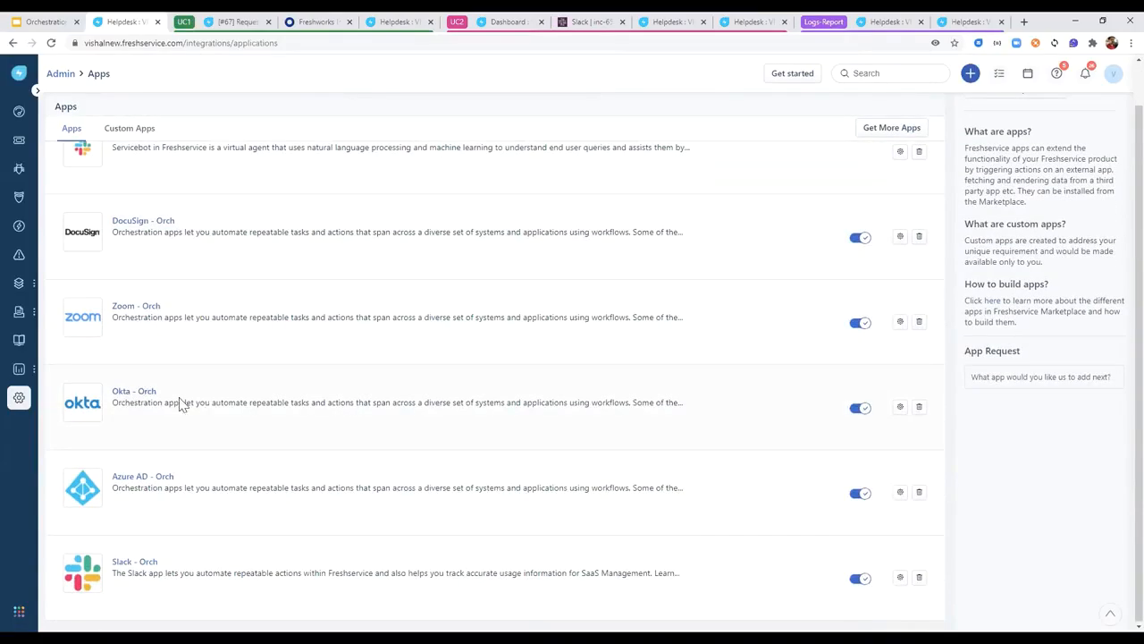
click(899, 407)
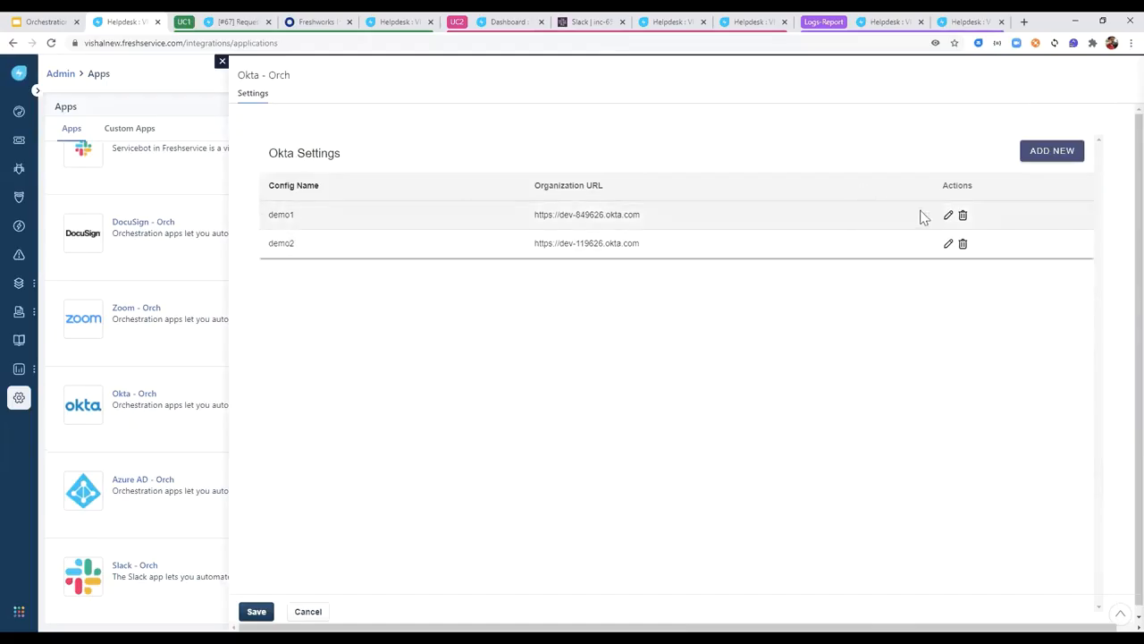
click(948, 215)
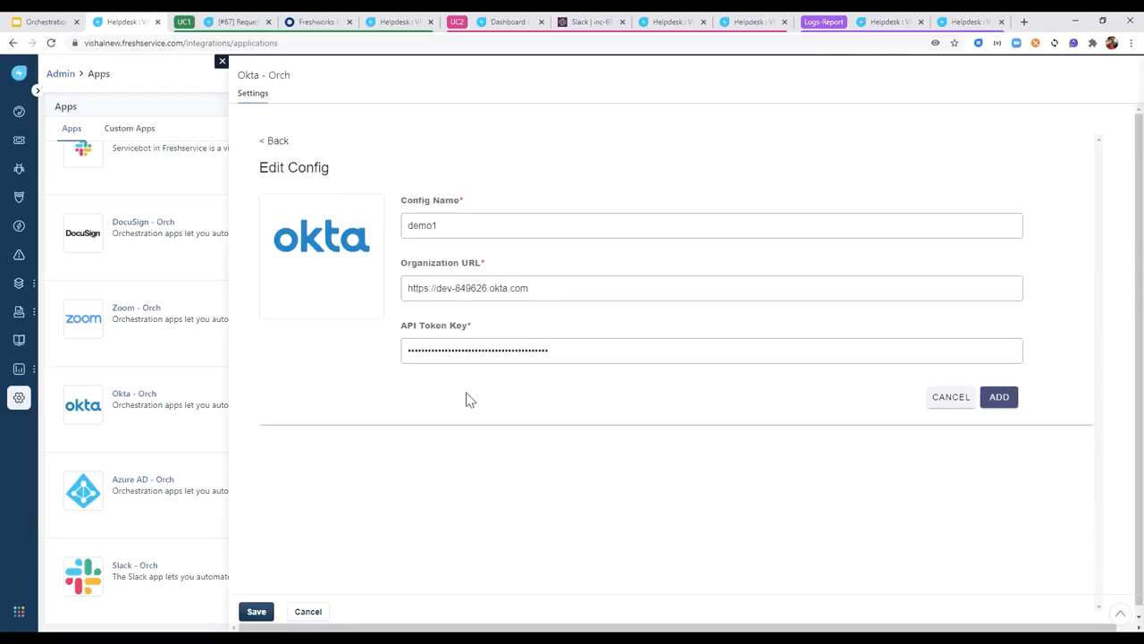
click(277, 141)
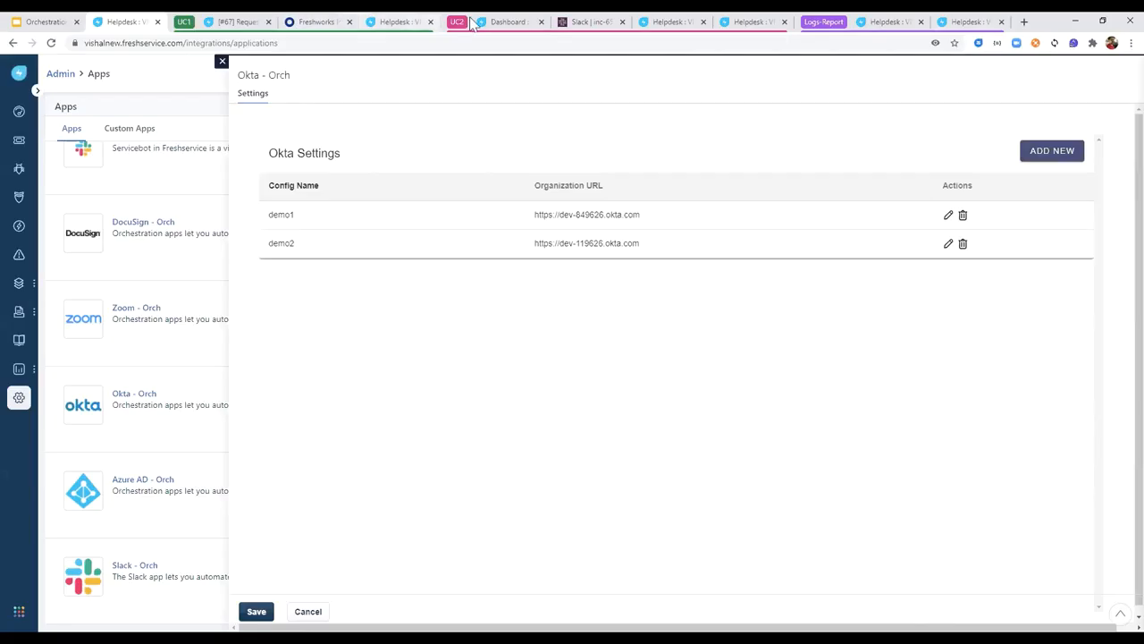
click(398, 21)
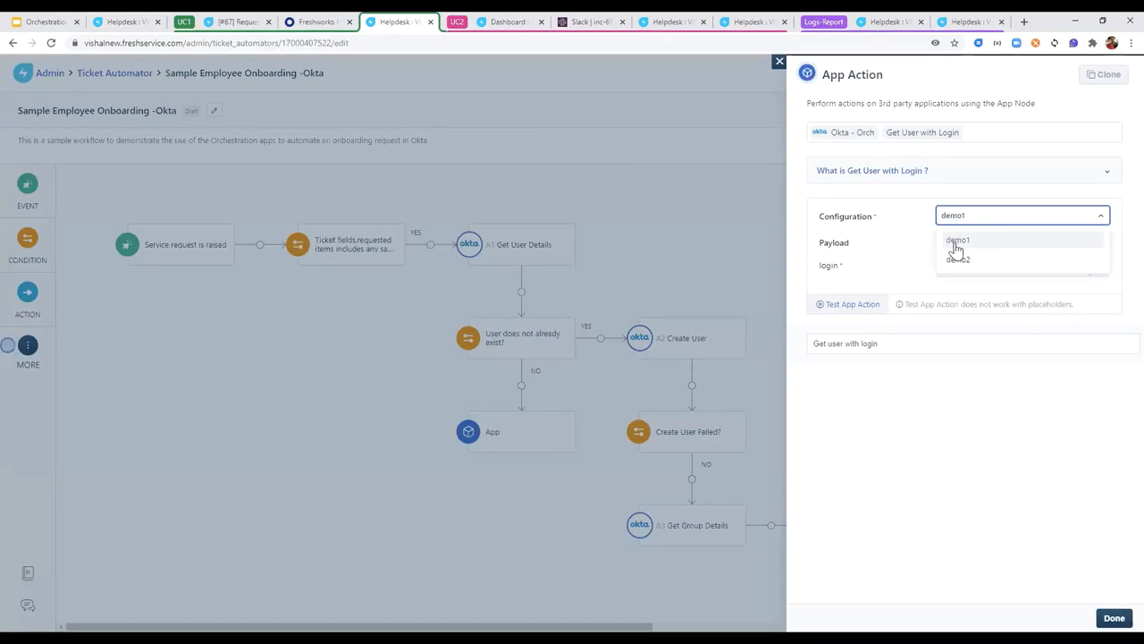
Review the Overview and Installation information of the Okta - Orch app, and return to the App Action with the demo1 configuration kept.
click(130, 21)
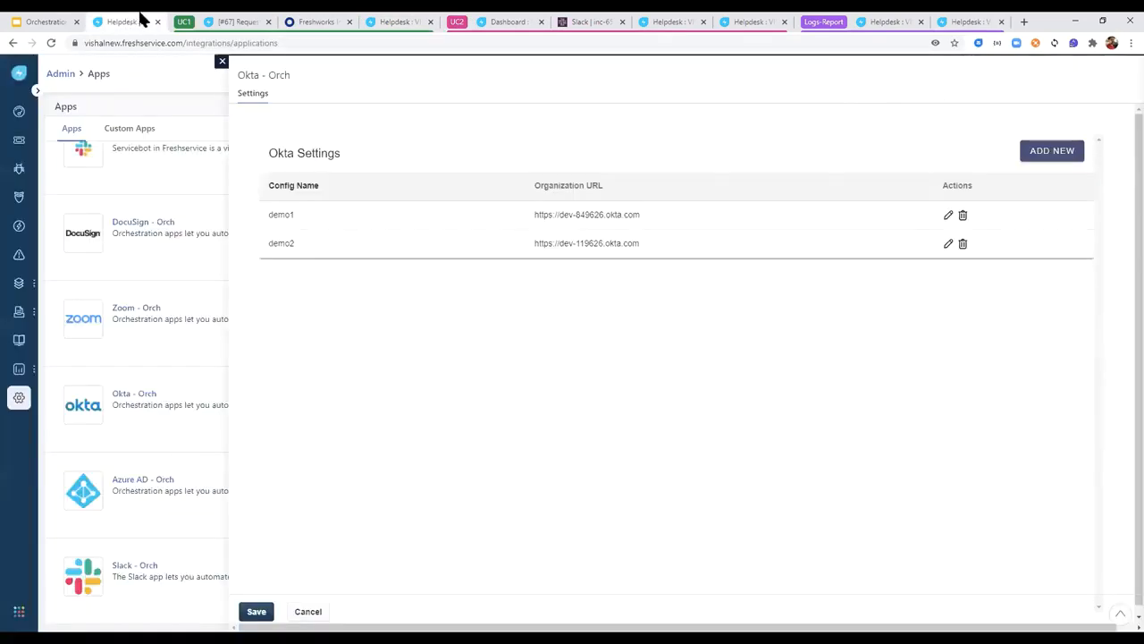
click(221, 62)
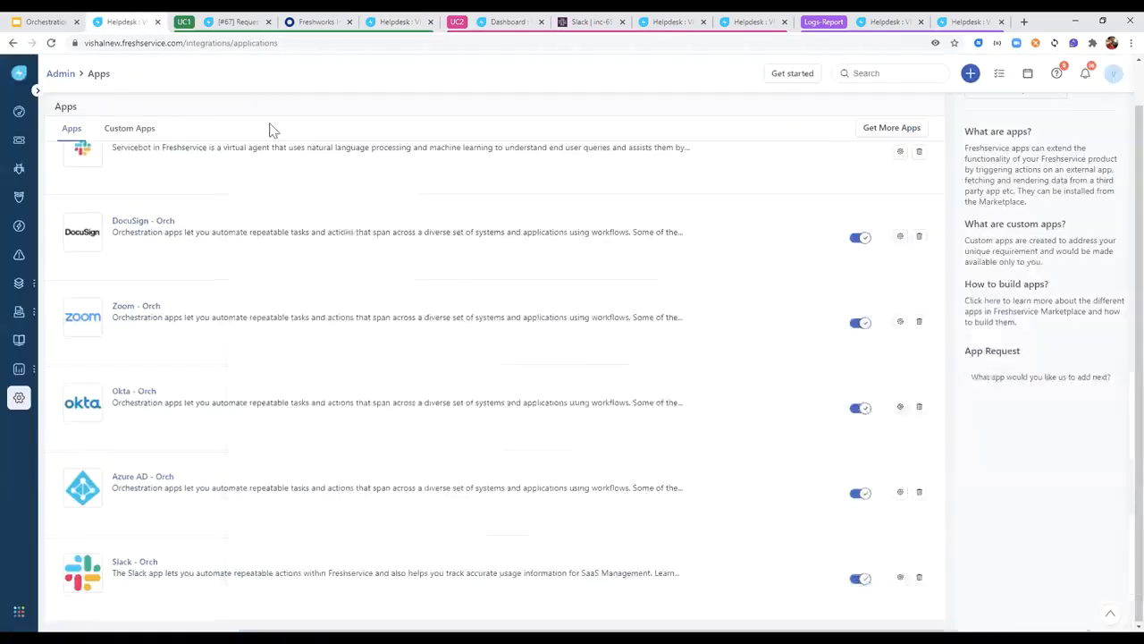
click(129, 394)
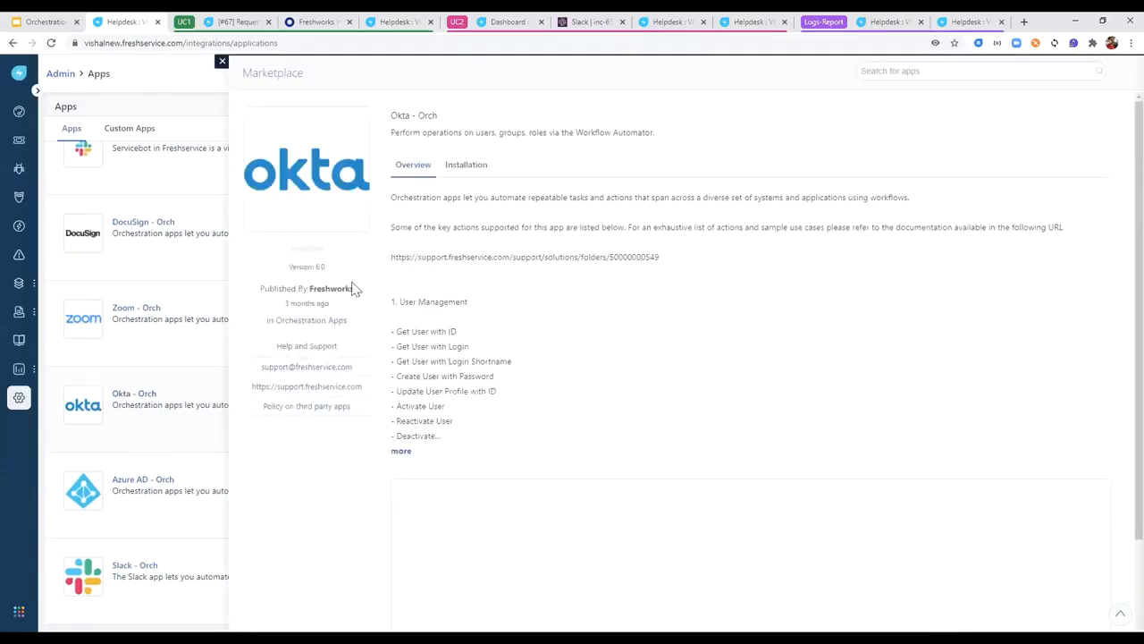
click(456, 169)
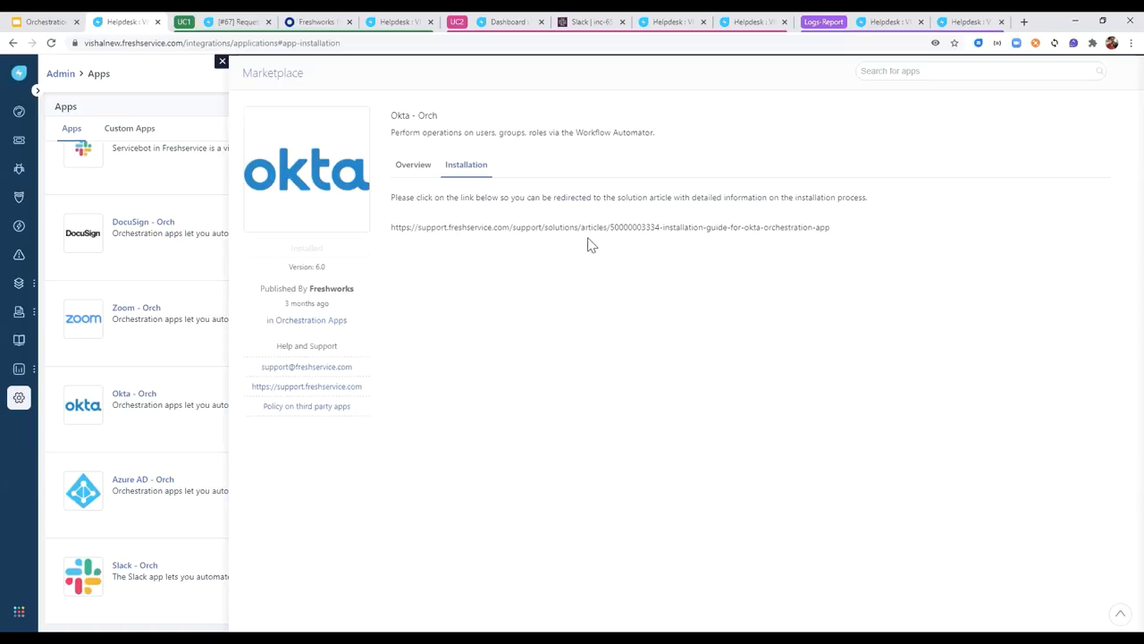
click(414, 167)
scroll(465, 230, up, 1)
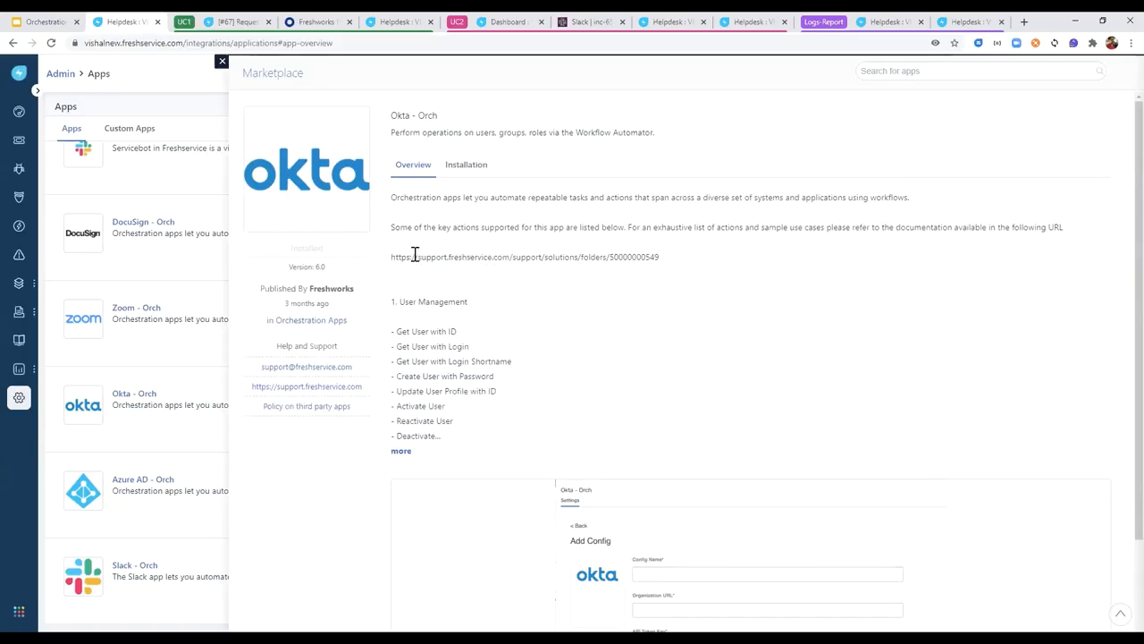
click(222, 62)
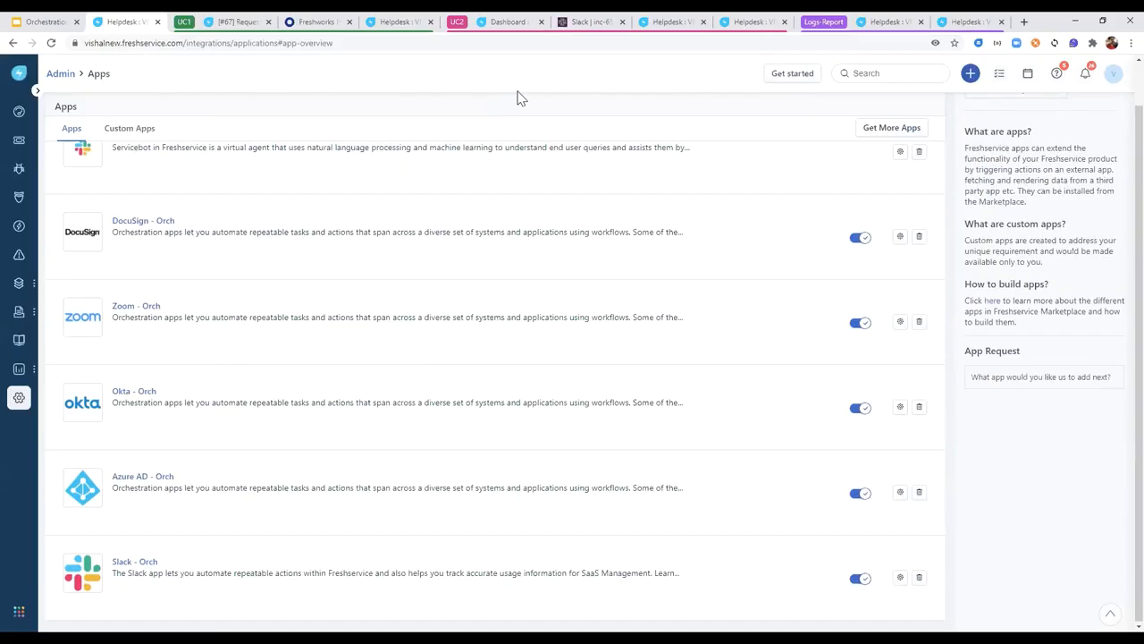
click(397, 22)
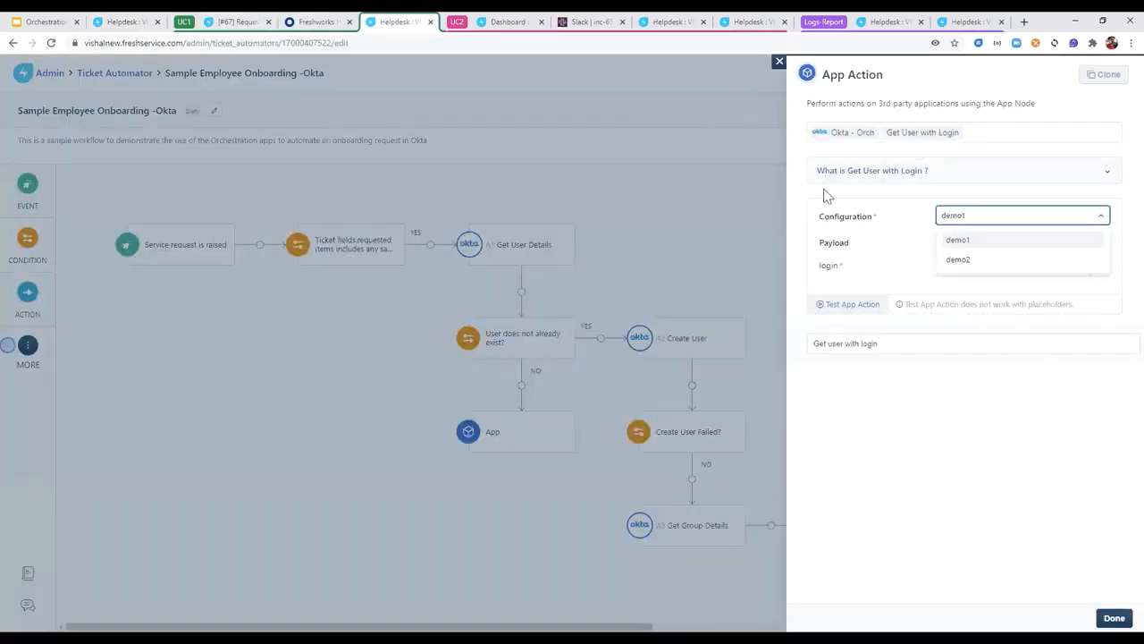
click(872, 217)
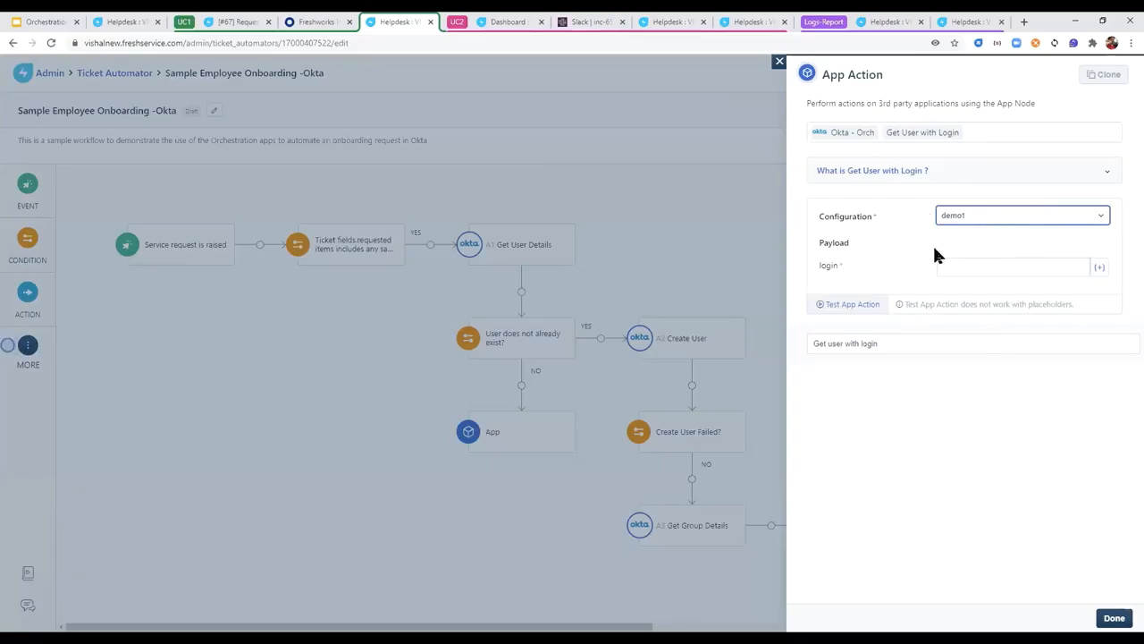
Look through the placeholders for the login input and fill it with the employee's login e-mail instead.
click(953, 270)
click(1099, 266)
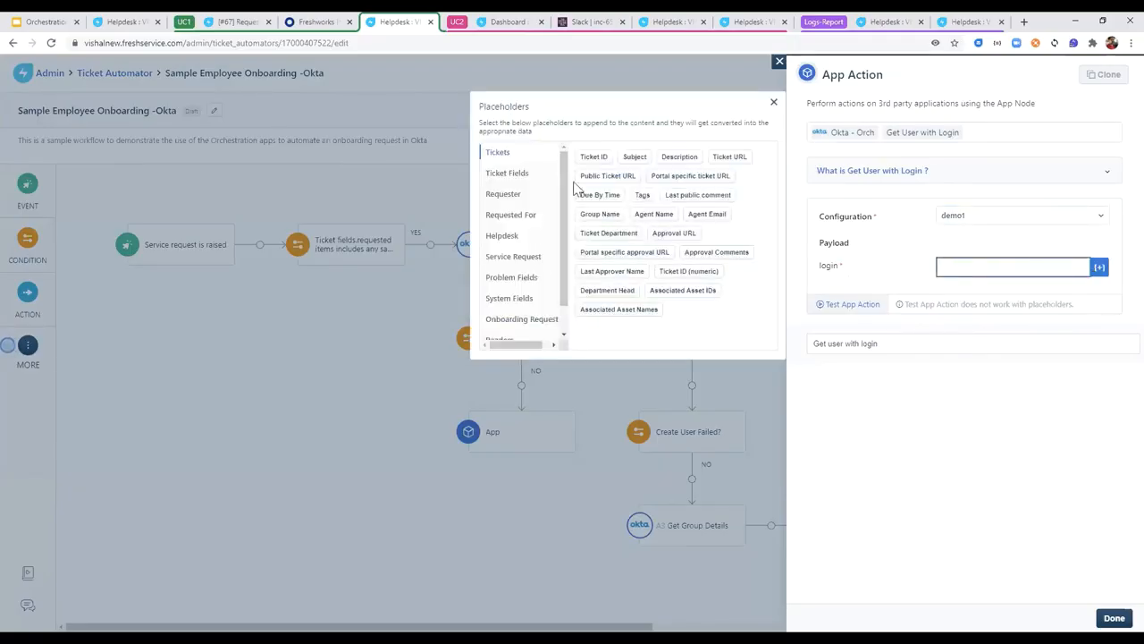
drag(564, 217, 565, 243)
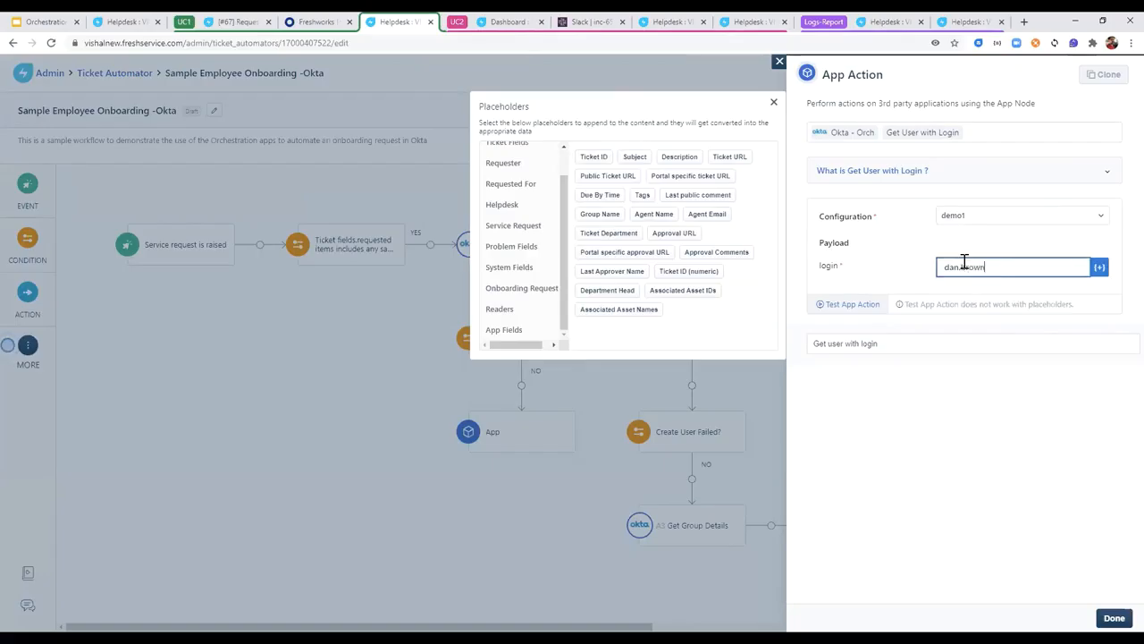
text(domainname.com)
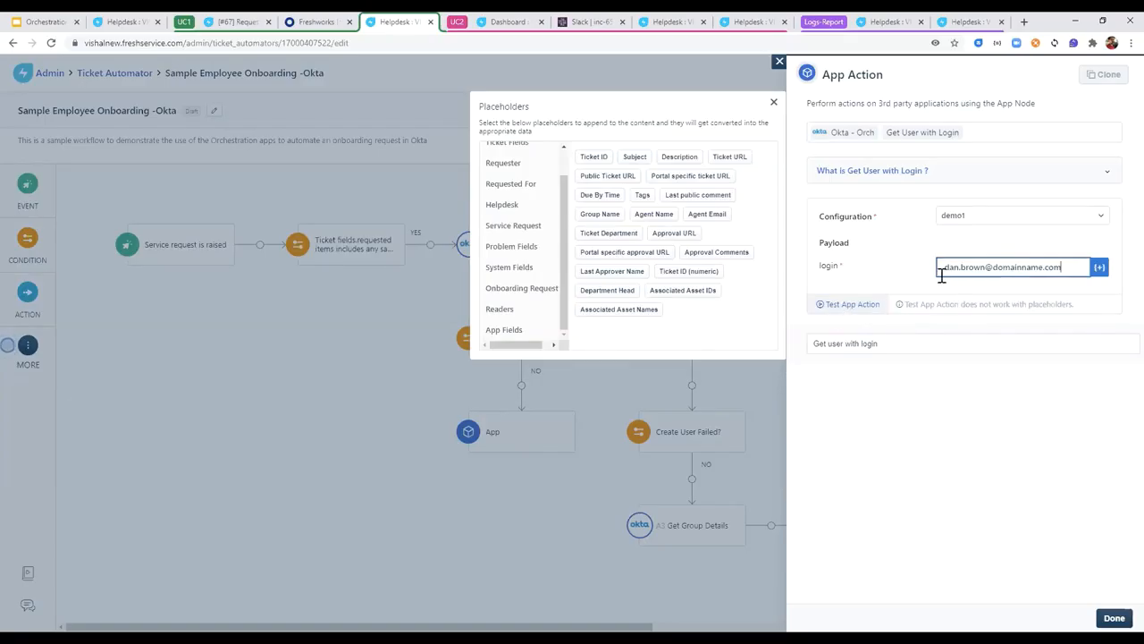
Test the Get User with Login app action and examine the output fields in its response.
click(831, 305)
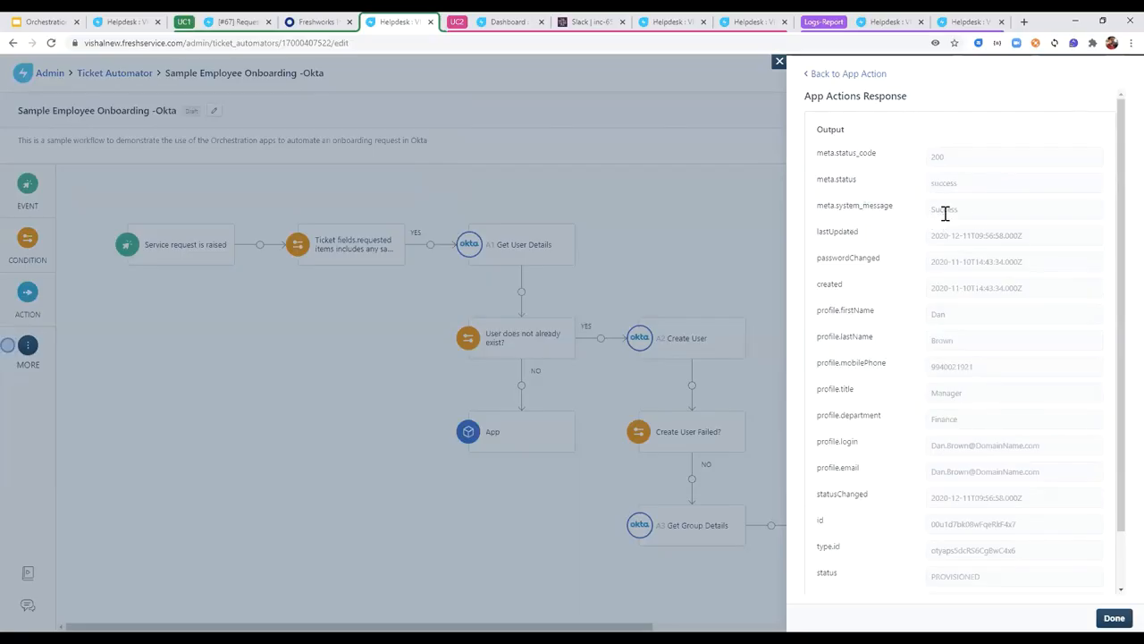
scroll(833, 193, down, 2)
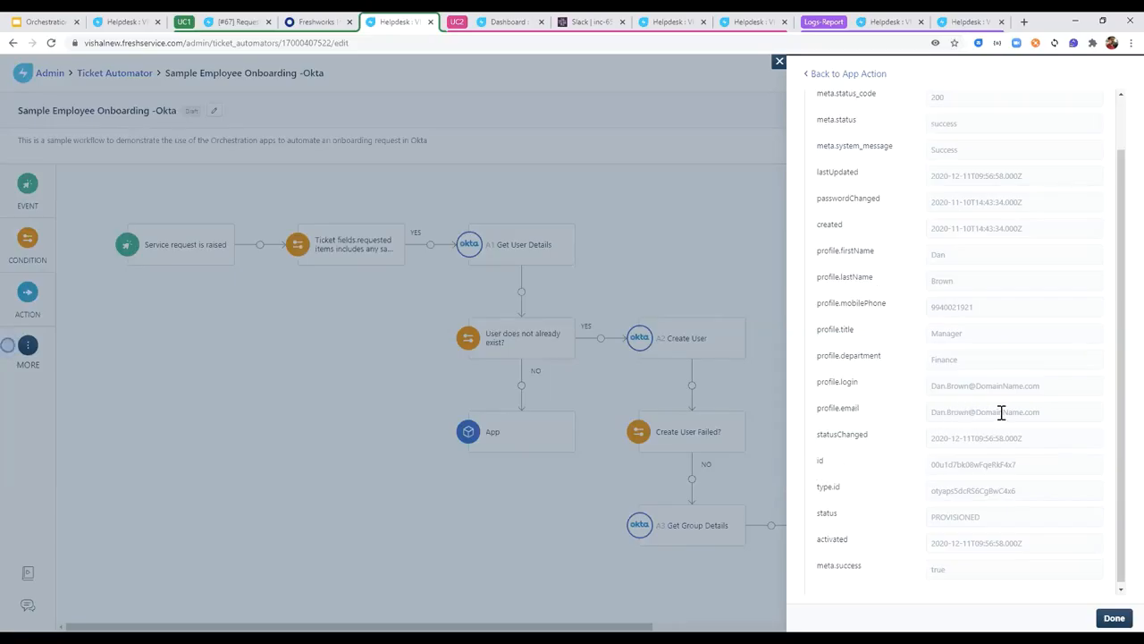
scroll(979, 411, up, 1)
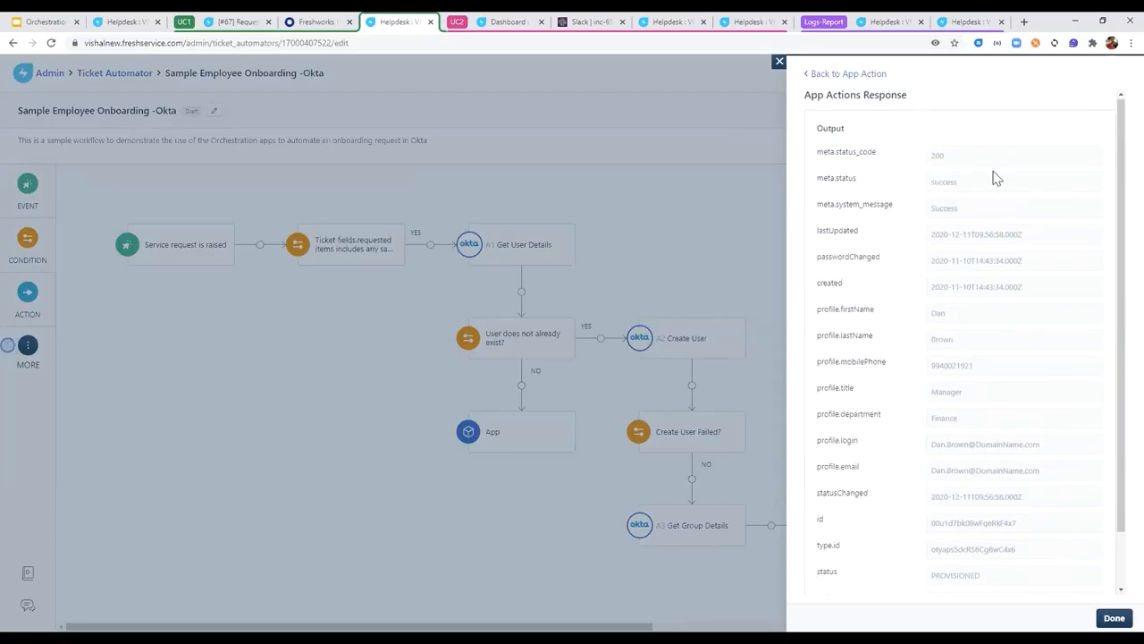
scroll(993, 179, down, 1)
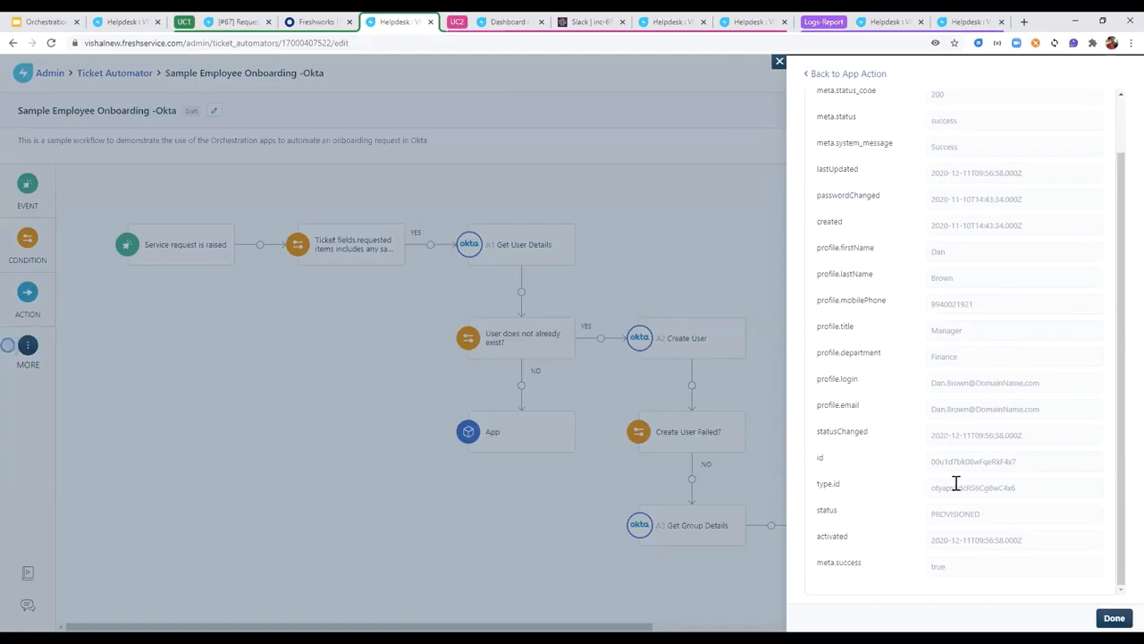
scroll(963, 489, up, 1)
scroll(965, 407, down, 1)
scroll(969, 454, up, 1)
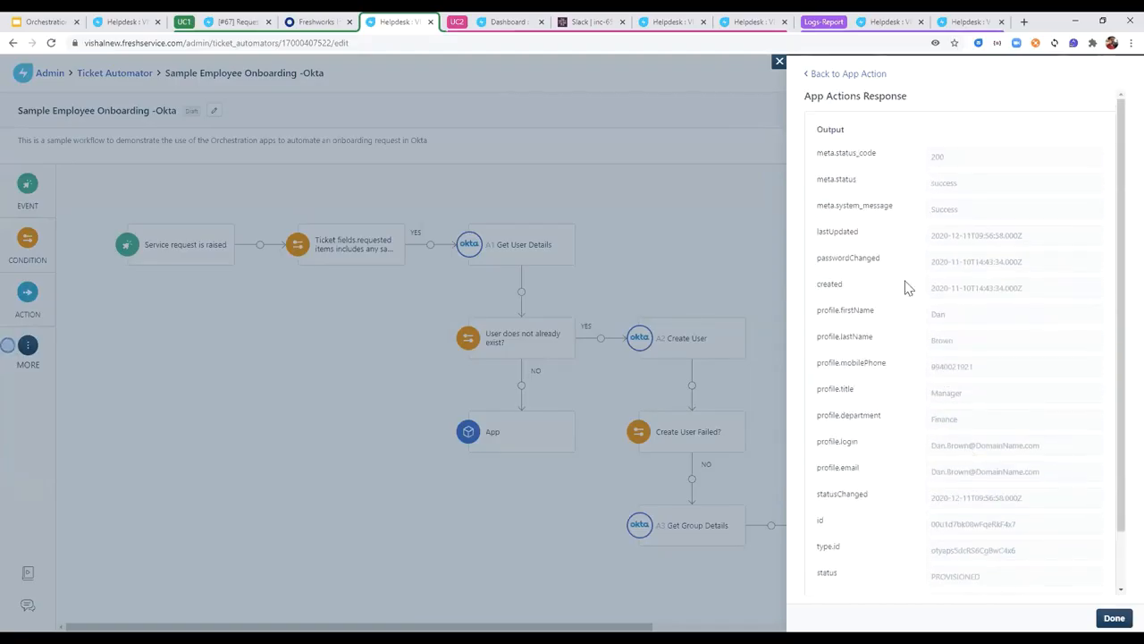
Review the remaining output fields of the Get User with Login test response and return to the App Action.
scroll(1014, 566, down, 1)
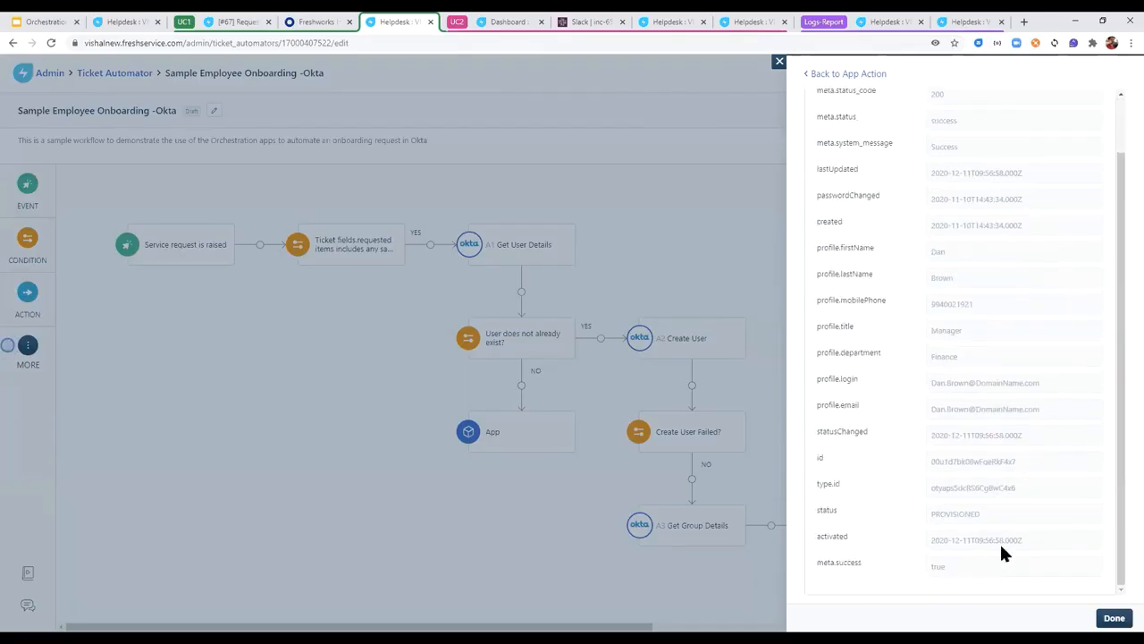
scroll(980, 535, up, 1)
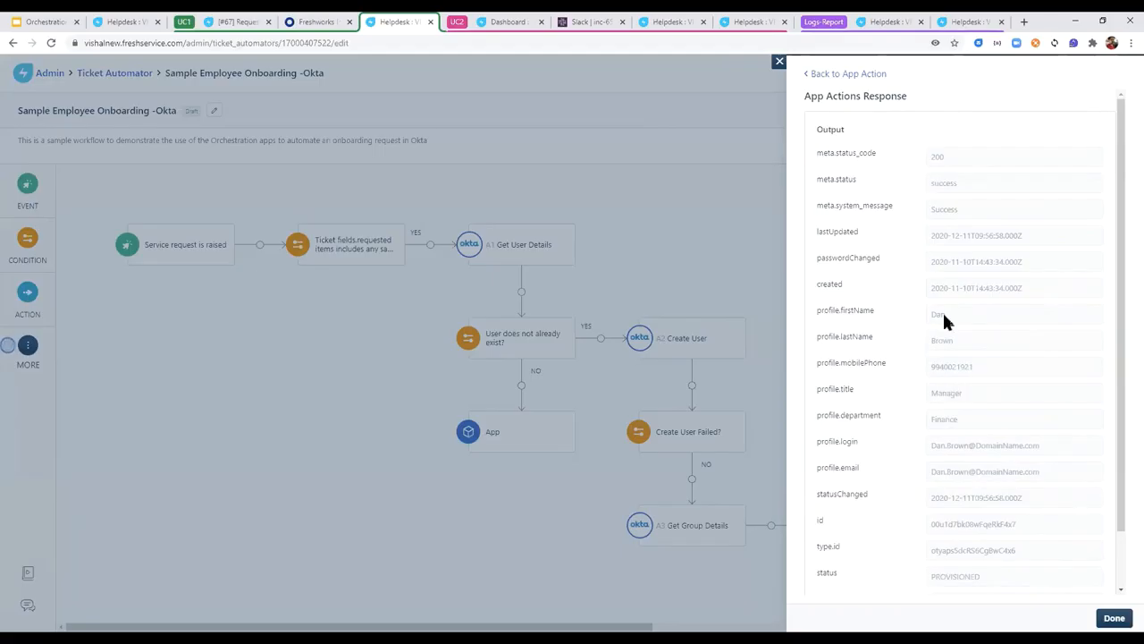
click(836, 74)
Test Get User with Login after removing the last name from the login e-mail, examine the response, and close the action without saving.
click(989, 268)
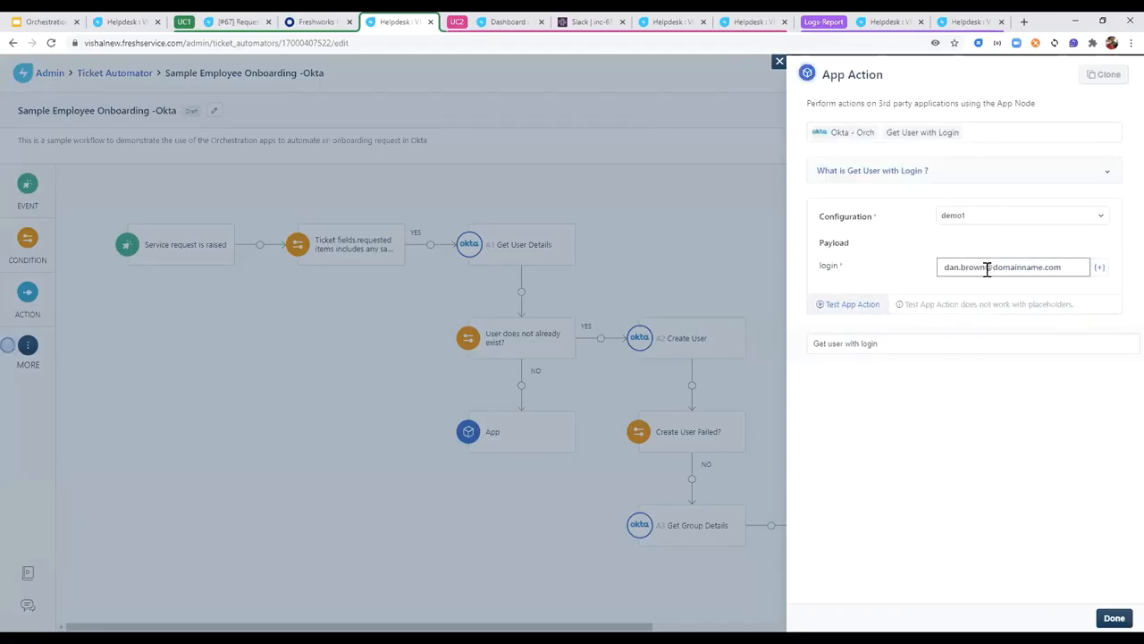
key(BackSpace)
key(BackSpace)
key(BackSpace)
key(BackSpace)
key(BackSpace)
key(BackSpace)
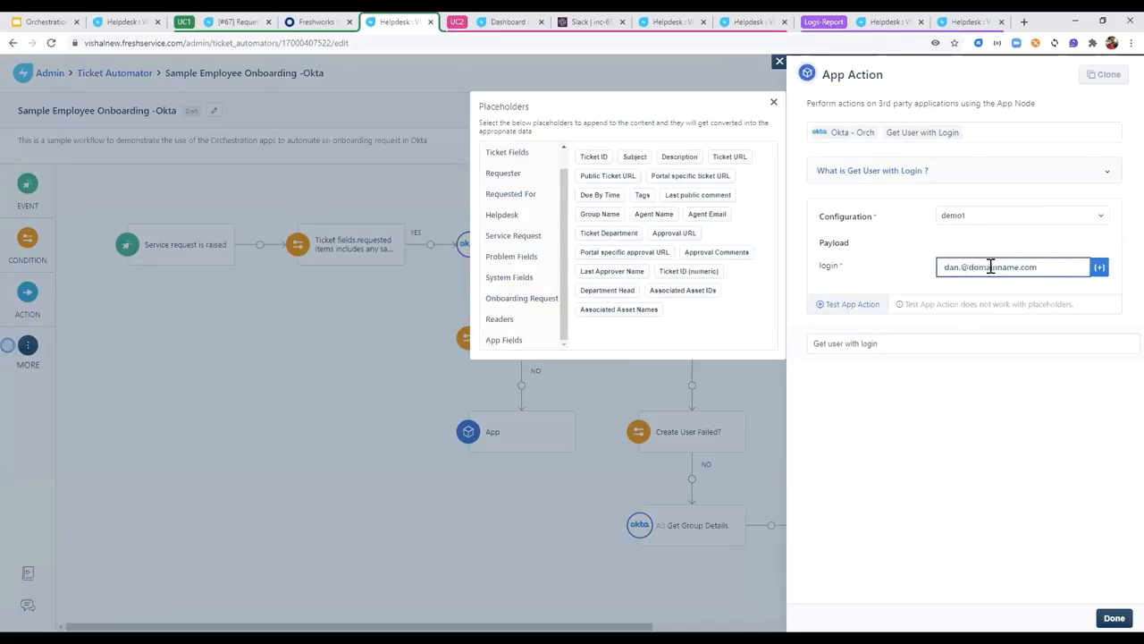
click(839, 305)
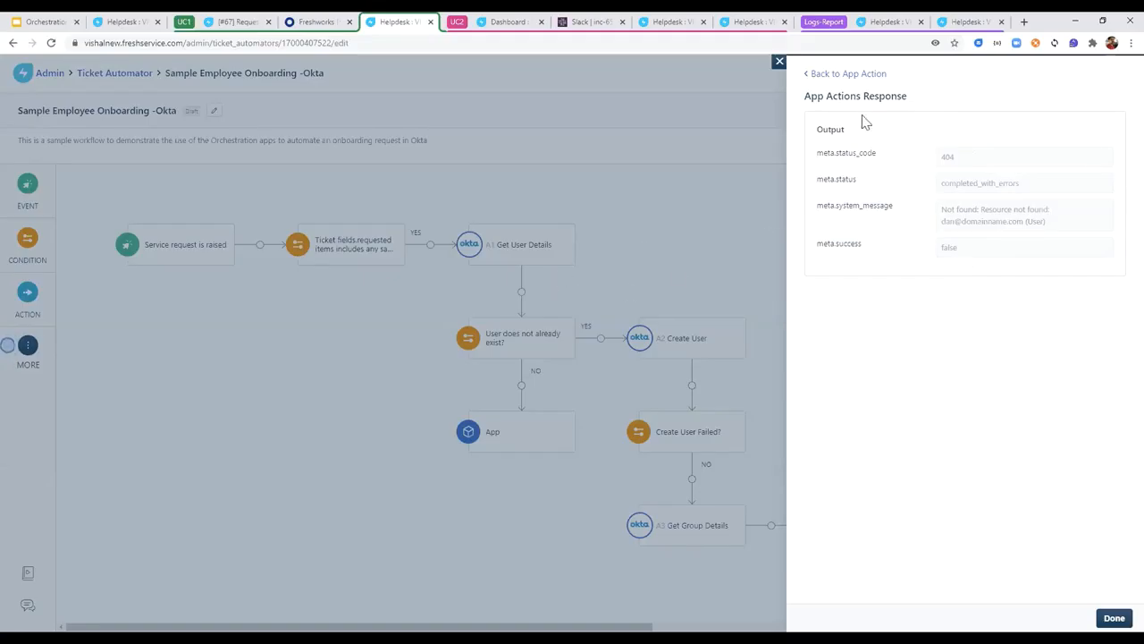
click(780, 61)
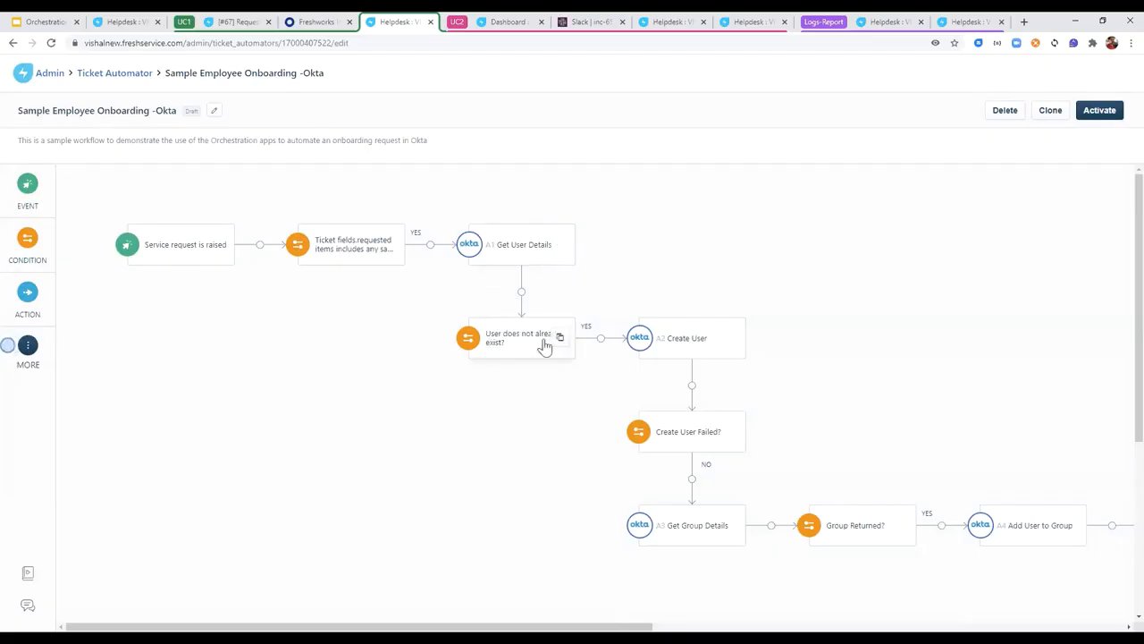
Inspect the configuration and login placeholders of the A1 Get User Details action, and return to the workflow.
click(512, 249)
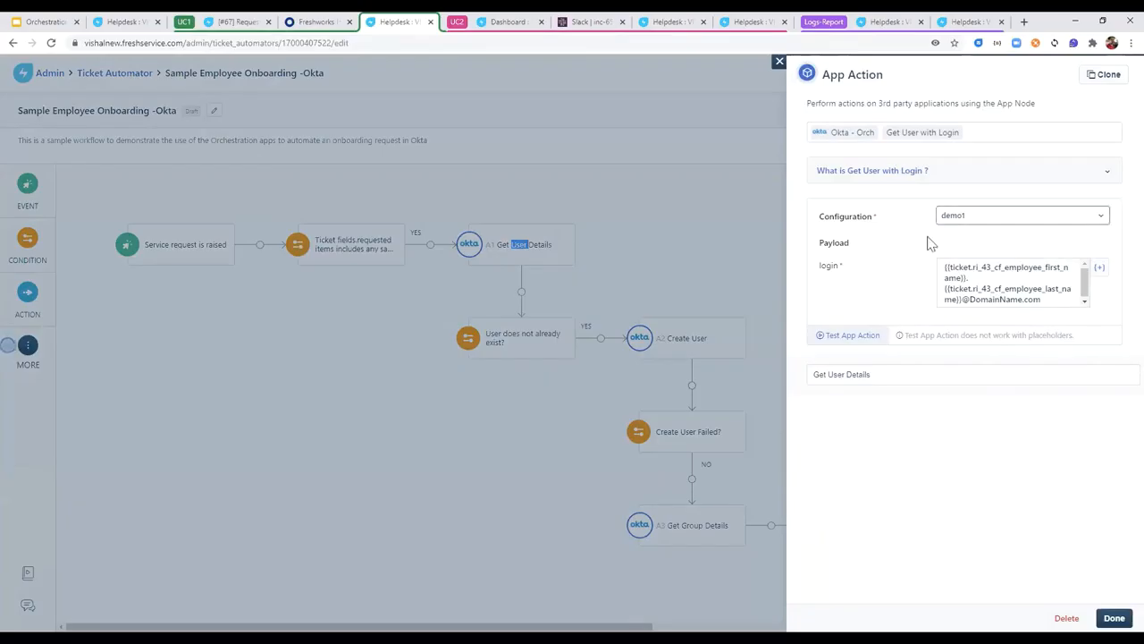
click(974, 277)
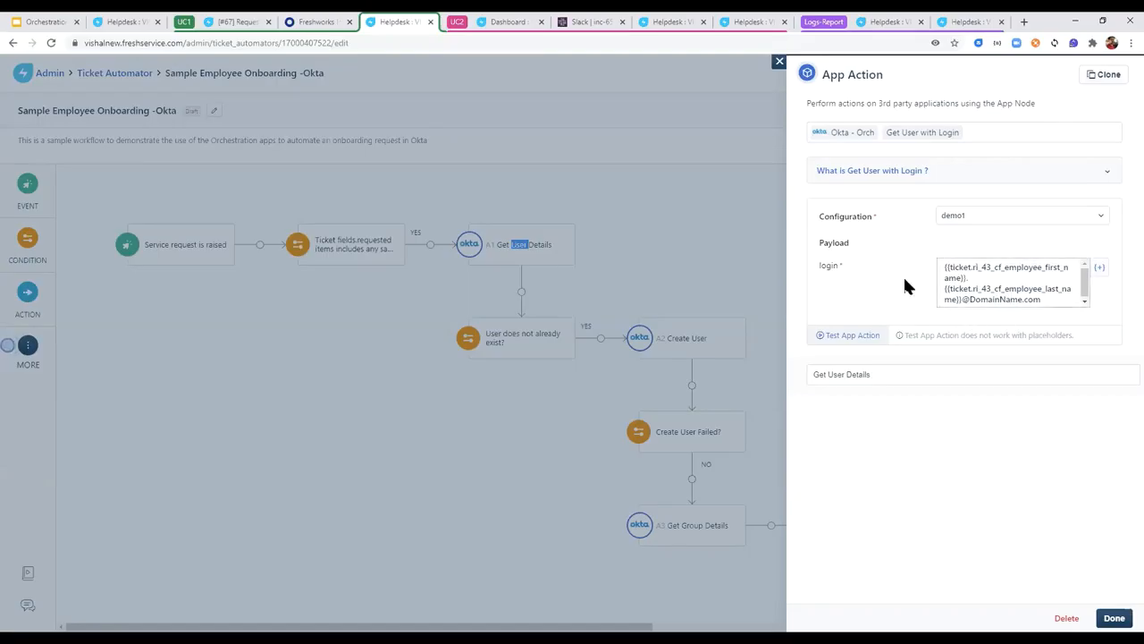
click(958, 282)
click(723, 158)
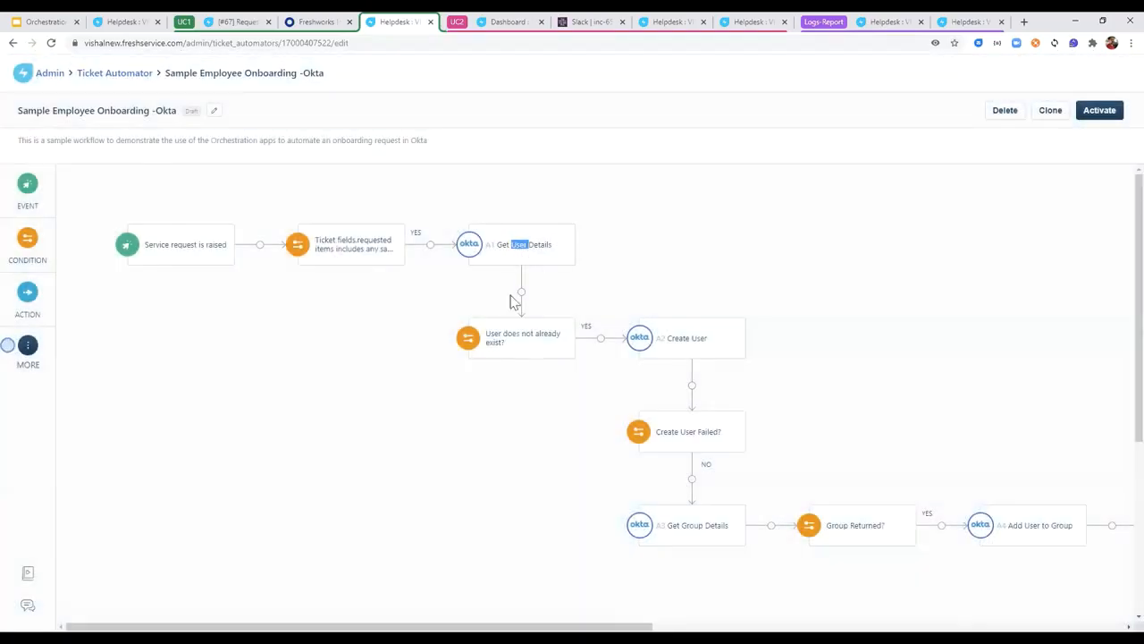
Examine the "User does not already exist?" condition and browse the A1 - Get User Details output fields available for it.
click(511, 347)
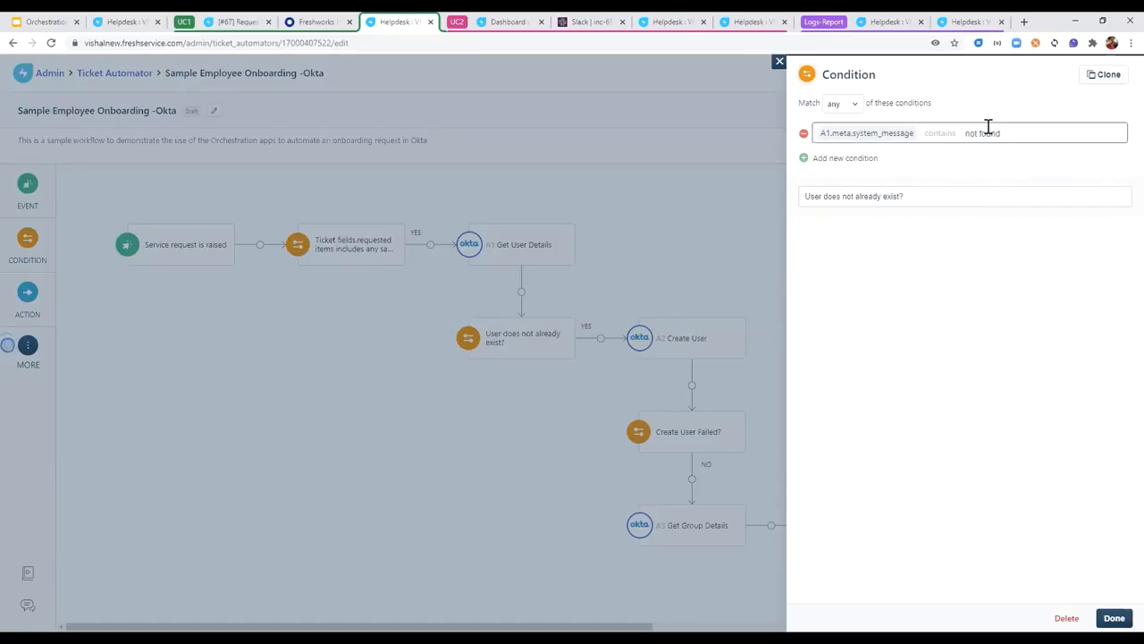
click(874, 135)
scroll(858, 170, up, 5)
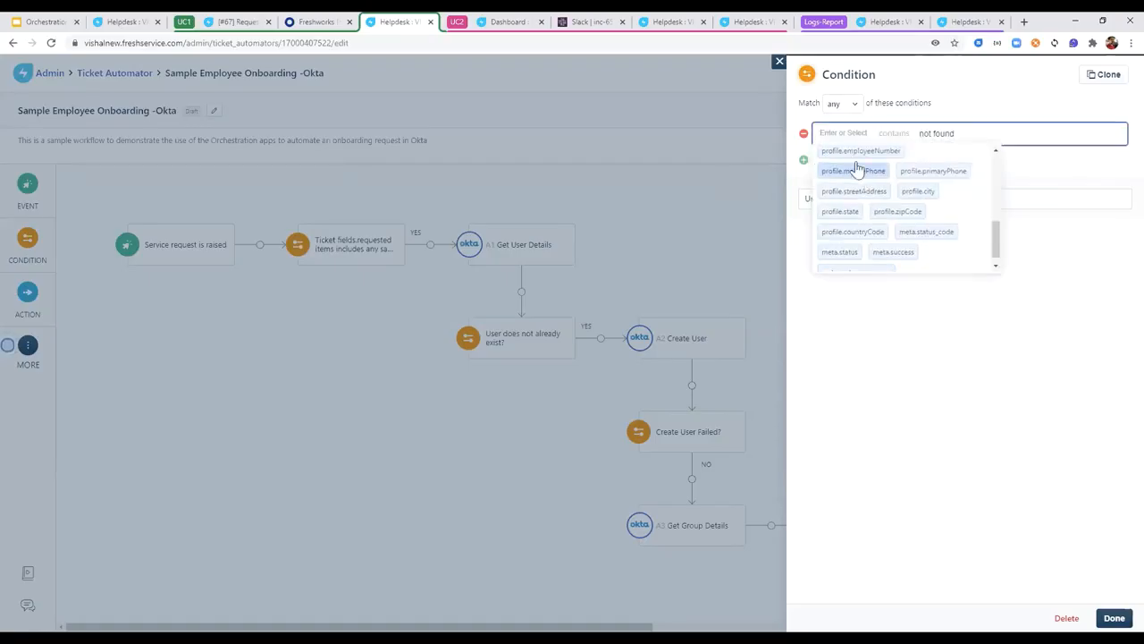
click(824, 160)
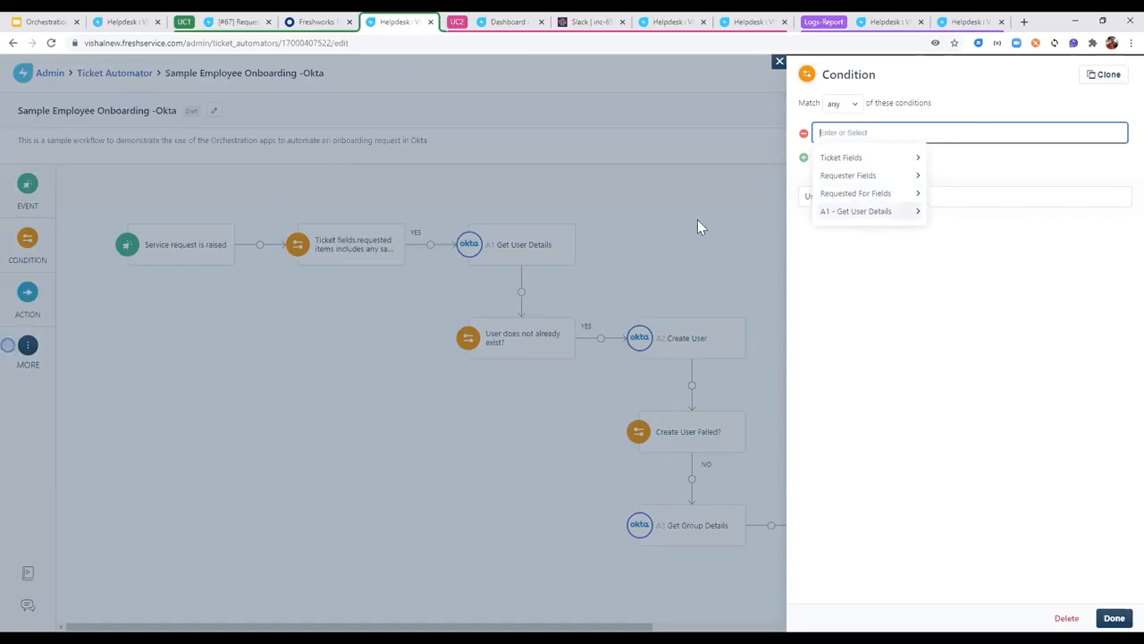
click(908, 213)
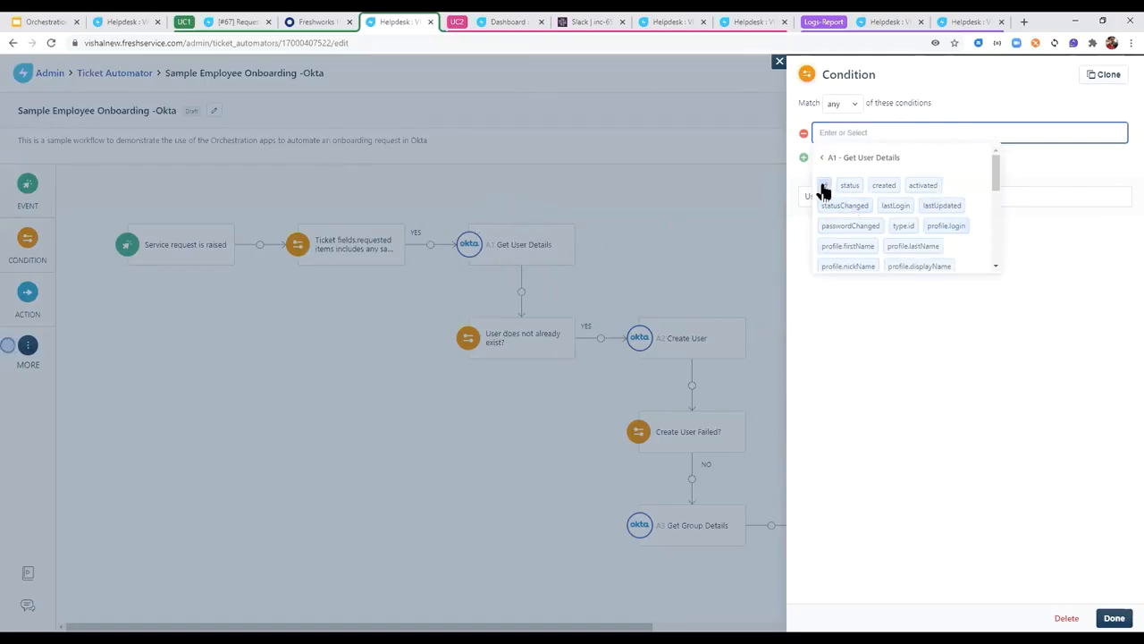
scroll(840, 189, down, 1)
scroll(857, 193, up, 2)
scroll(897, 210, down, 4)
scroll(898, 199, down, 5)
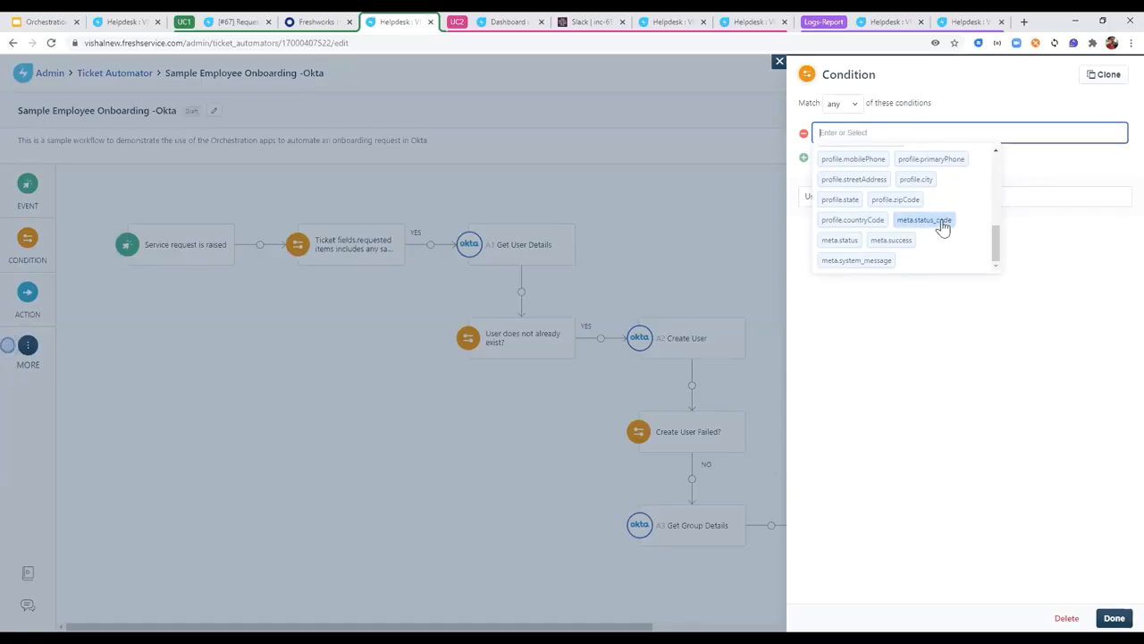
Try A1.meta.status_code is 404 as the condition, look through the available operators, and leave the condition without saving.
click(942, 220)
click(924, 157)
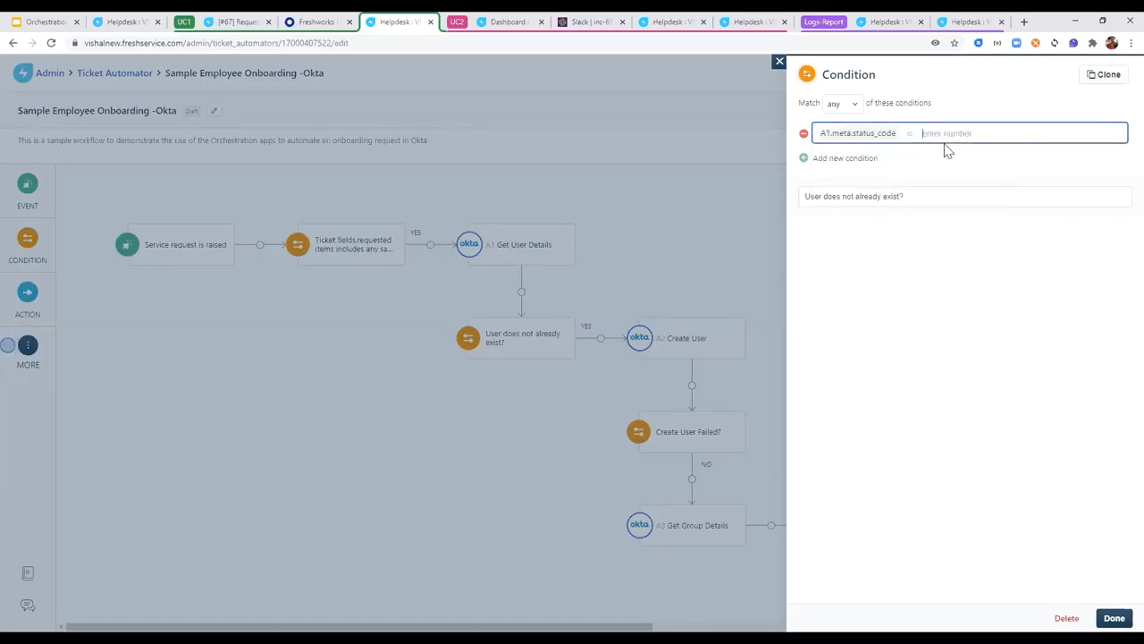
text(404)
click(911, 134)
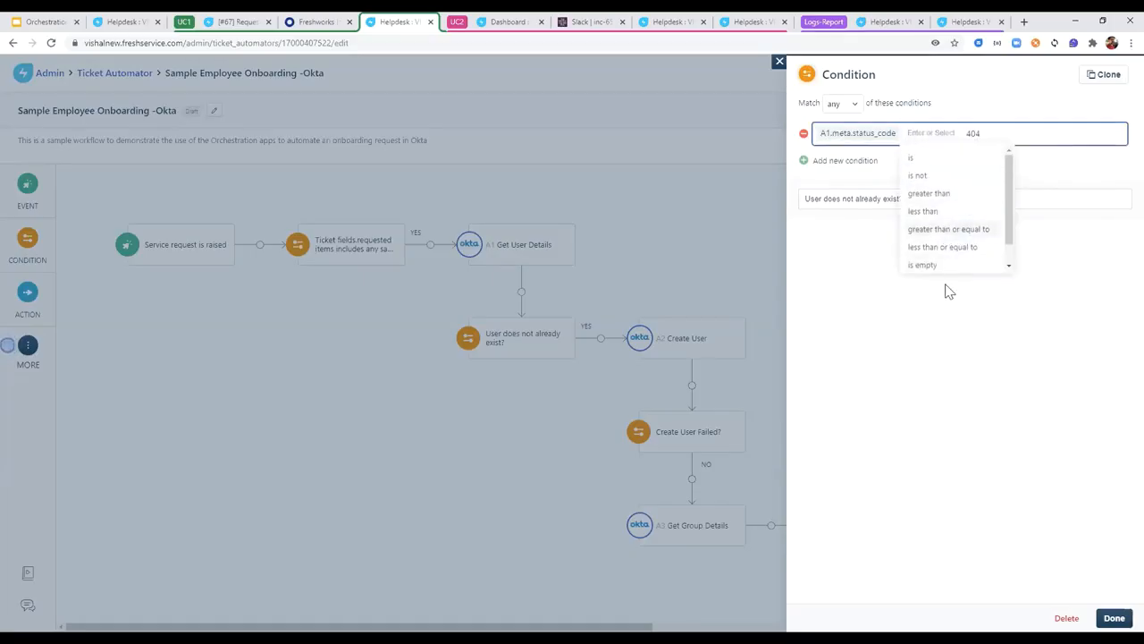
scroll(961, 237, down, 1)
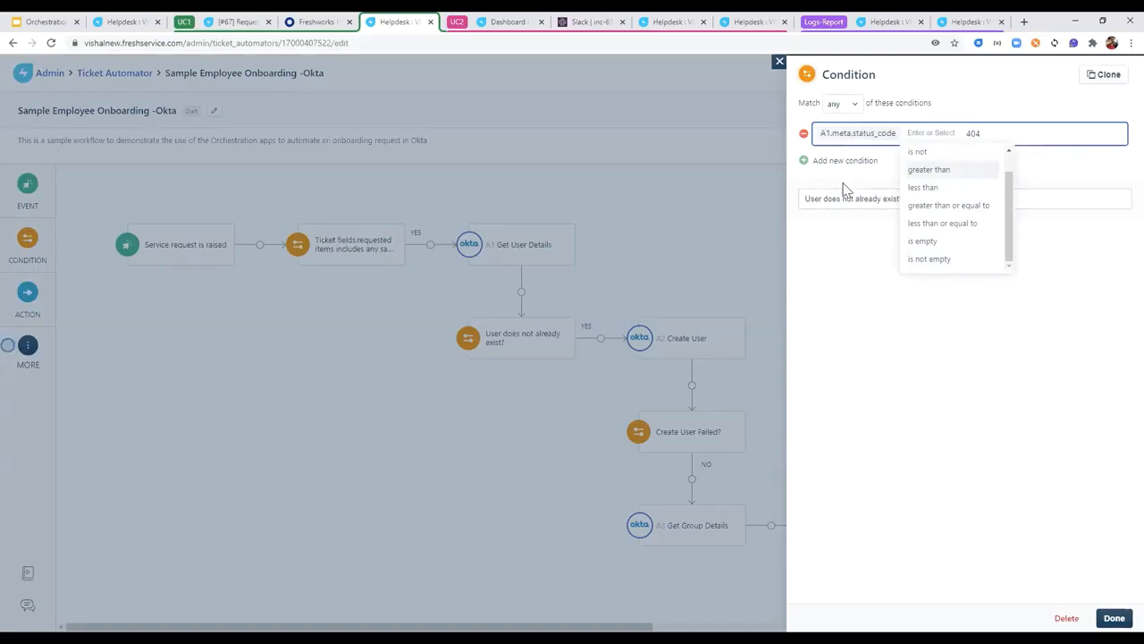
key(Escape)
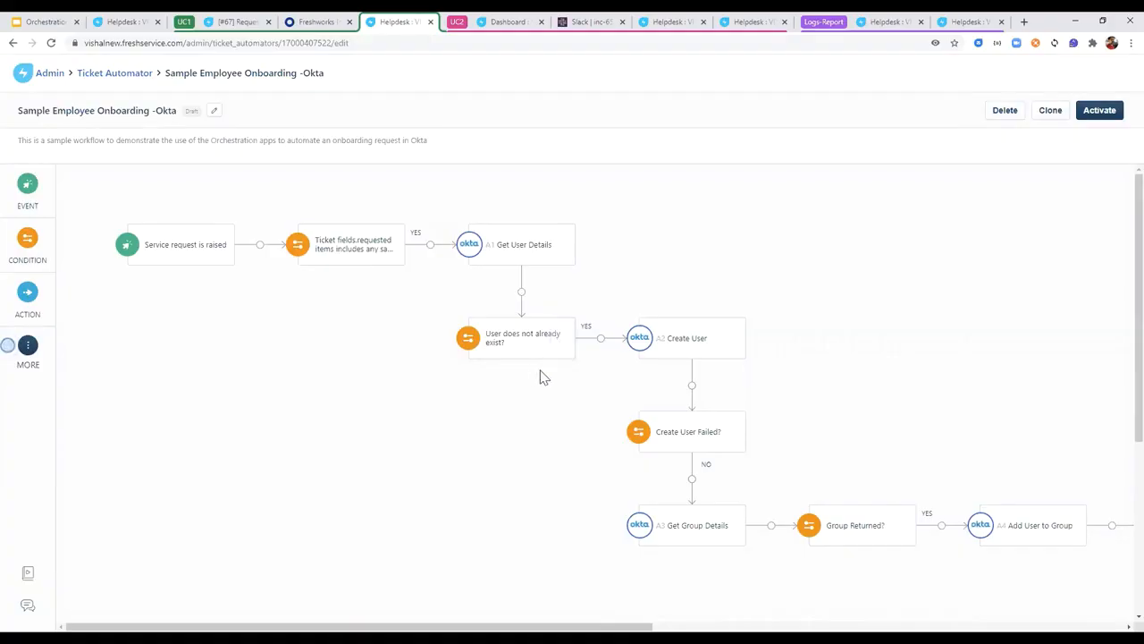
Open the A2 Create User action and look up the Employee Onboarding - Okta service item placeholders for profile_first_name.
click(691, 341)
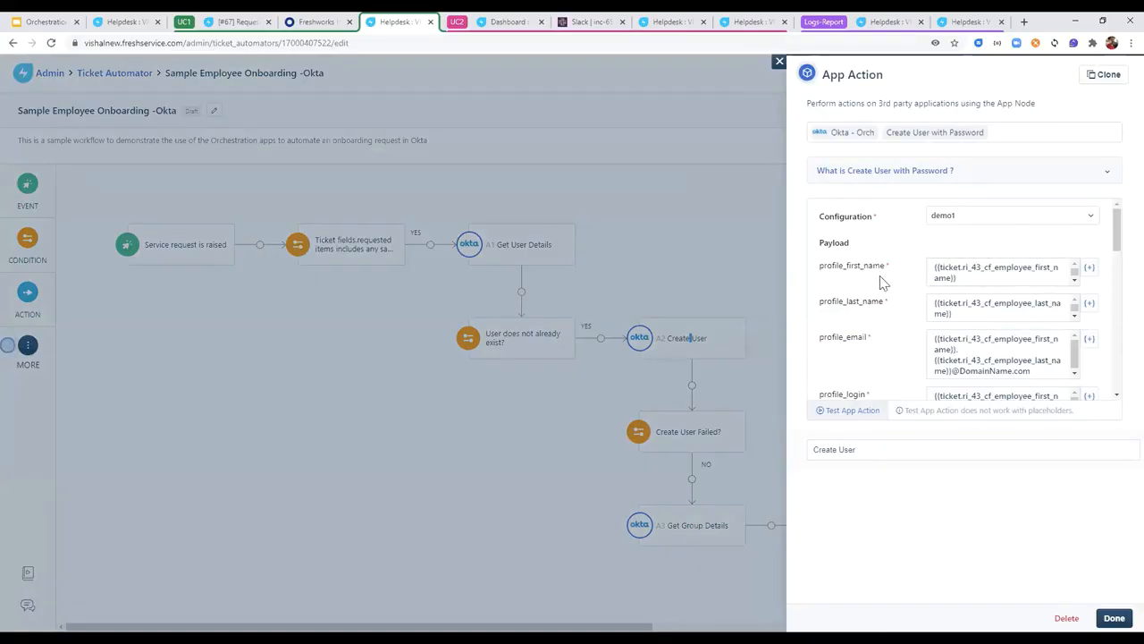
click(1089, 268)
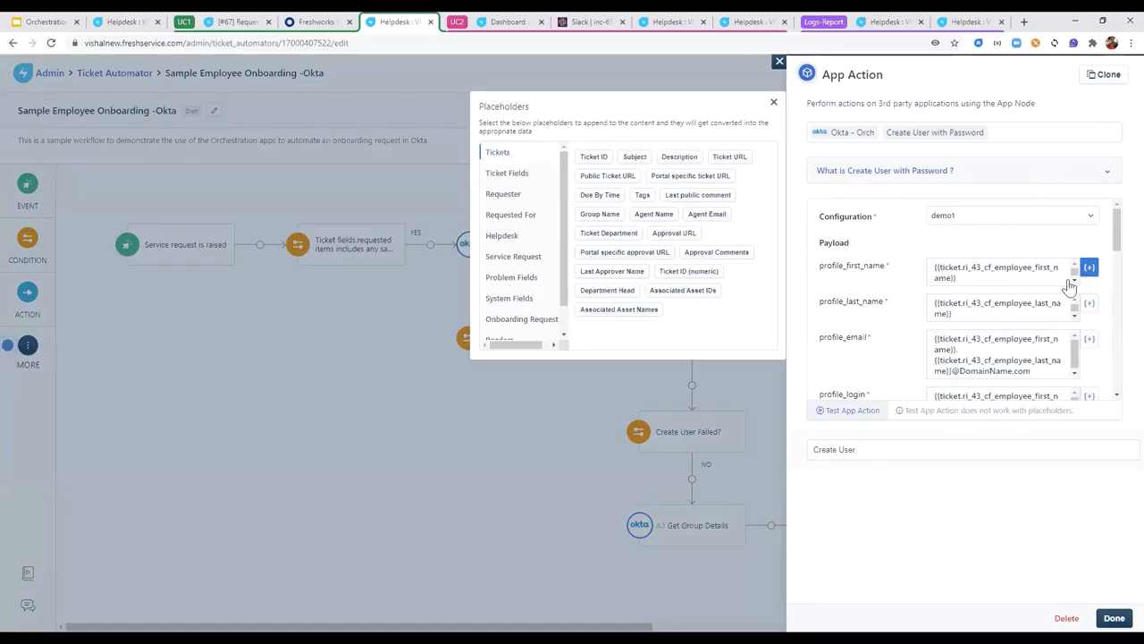
click(514, 259)
click(631, 204)
text(onboard)
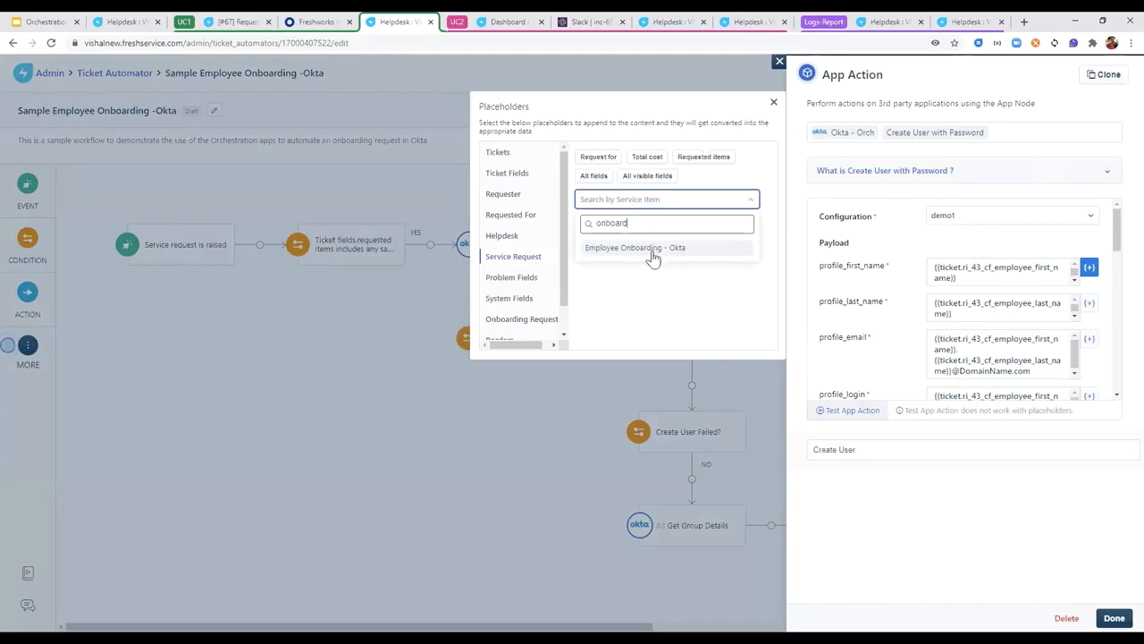
click(651, 256)
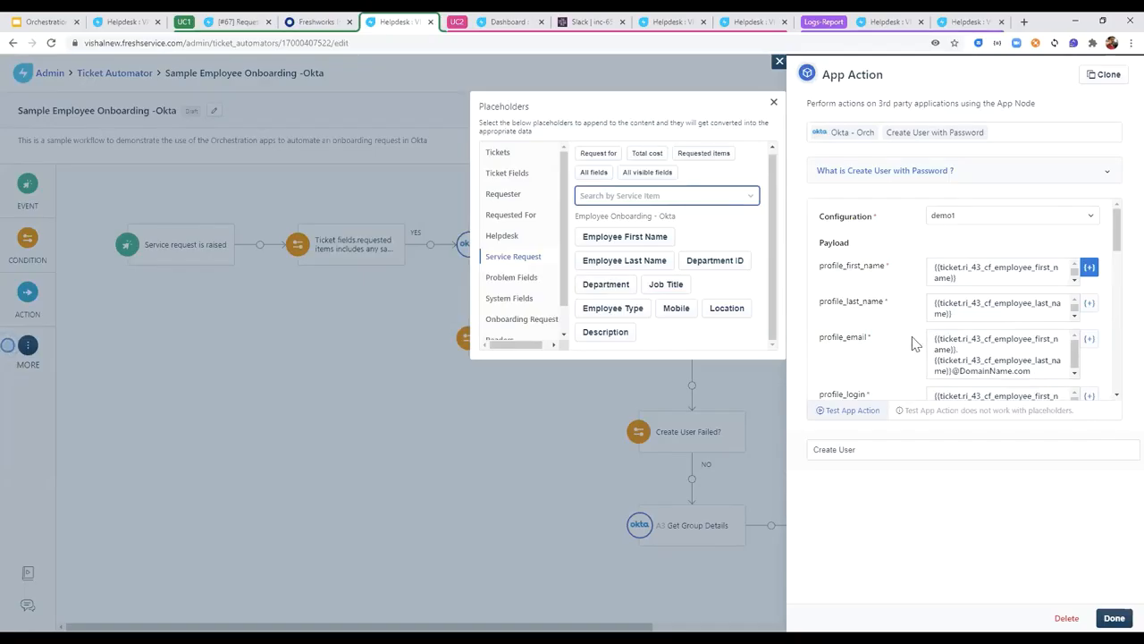
Review the payload fields and placeholders of the Create User with Password action, and return to the workflow.
click(961, 348)
click(903, 299)
scroll(988, 345, down, 5)
scroll(979, 376, up, 5)
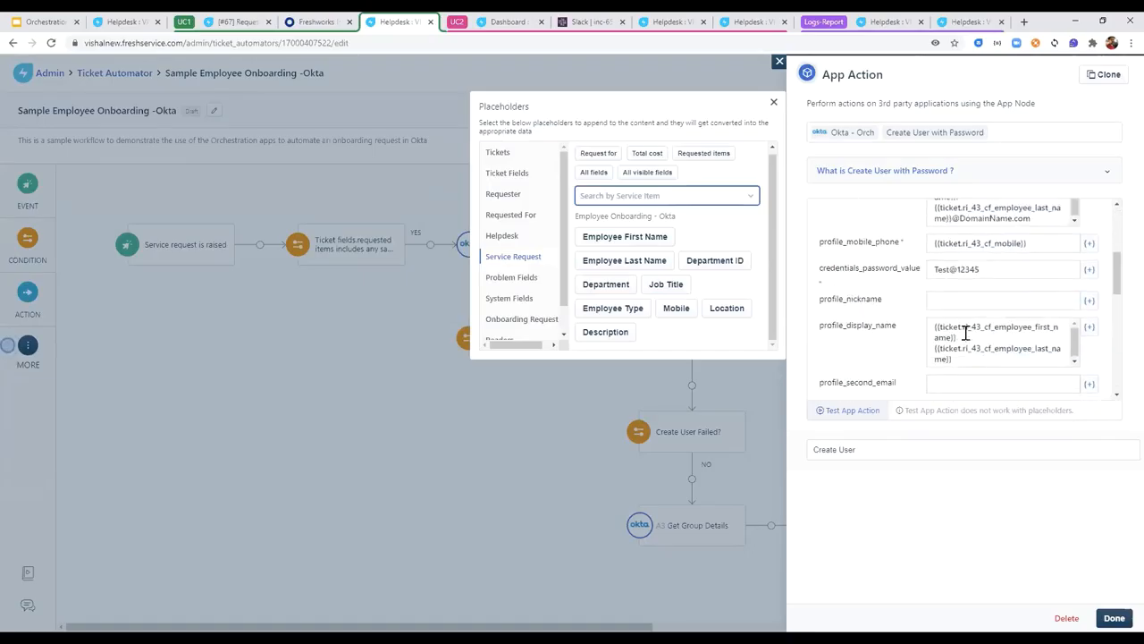
click(954, 307)
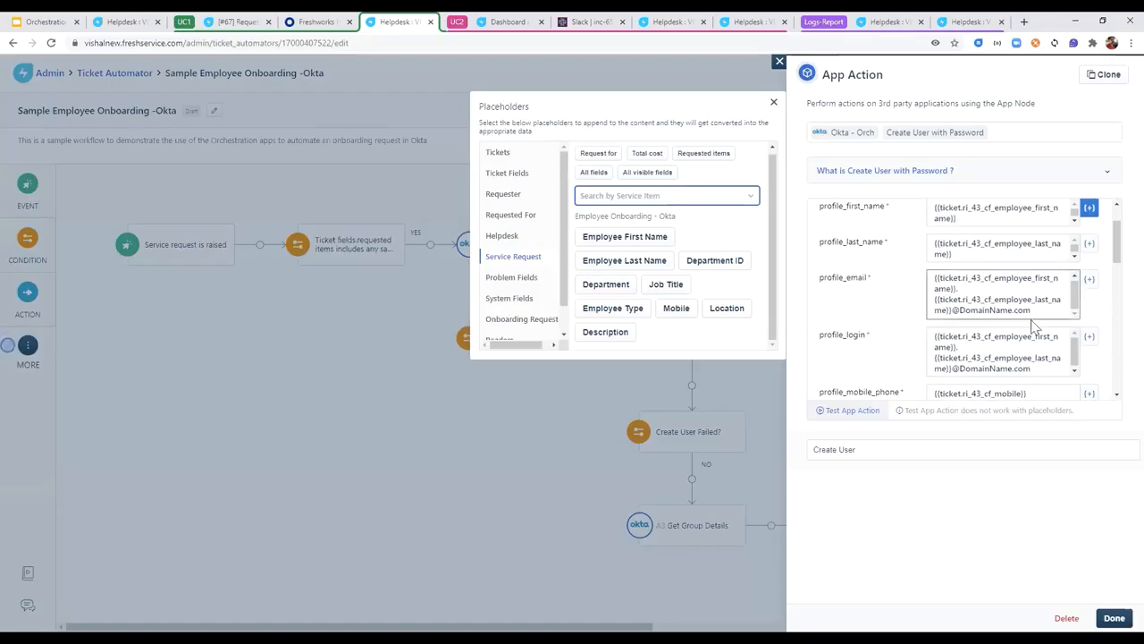
click(968, 248)
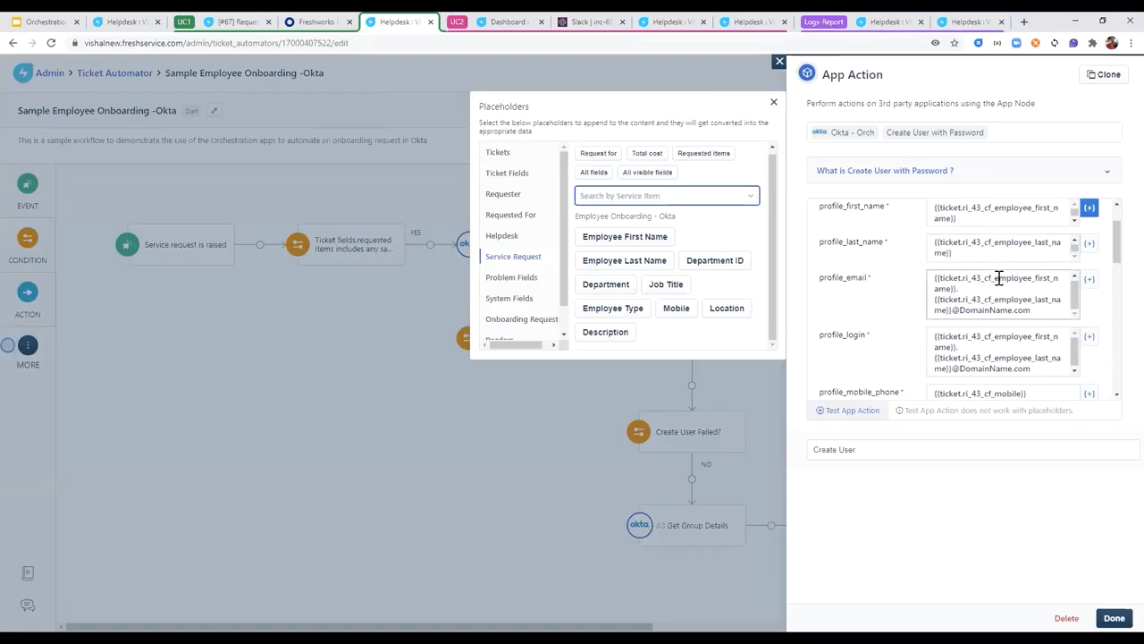
scroll(981, 268, down, 2)
scroll(983, 266, up, 1)
scroll(983, 266, up, 2)
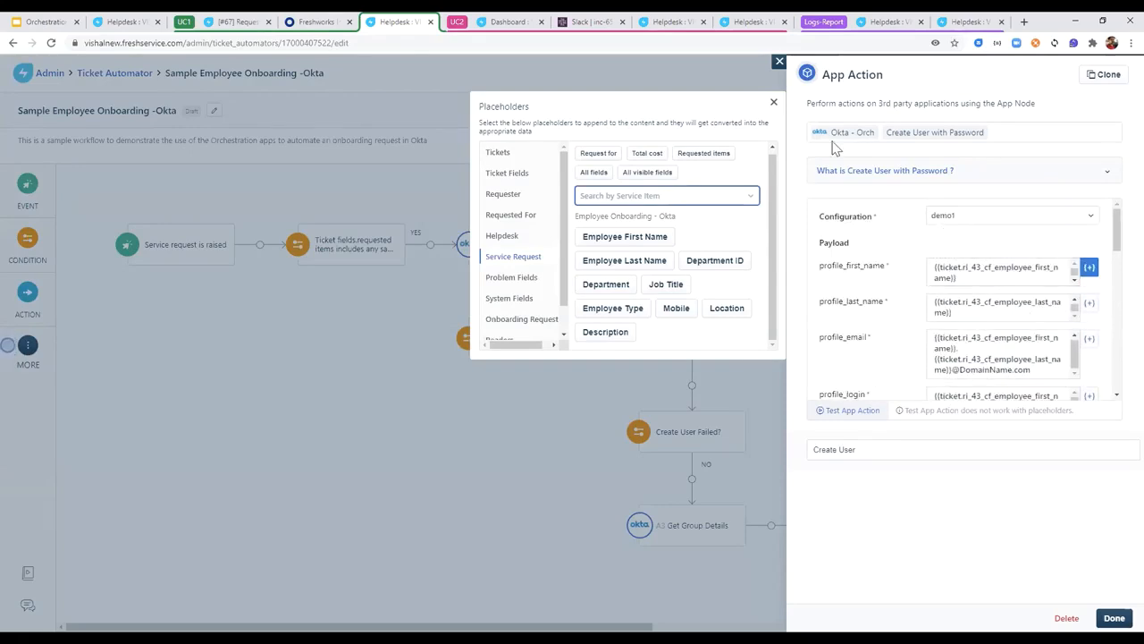
click(778, 61)
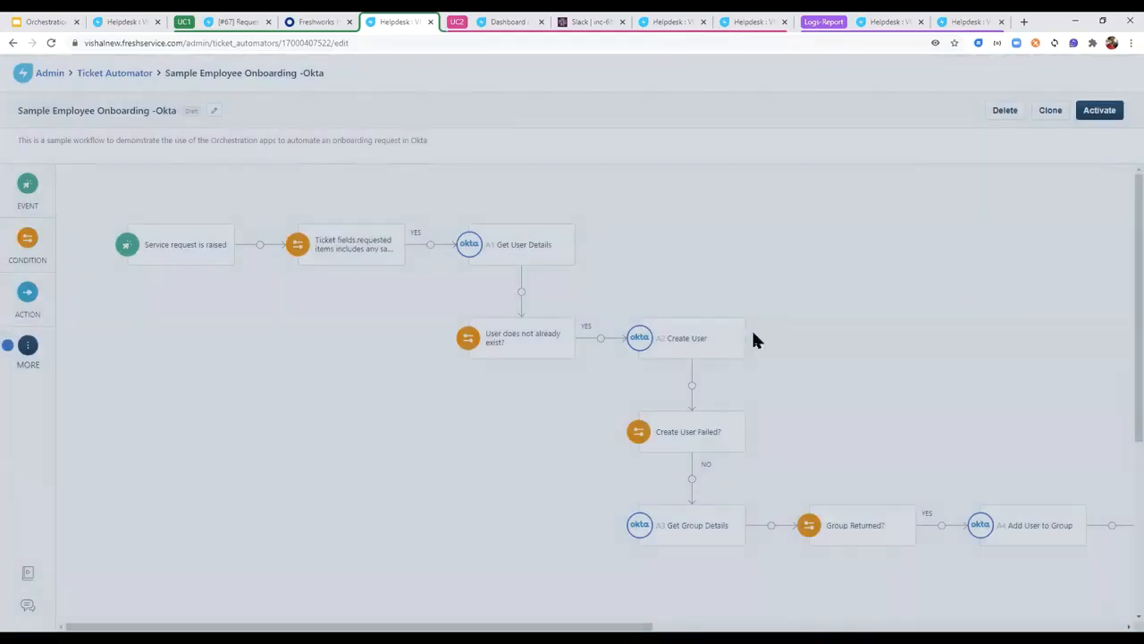
Inspect the "Create User Failed?" condition and return to the workflow.
scroll(676, 332, down, 1)
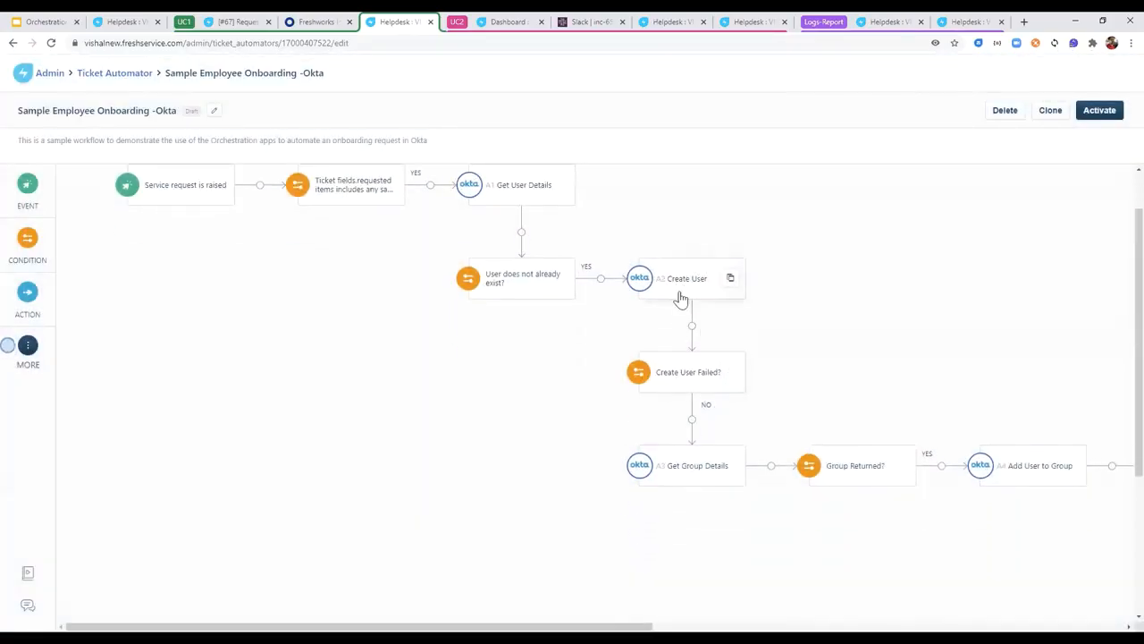
click(691, 382)
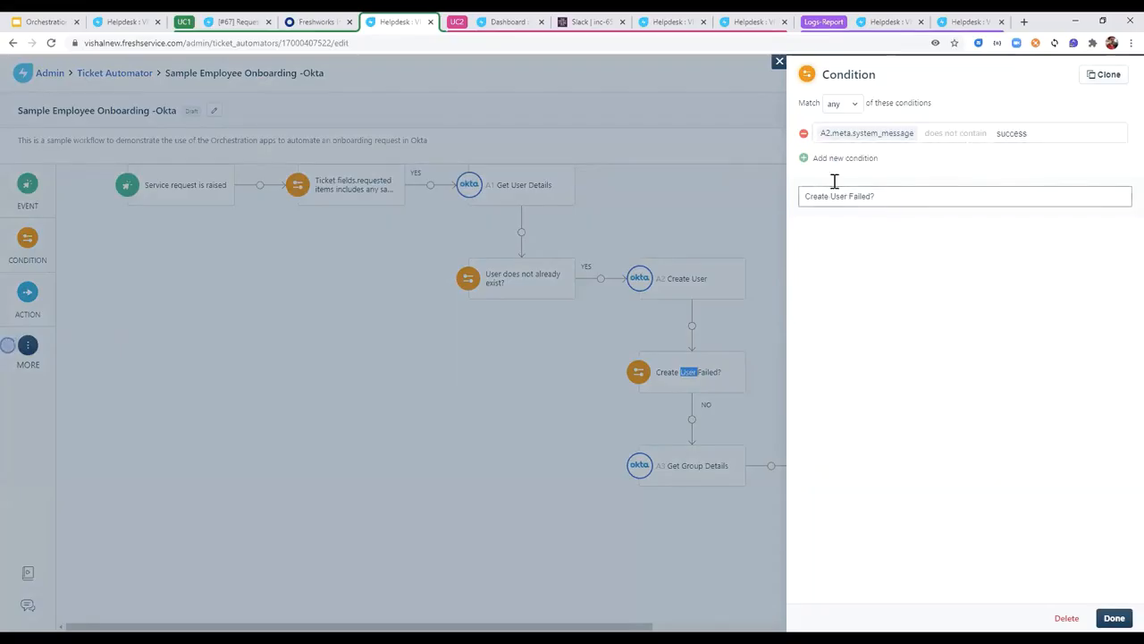
click(780, 62)
Test the A3 Get Group Details action with Finance as the group name, examine the response, and close the action without saving.
scroll(692, 376, down, 2)
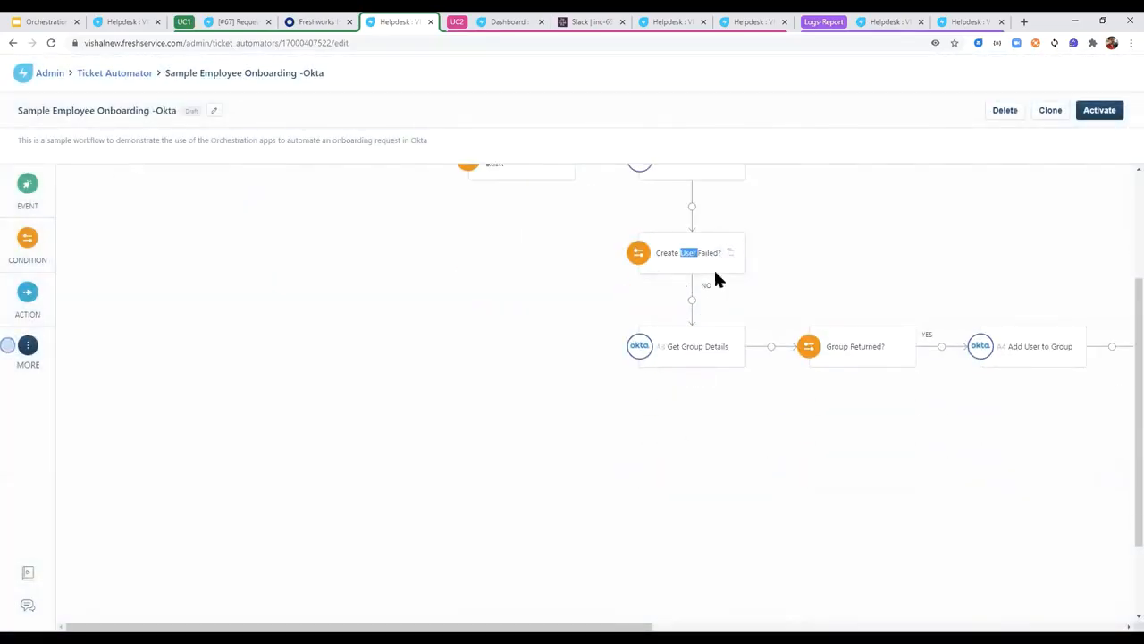
double_click(682, 348)
click(683, 349)
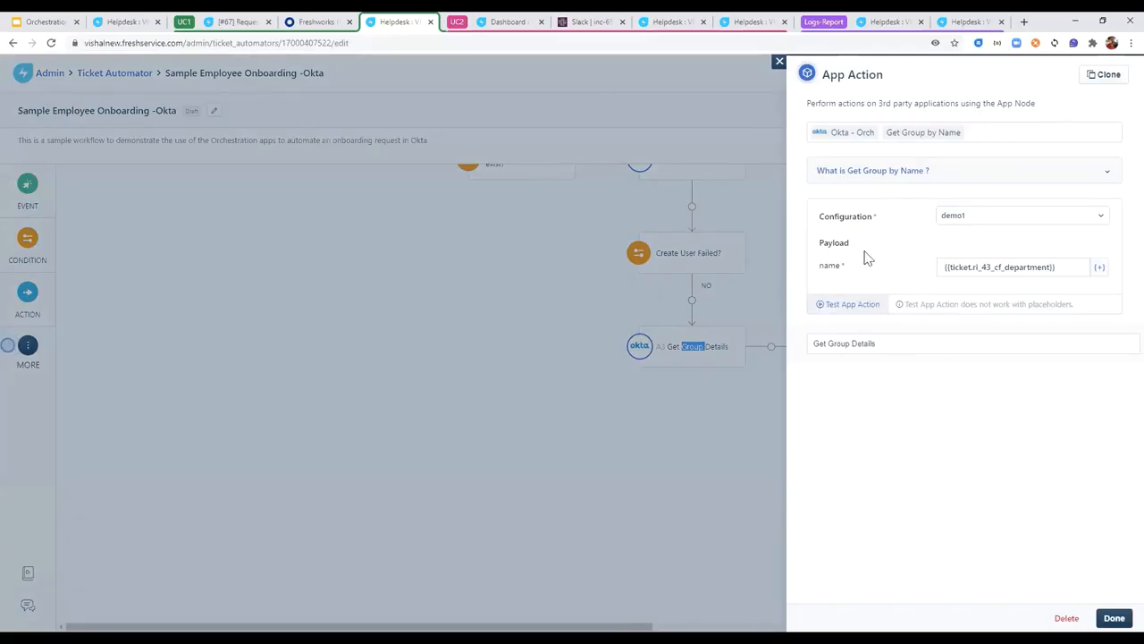
click(974, 266)
key(ctrl+a)
text(Fiannce)
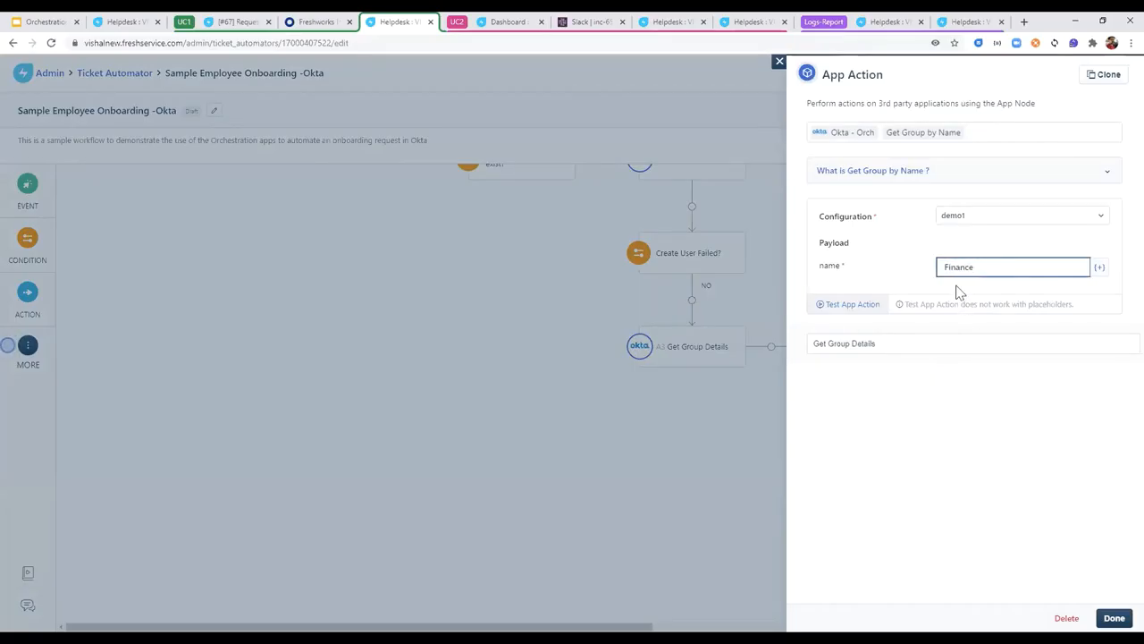
click(847, 306)
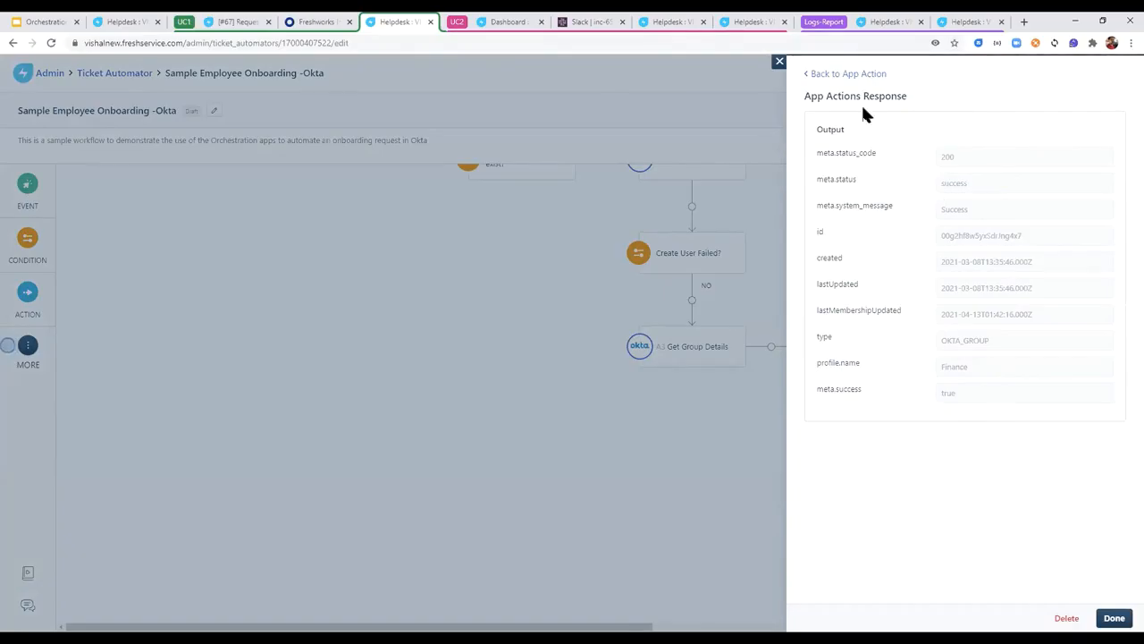
click(847, 74)
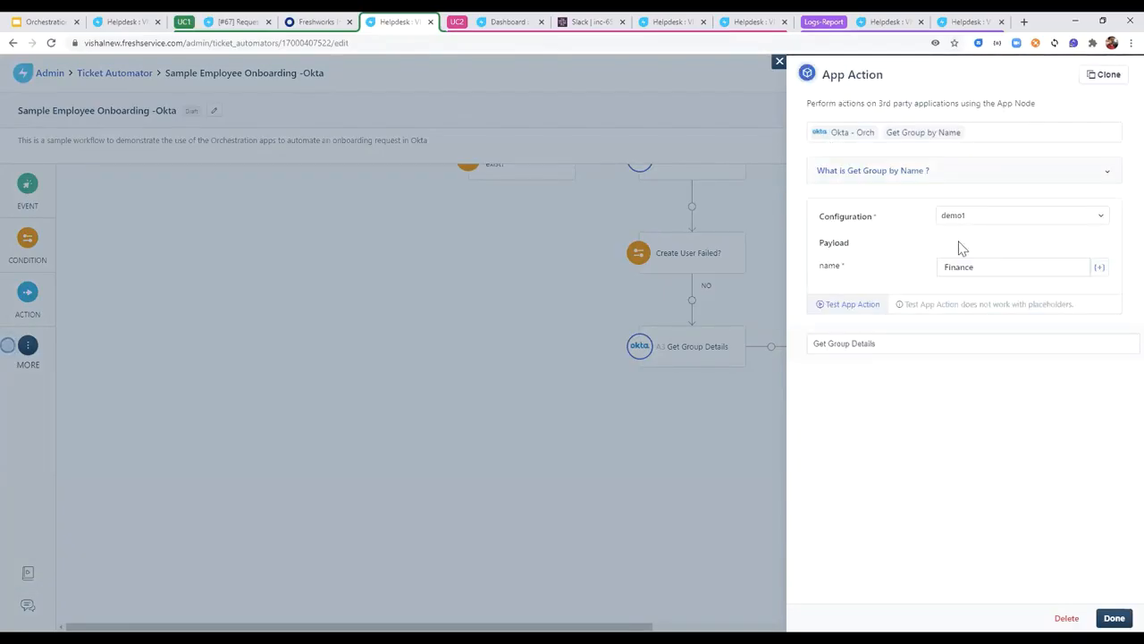
click(779, 61)
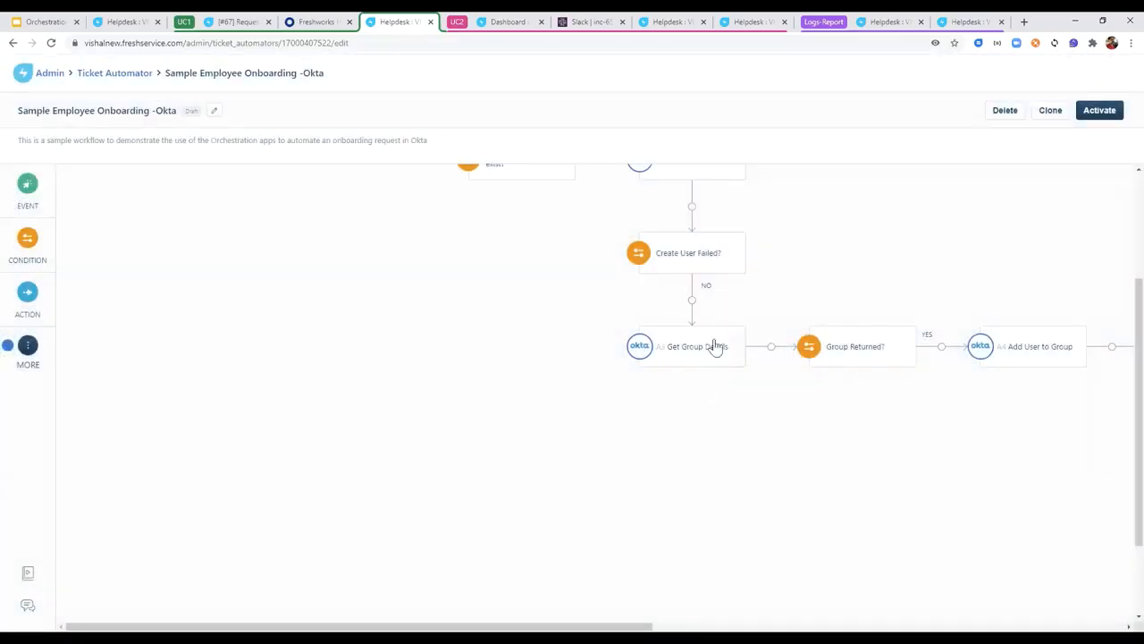
Open the A4 Add User to Group action and look up the A2 Create User id placeholder used for user_id.
drag(617, 626, 821, 627)
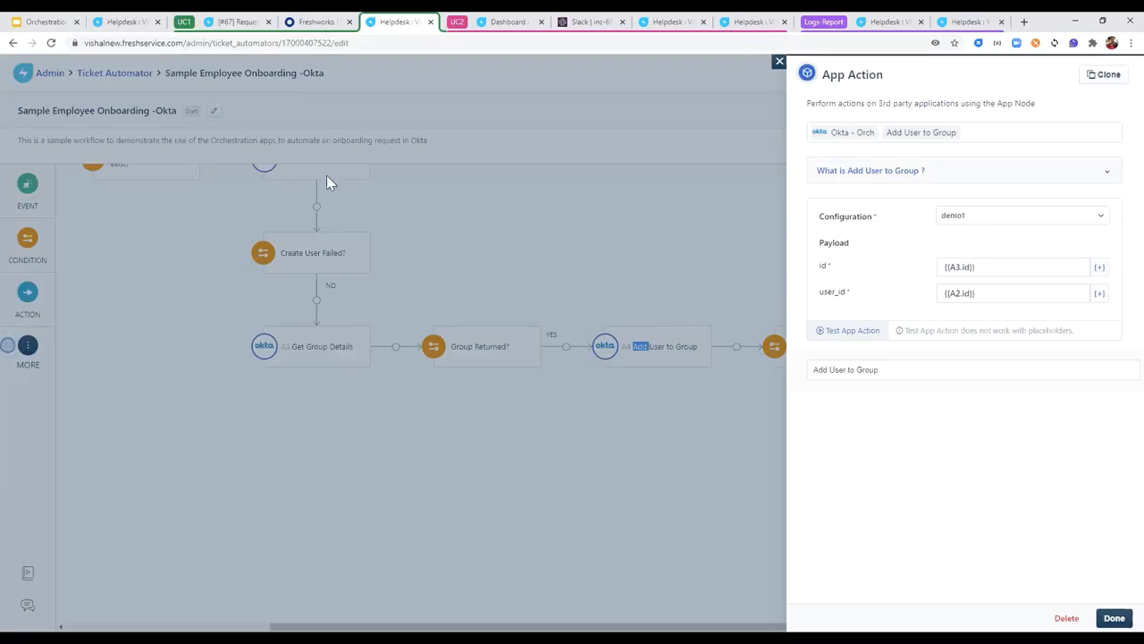
click(1101, 294)
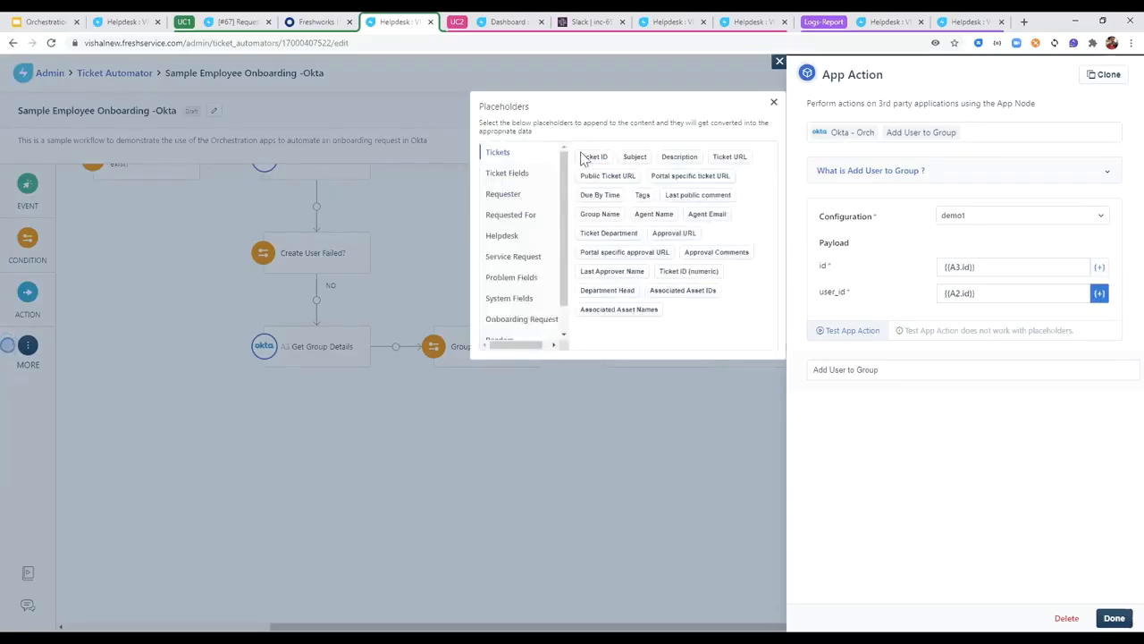
scroll(547, 189, down, 2)
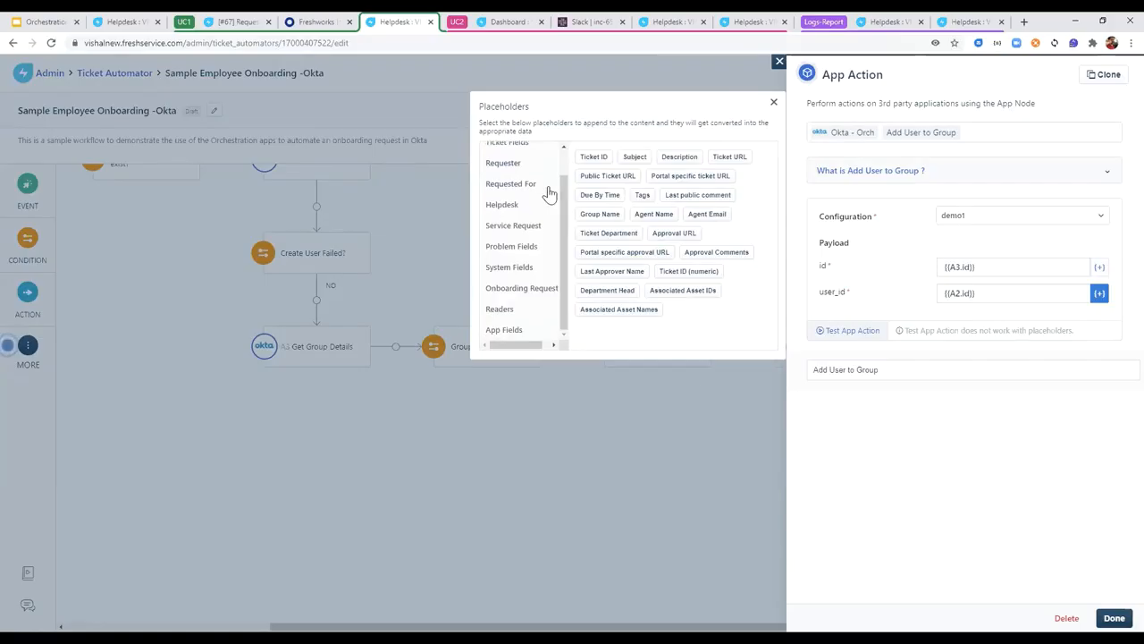
click(507, 332)
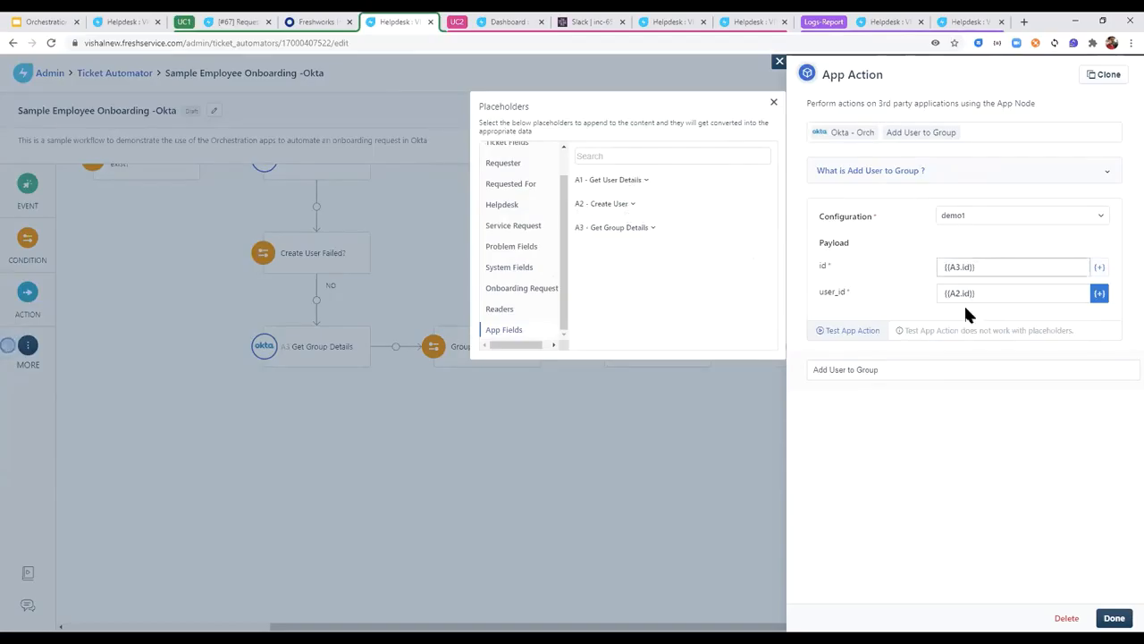
click(632, 206)
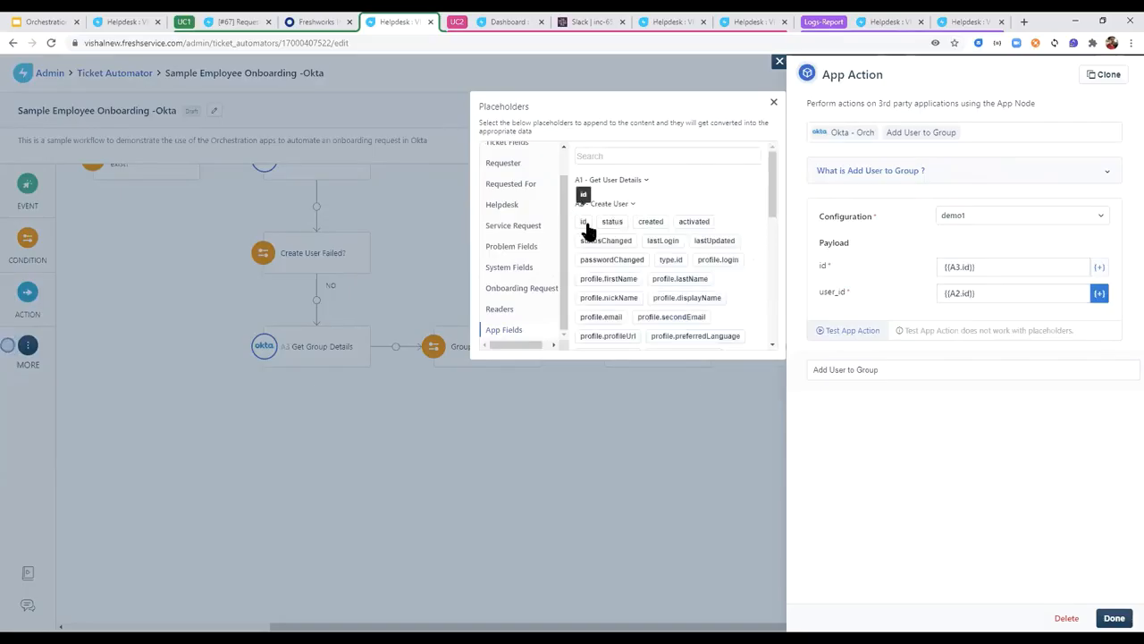
click(966, 293)
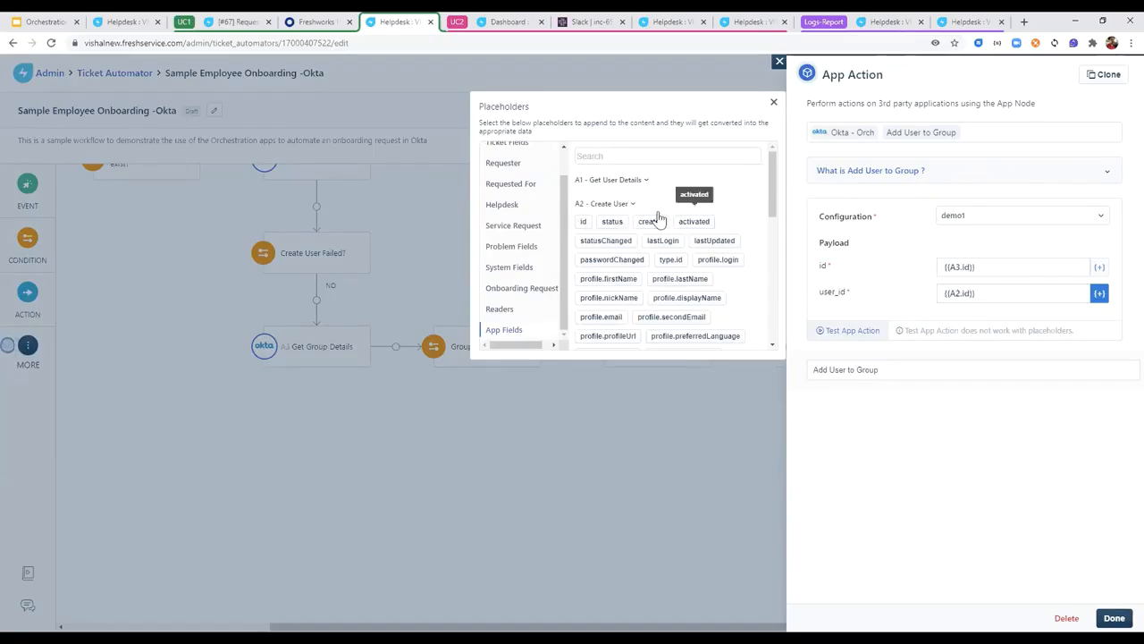
Look up the A3 Get Group Details id placeholder, and close the Add User to Group action without saving.
click(631, 208)
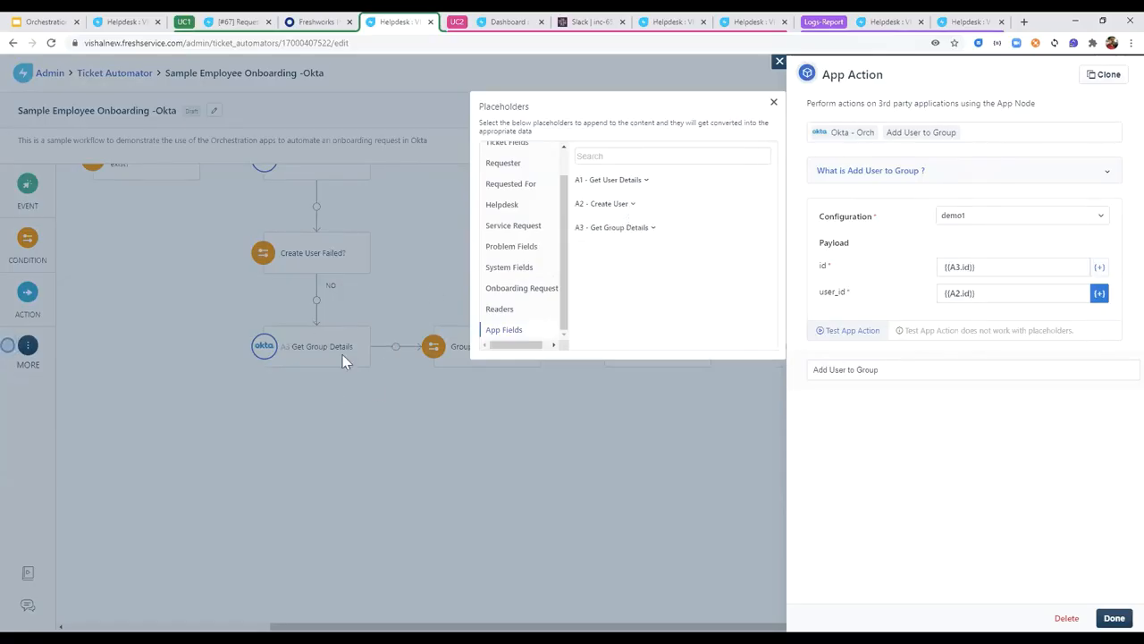
click(652, 229)
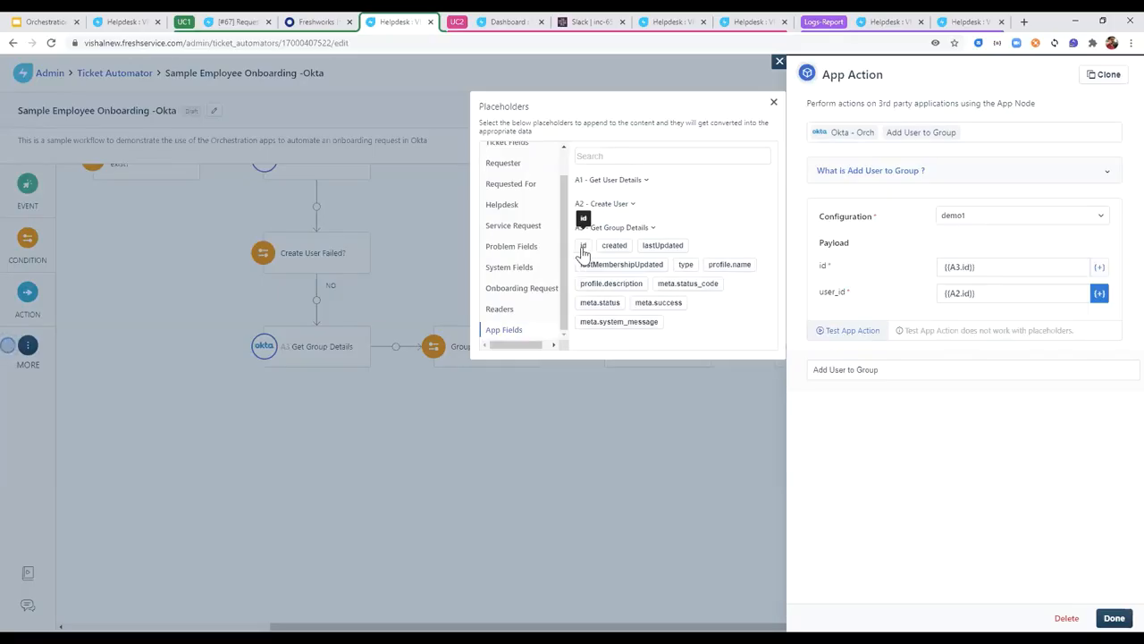
click(652, 232)
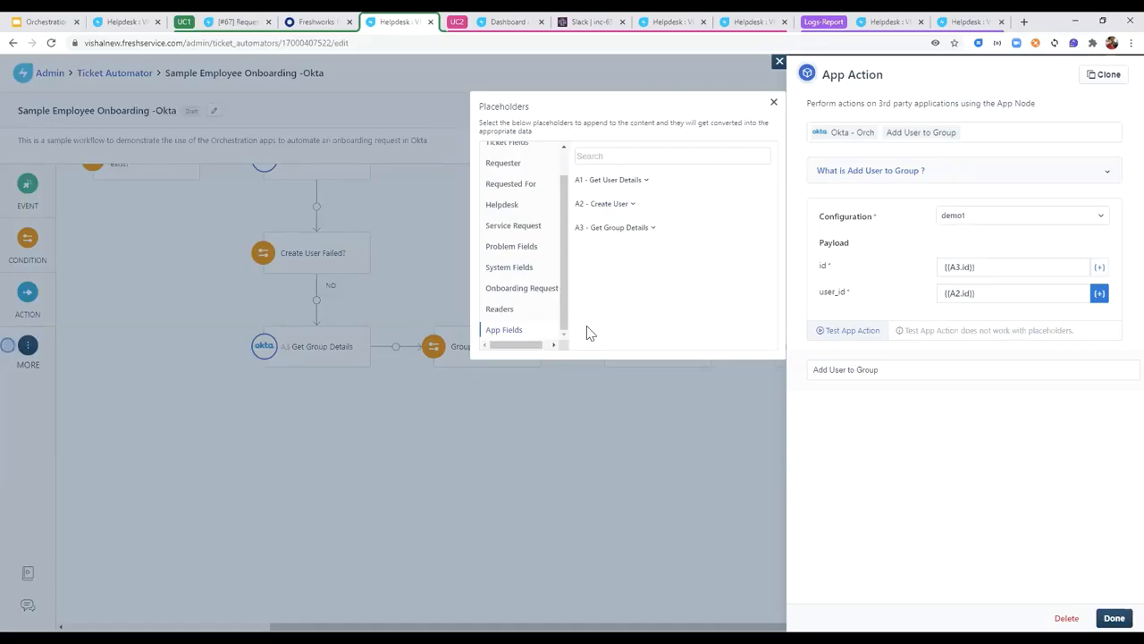
click(774, 103)
click(776, 90)
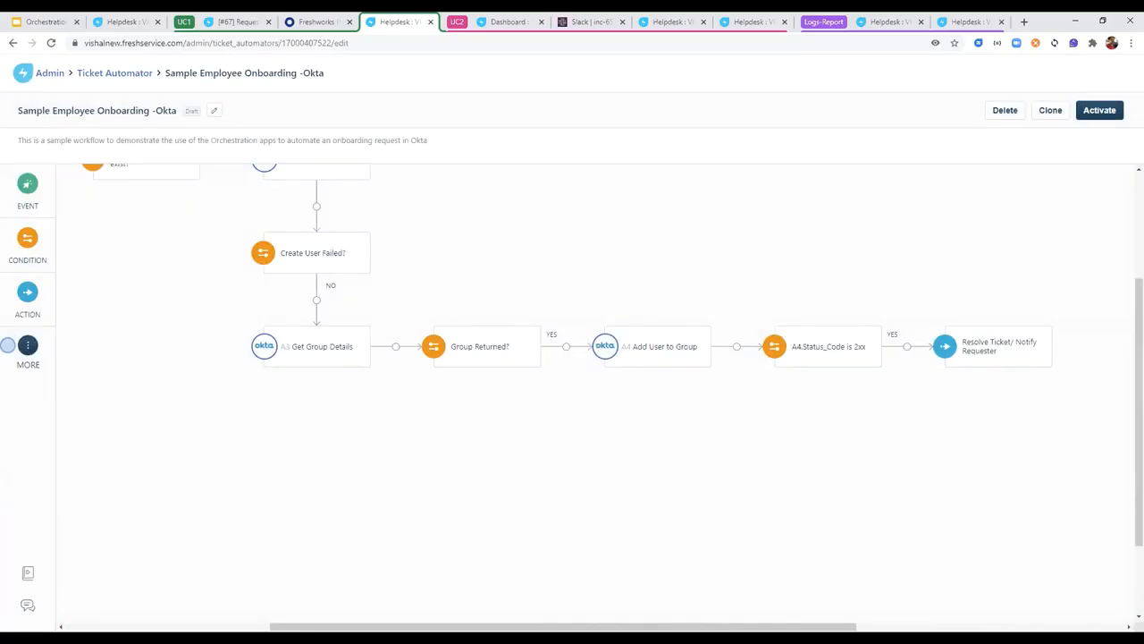
Inspect the "A4.Status_Code is 2xx" condition and return to the workflow.
drag(715, 627, 768, 627)
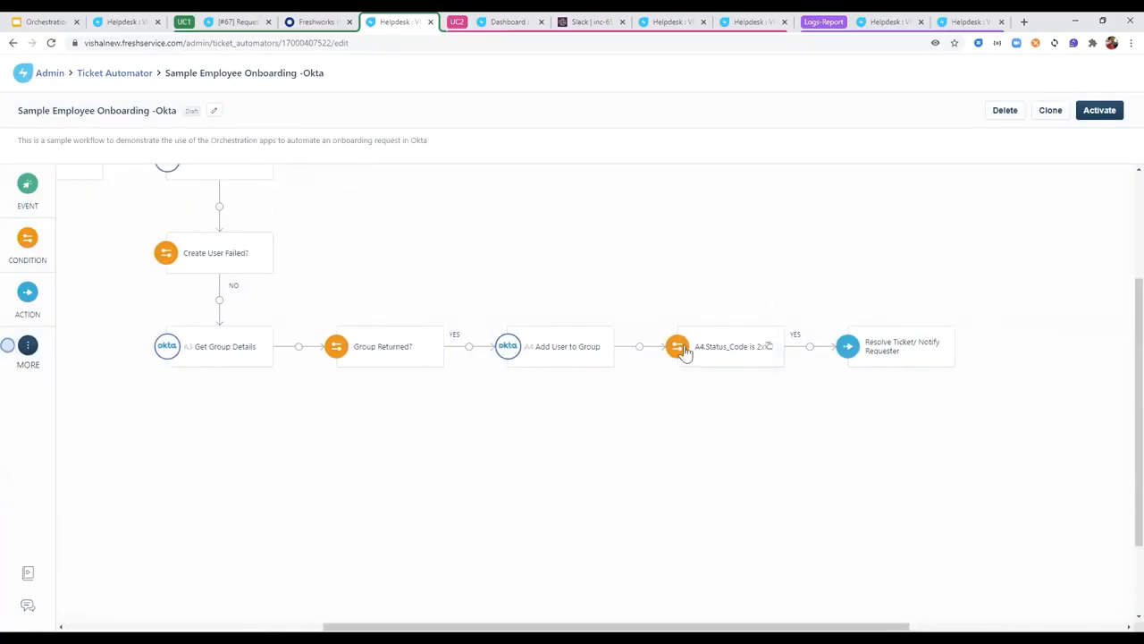
double_click(730, 355)
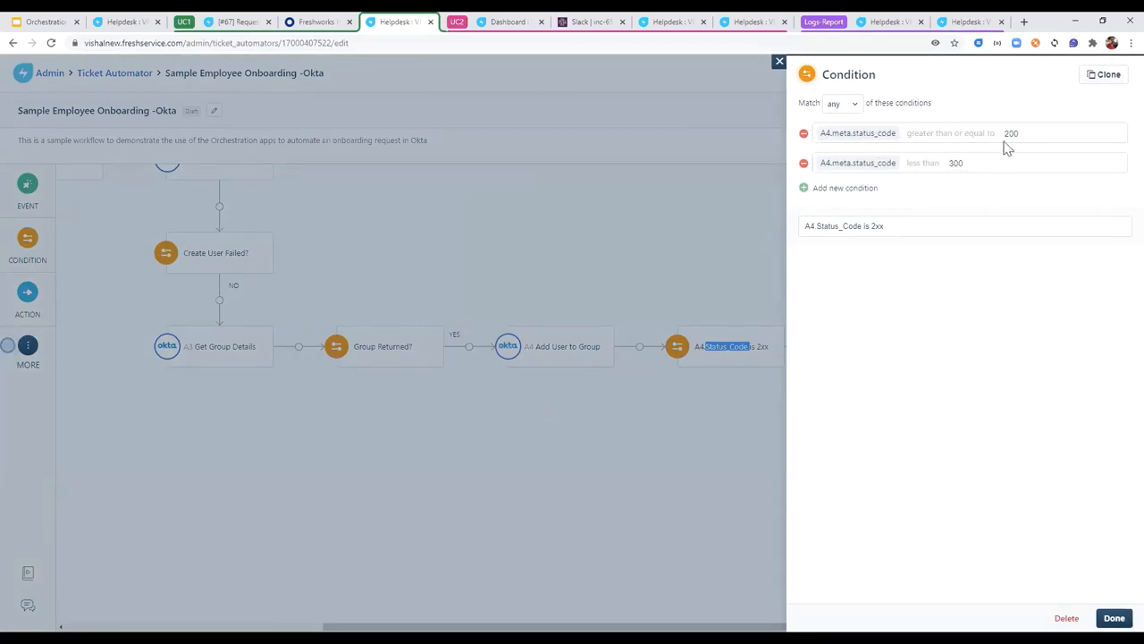
click(770, 476)
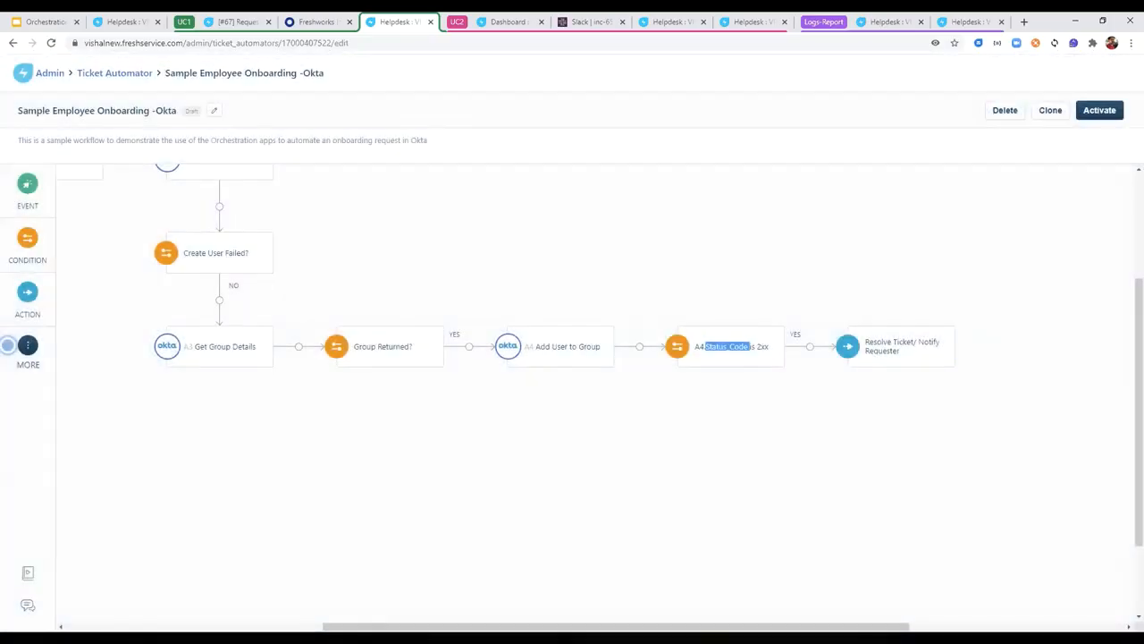
Open the Resolve Ticket/Notify Requester action, close it, and return to the start of the workflow.
drag(697, 627, 754, 627)
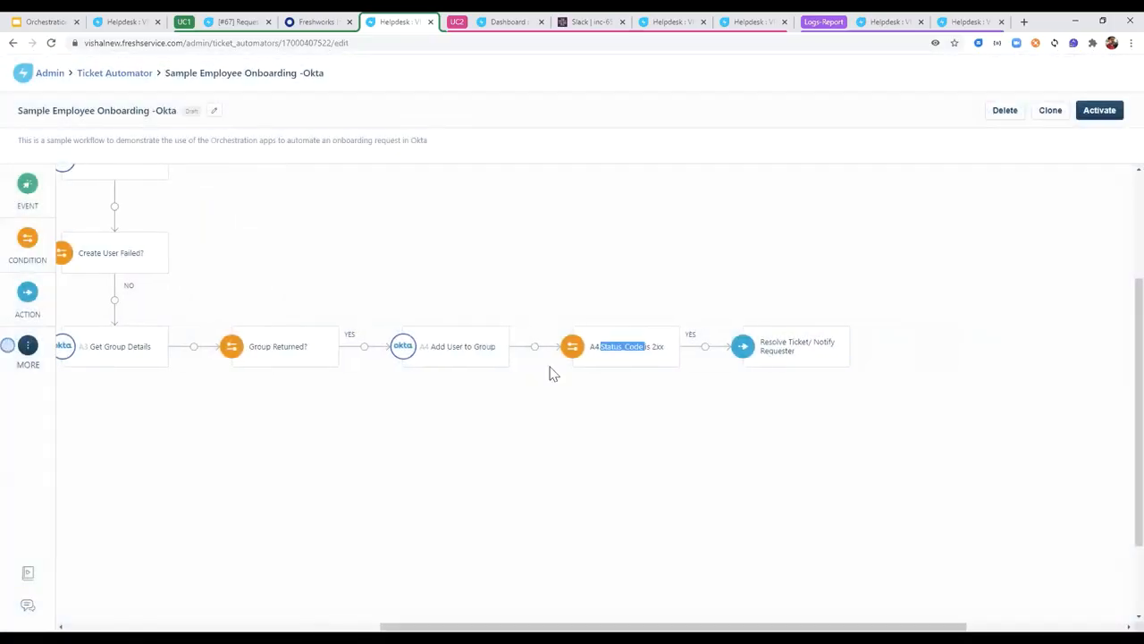
double_click(798, 345)
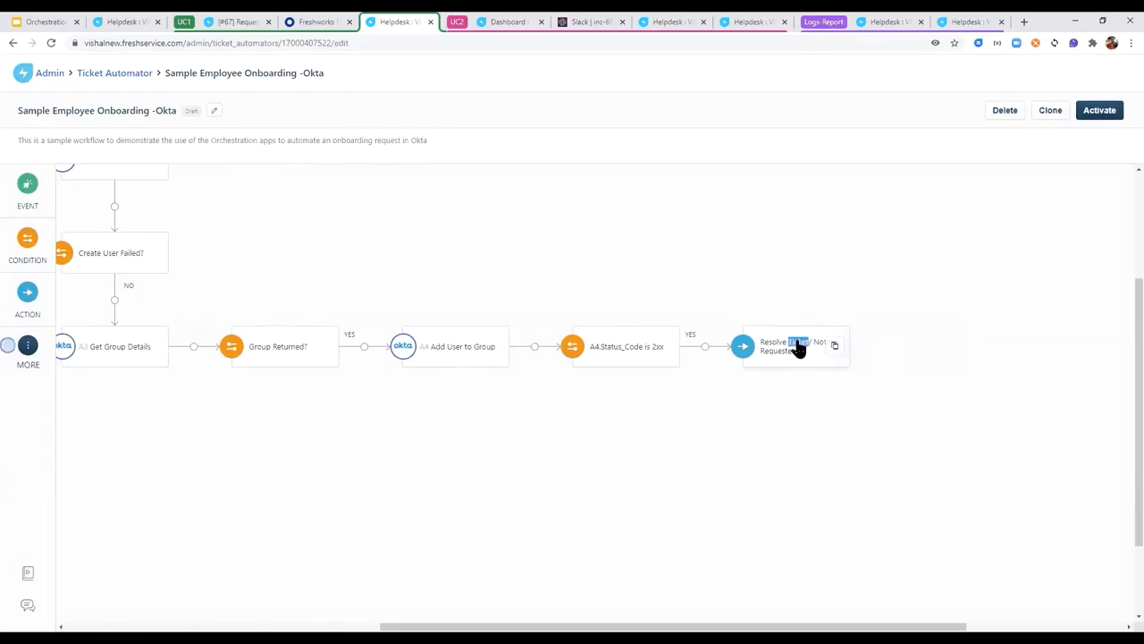
click(798, 347)
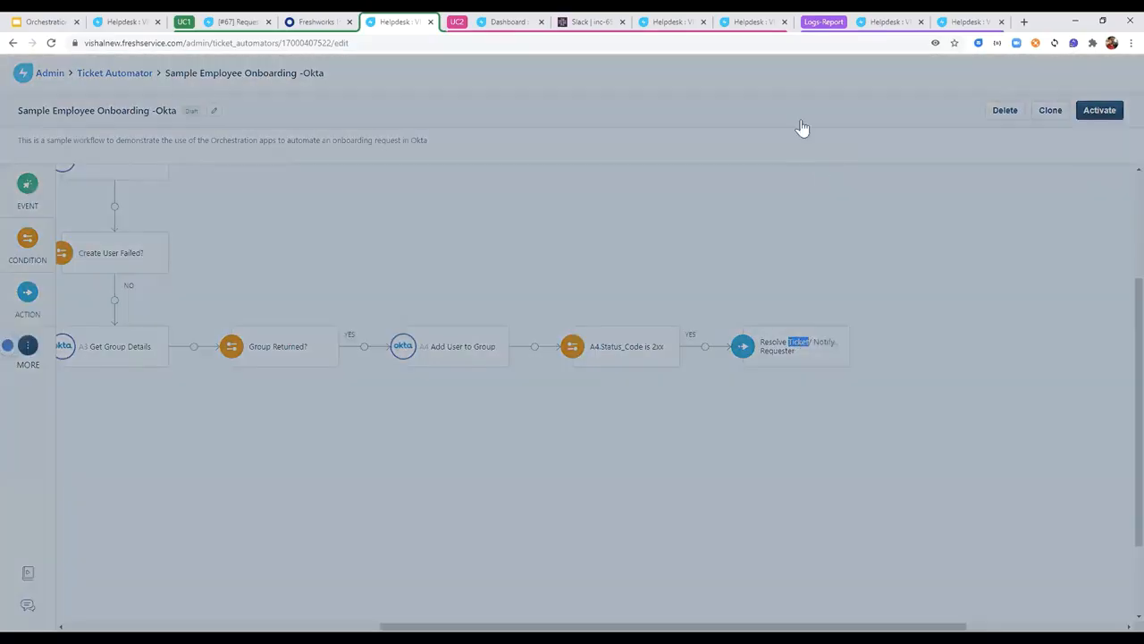
click(784, 233)
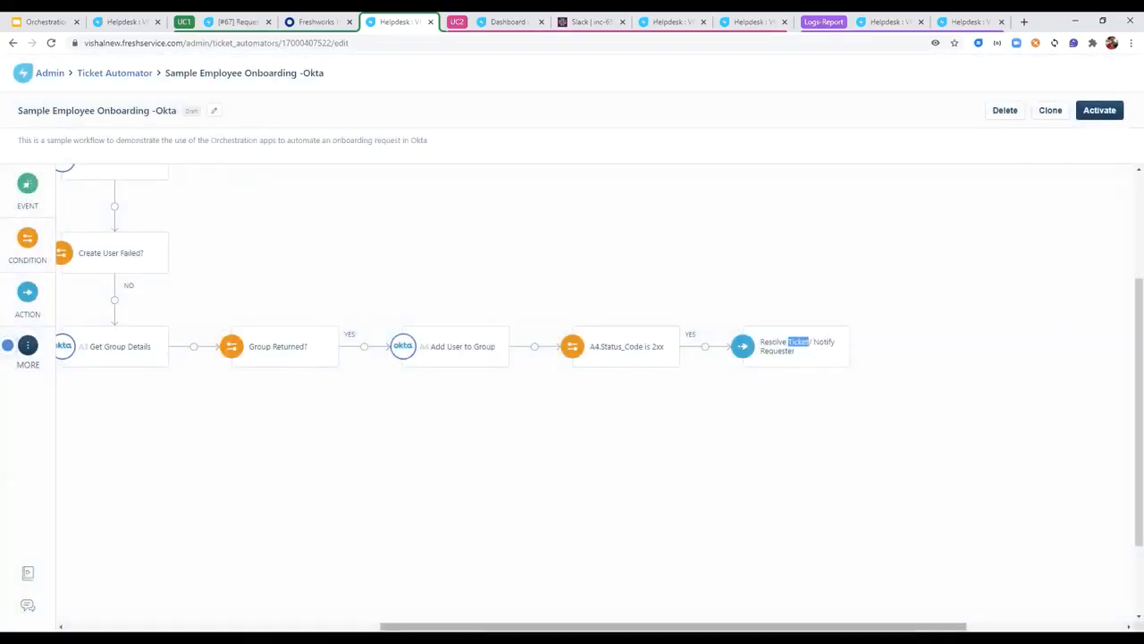
drag(639, 626, 450, 626)
scroll(443, 511, up, 2)
scroll(255, 596, left, 5)
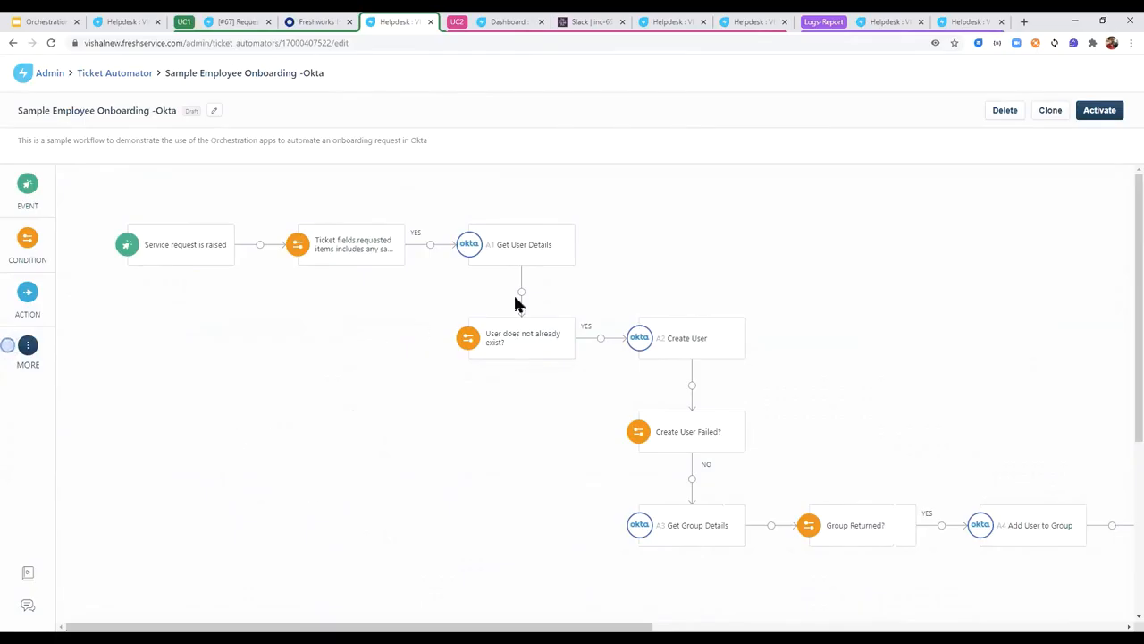
Open the Workflow Automator execution logs and review the latest workflow runs.
click(878, 26)
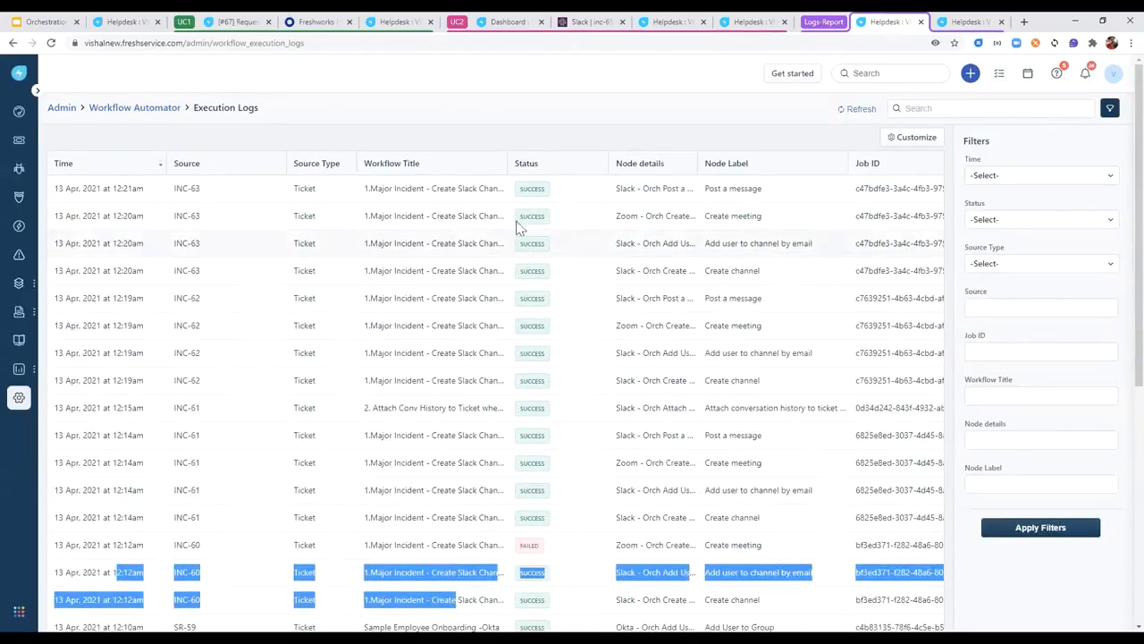
click(383, 137)
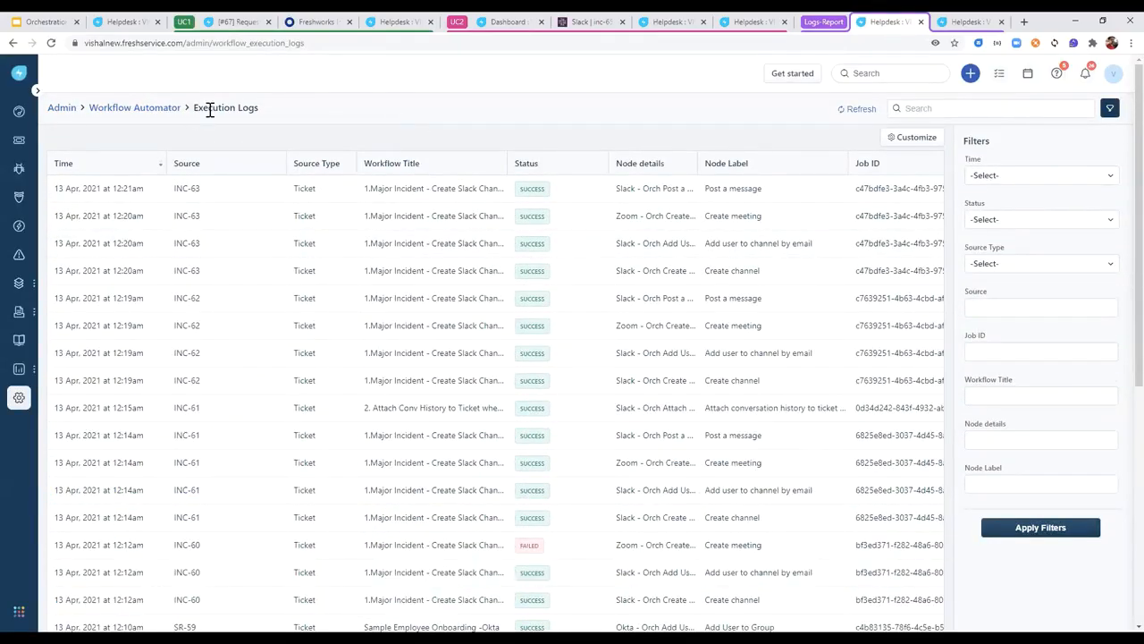
click(132, 114)
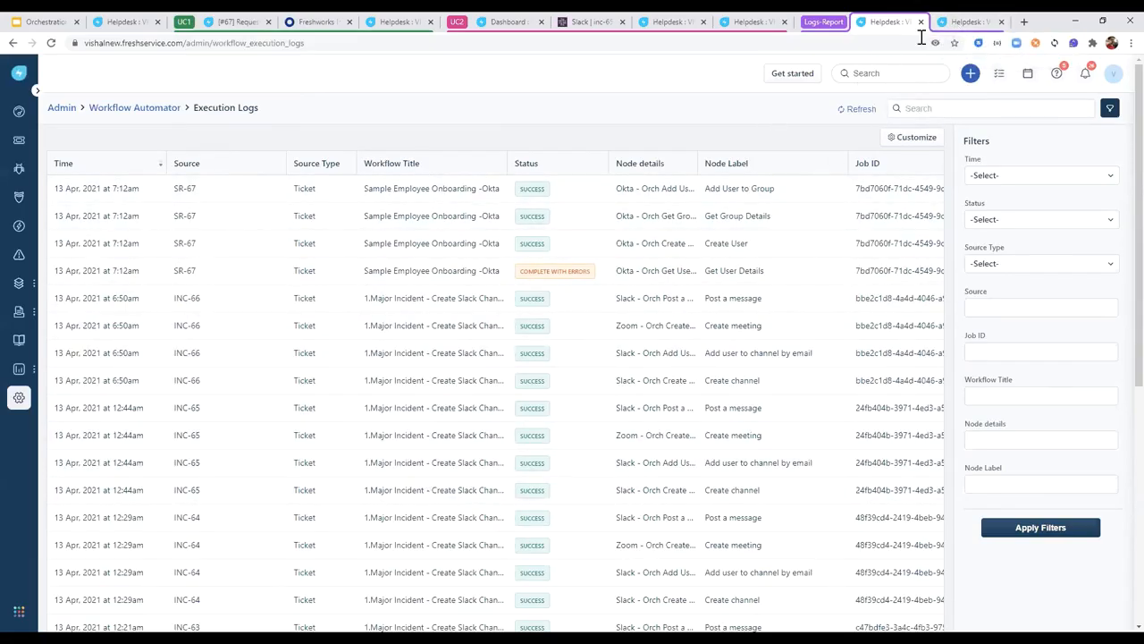
Review the transaction charts in the Orchestration Metrics report, and switch to the Major Incident Response presentation slide.
click(970, 22)
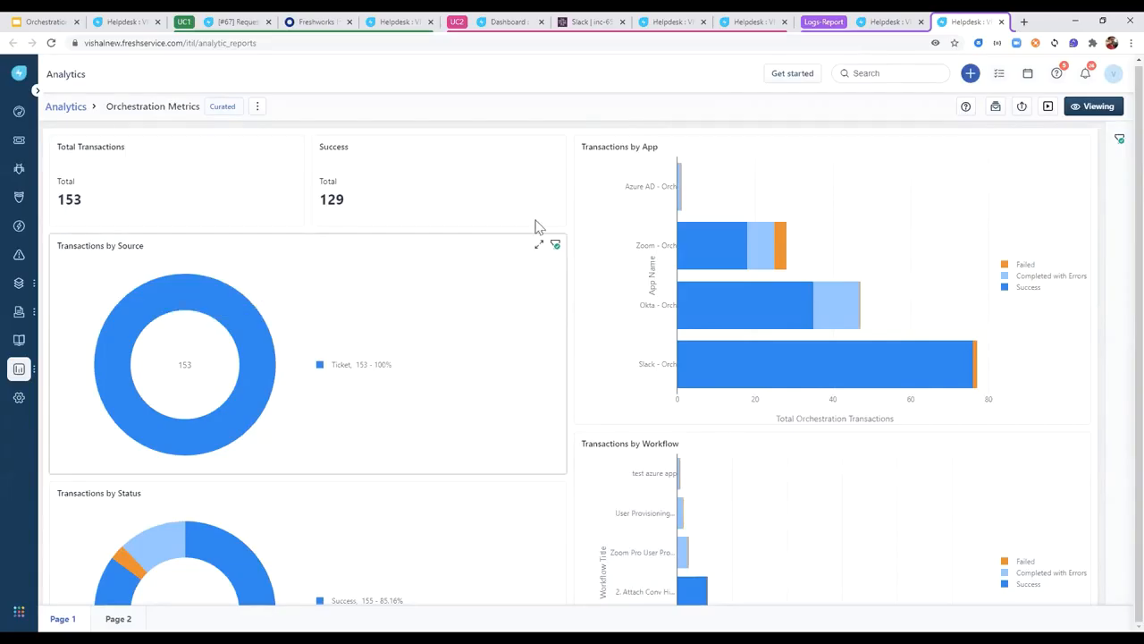
scroll(608, 257, down, 1)
scroll(654, 234, up, 1)
scroll(680, 259, down, 2)
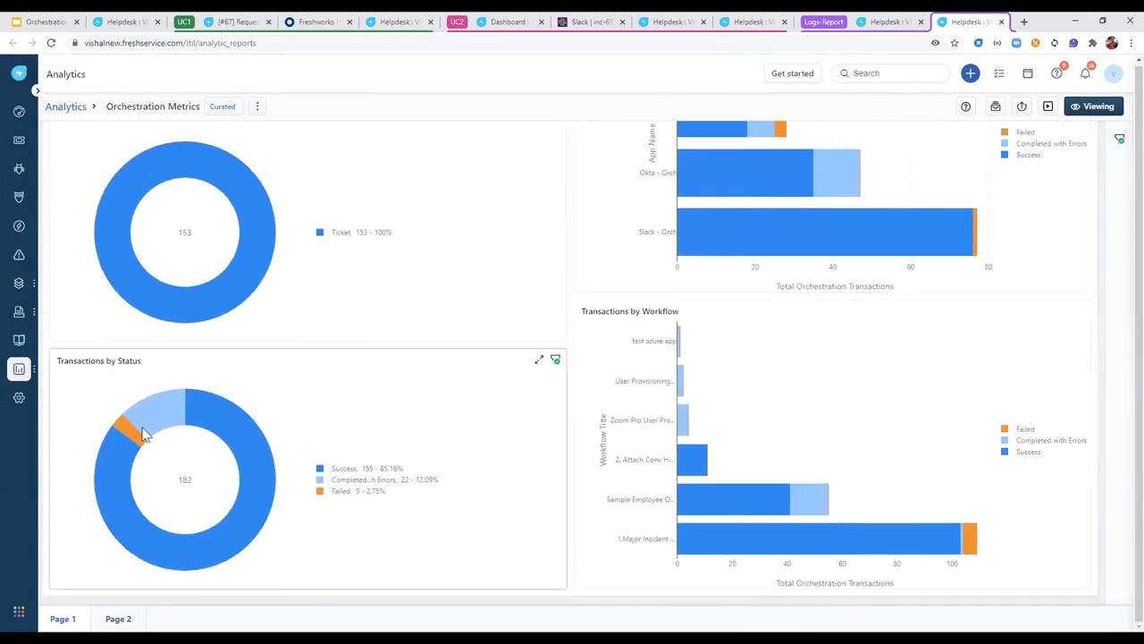
scroll(467, 360, up, 2)
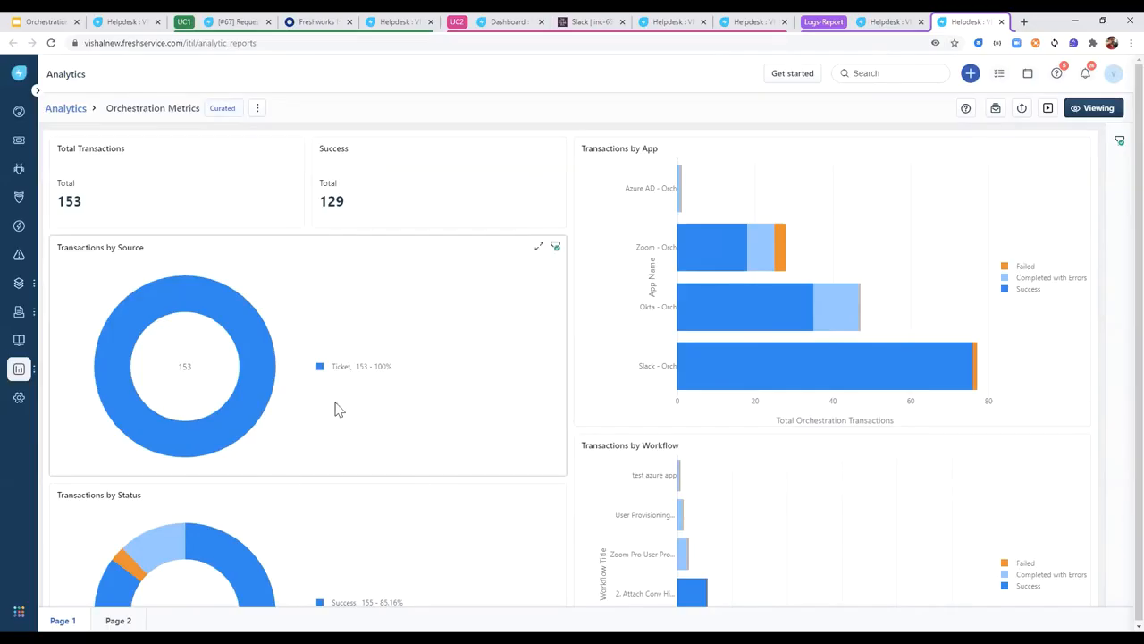
click(880, 25)
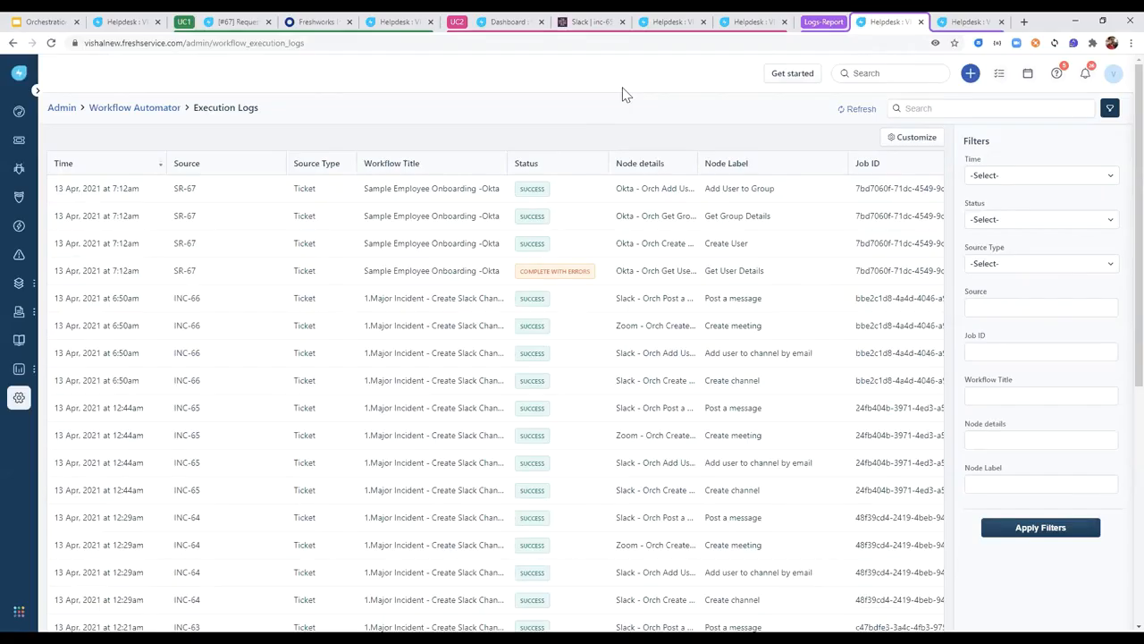
key(alt+Tab)
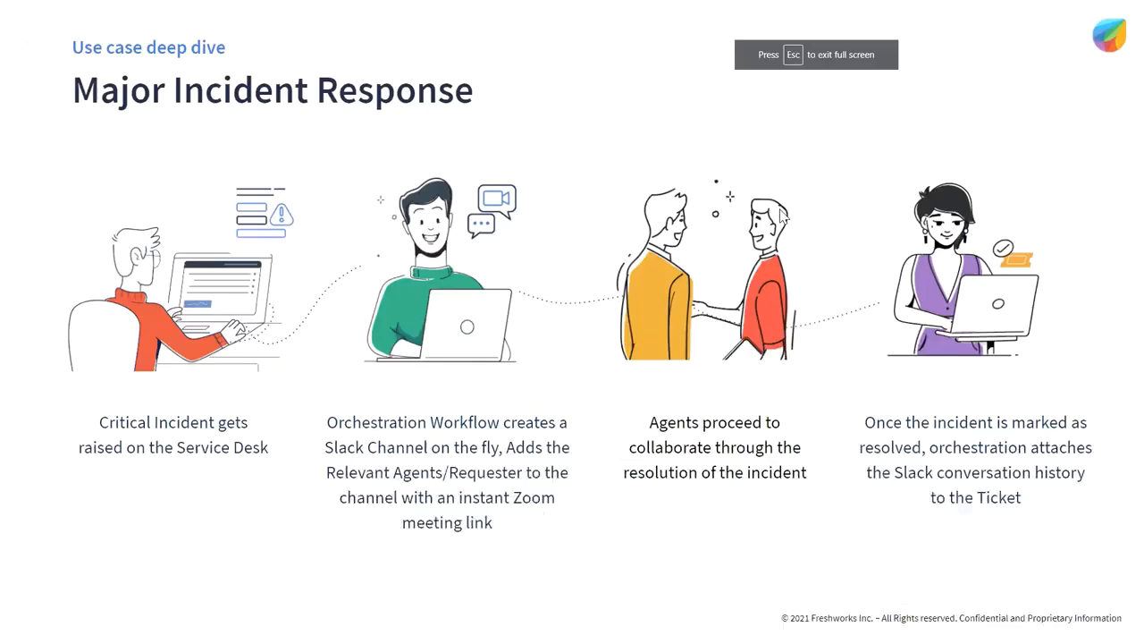
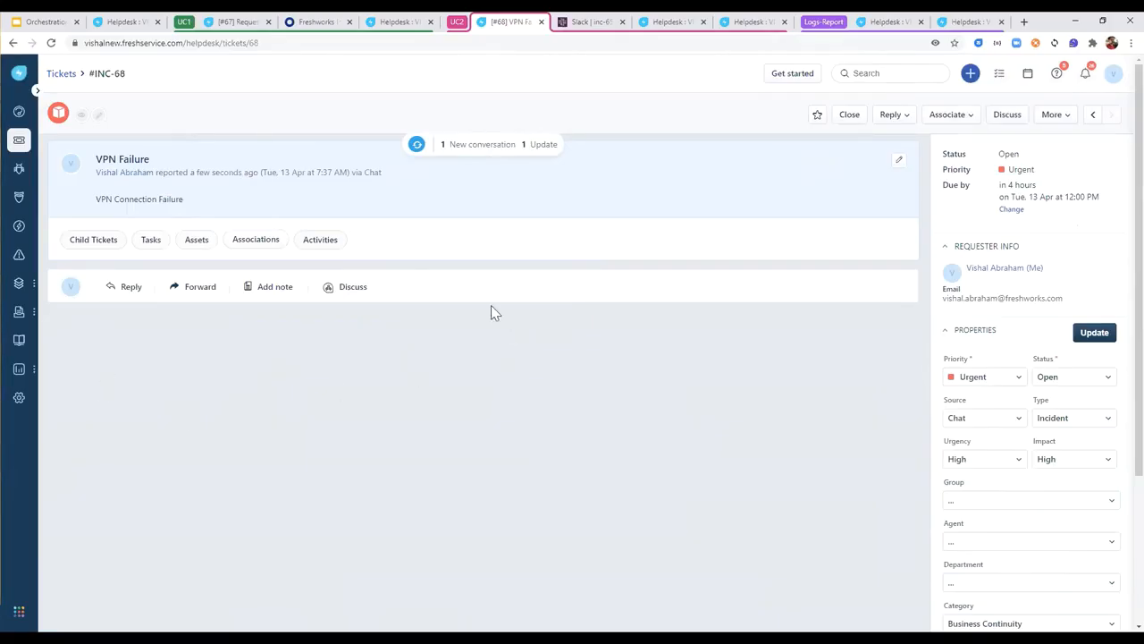
Load the new updates on the VPN Failure ticket and open its inc-68 channel in Slack.
click(416, 146)
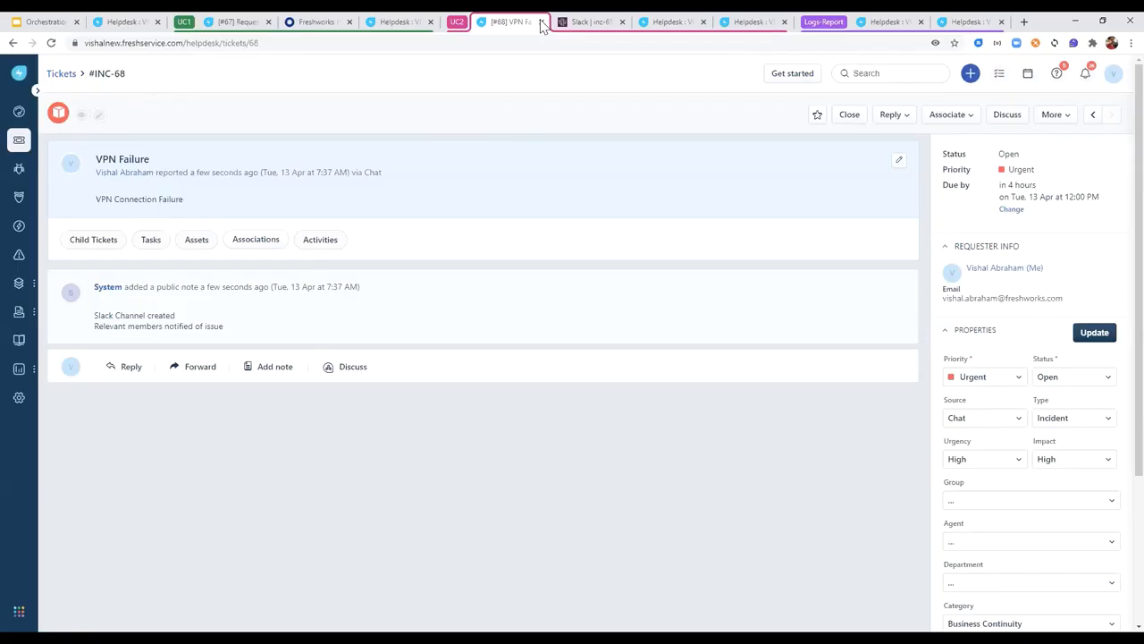
key(ctrl+Tab)
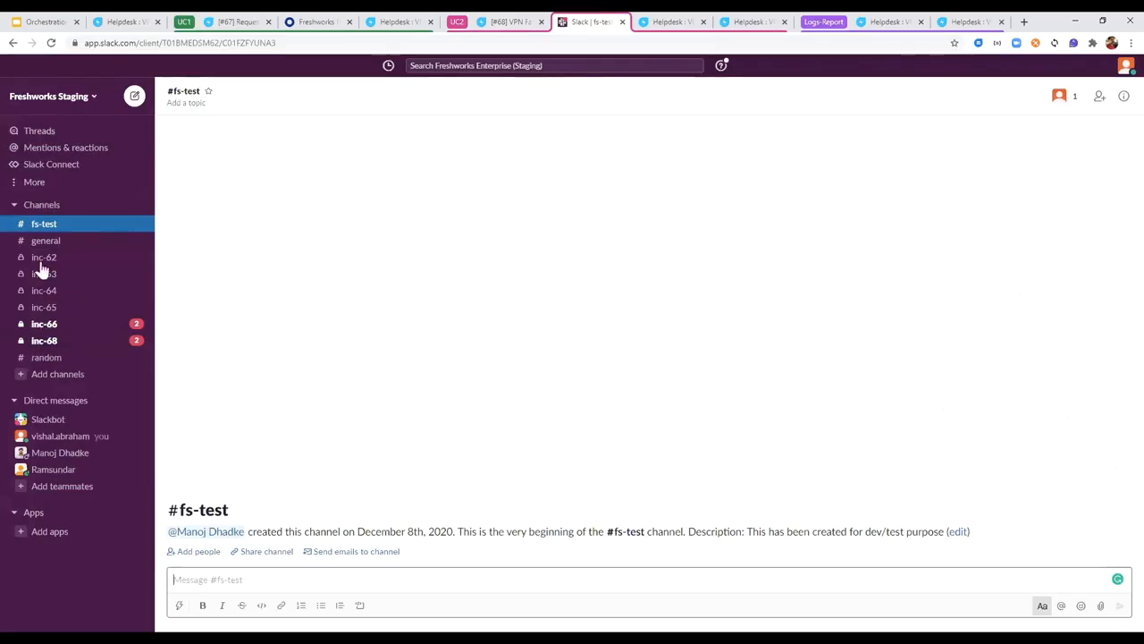
click(45, 344)
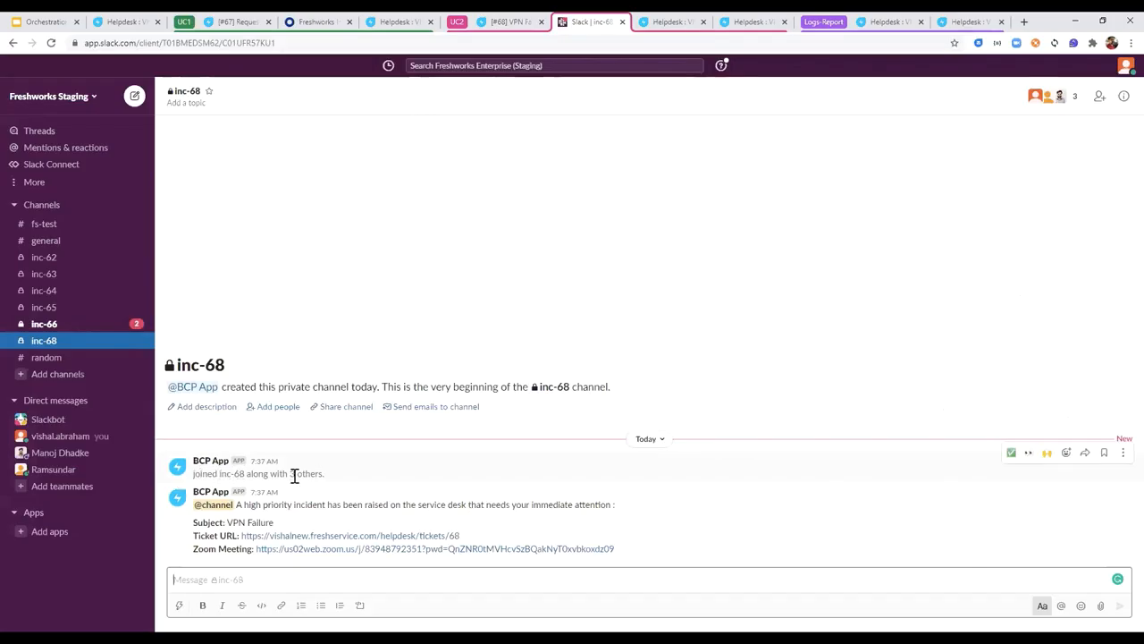
mouse_move(295, 473)
Message a colleague in the inc-68 channel that "it looks like our VPN is down" and ask "did we make any changes".
text(Hey Ra)
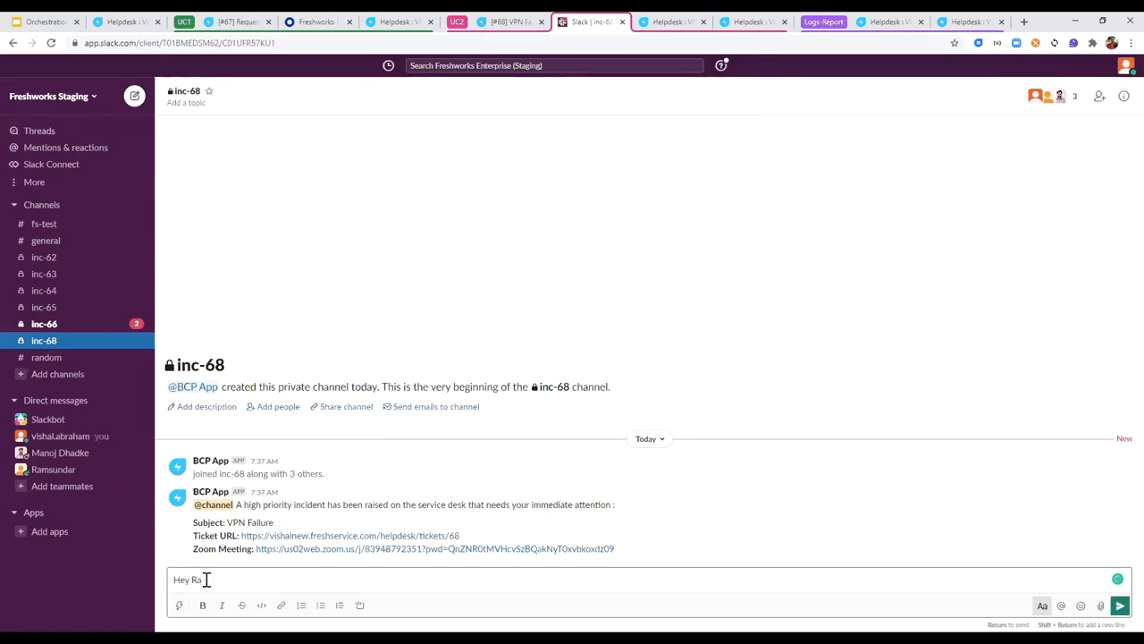
text(m it looks like our VPN is down)
key(Return)
text(did w)
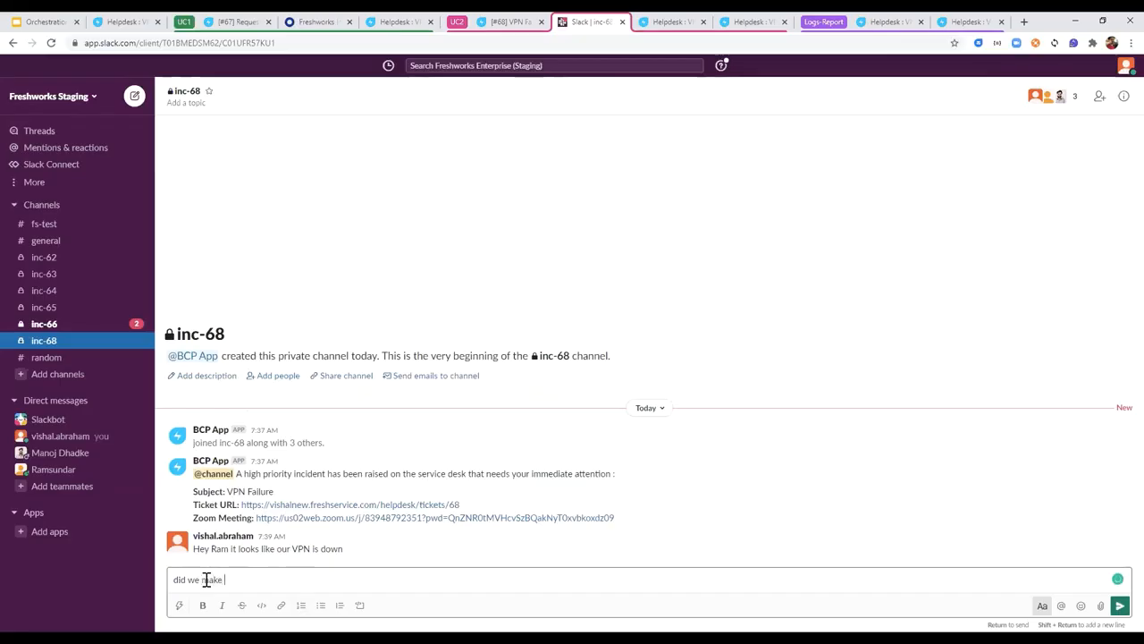
text(e make any changes)
key(Return)
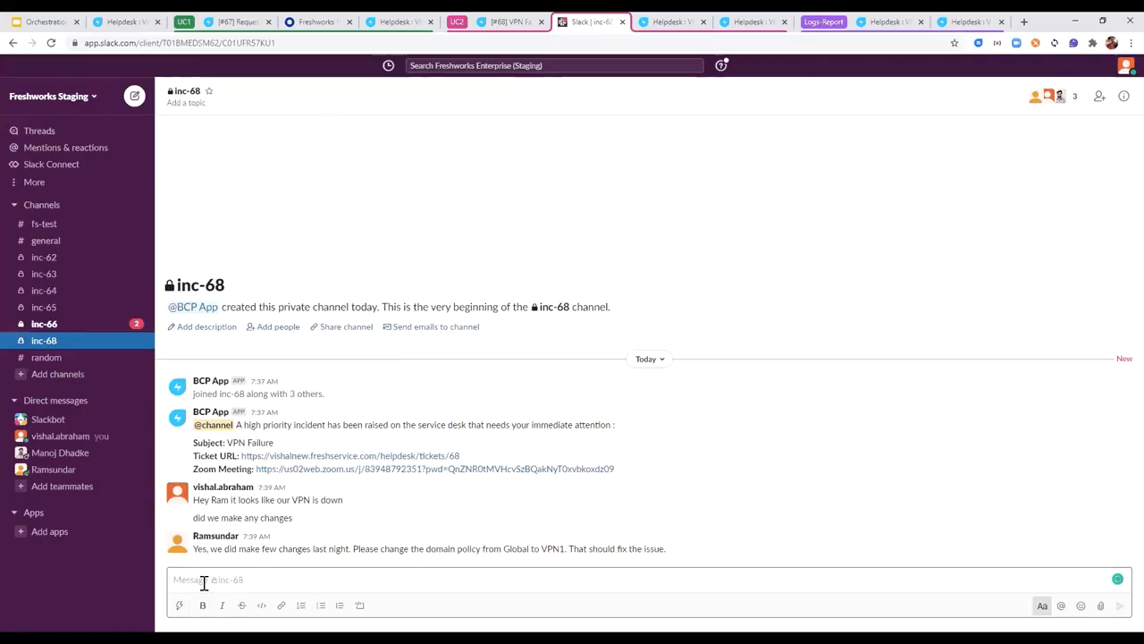
Reply to the suggested domain policy fix in the channel with "Great, that's working!".
text(Great. That's working!)
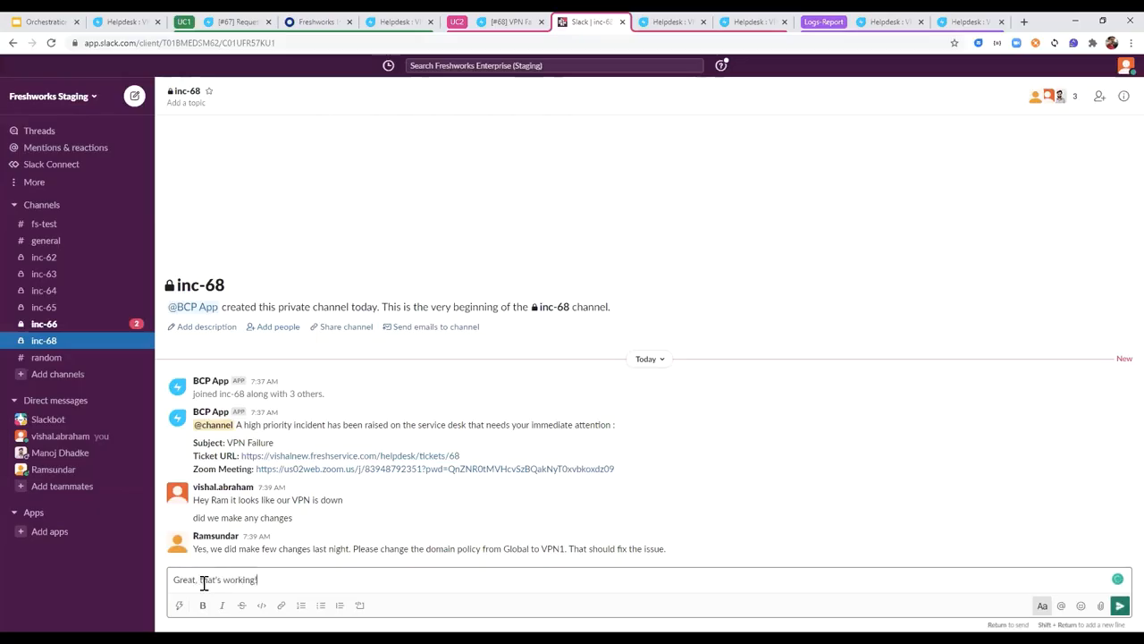
key(Return)
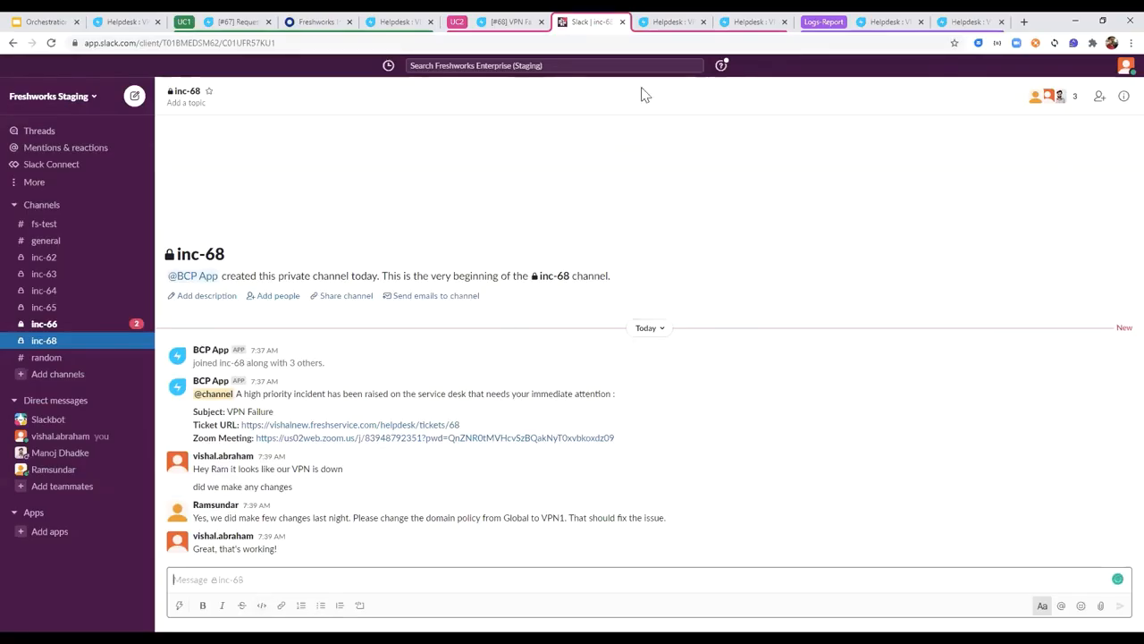
Return to the VPN Failure ticket in Freshservice, set its status to Resolved, and save the update.
click(503, 25)
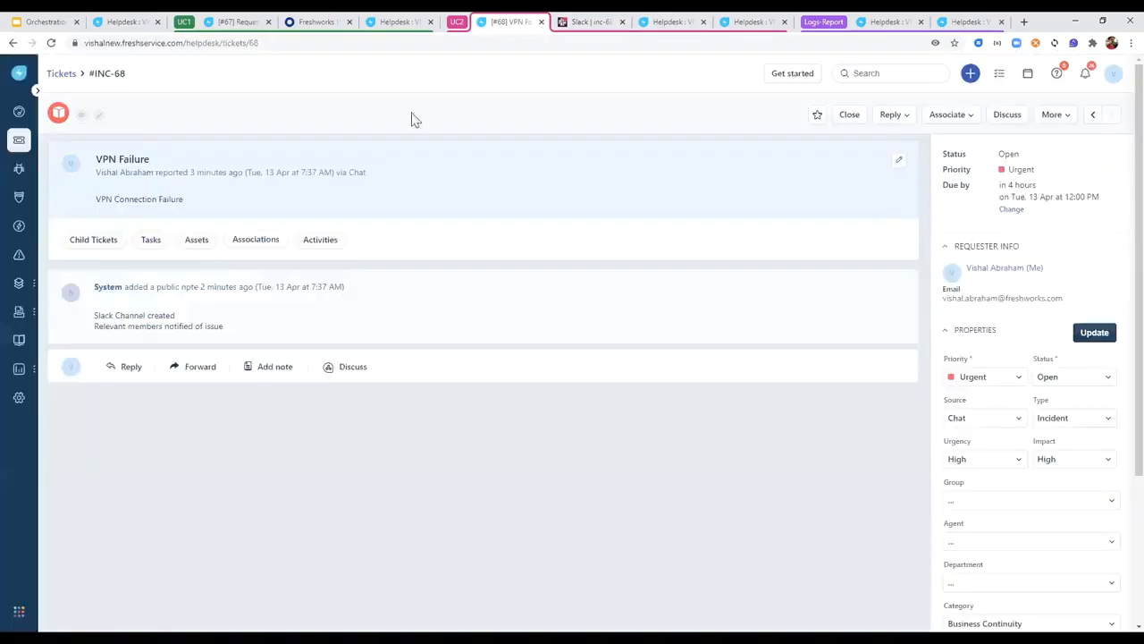
click(1078, 379)
click(1062, 448)
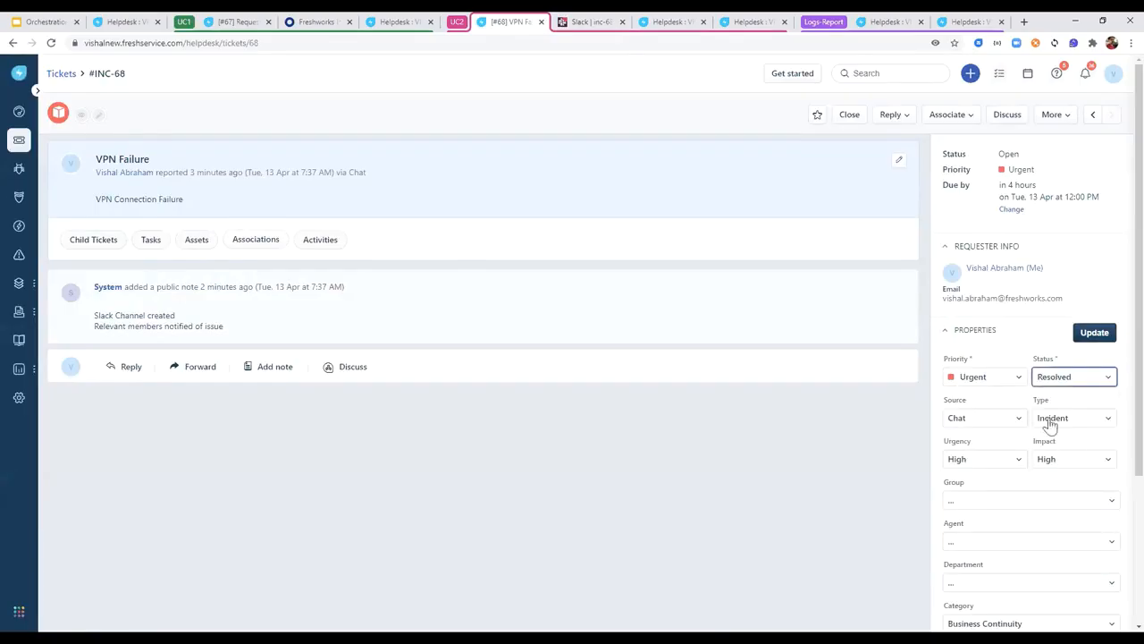
click(1098, 335)
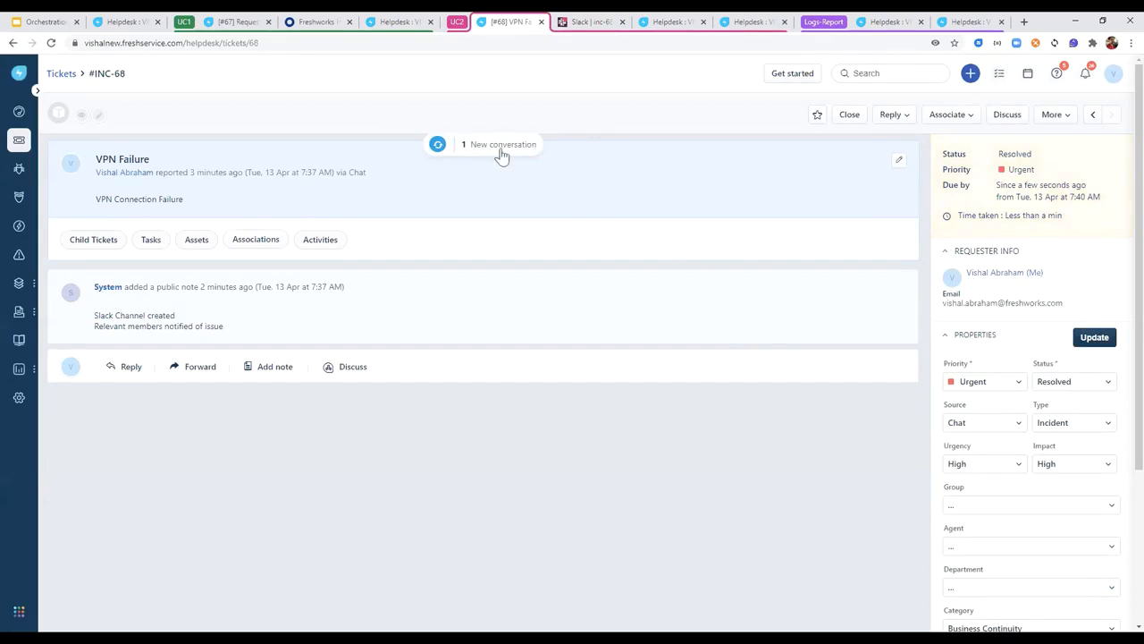
Load the ticket's new conversation, view the attached inc-68 HTML chat history, and return to the ticket.
click(437, 146)
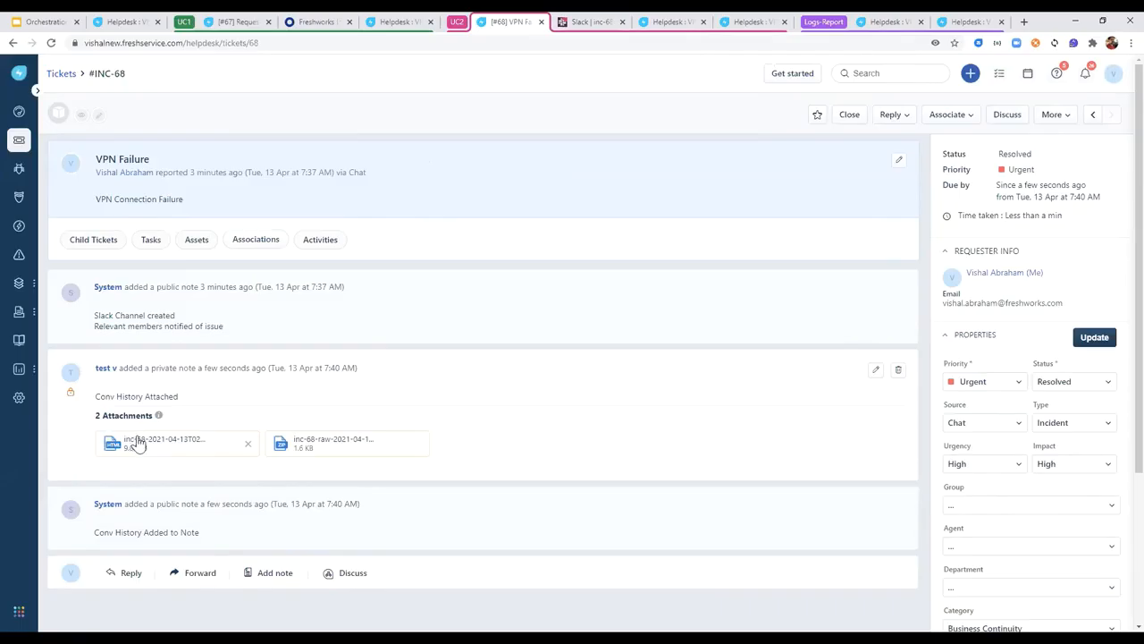
click(141, 445)
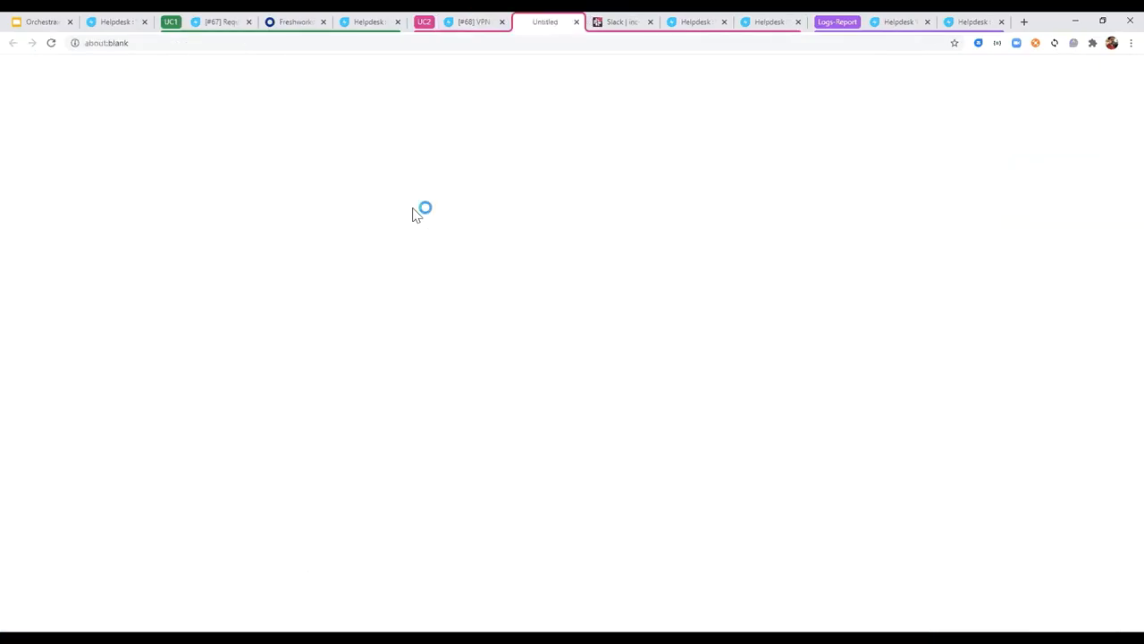
click(89, 615)
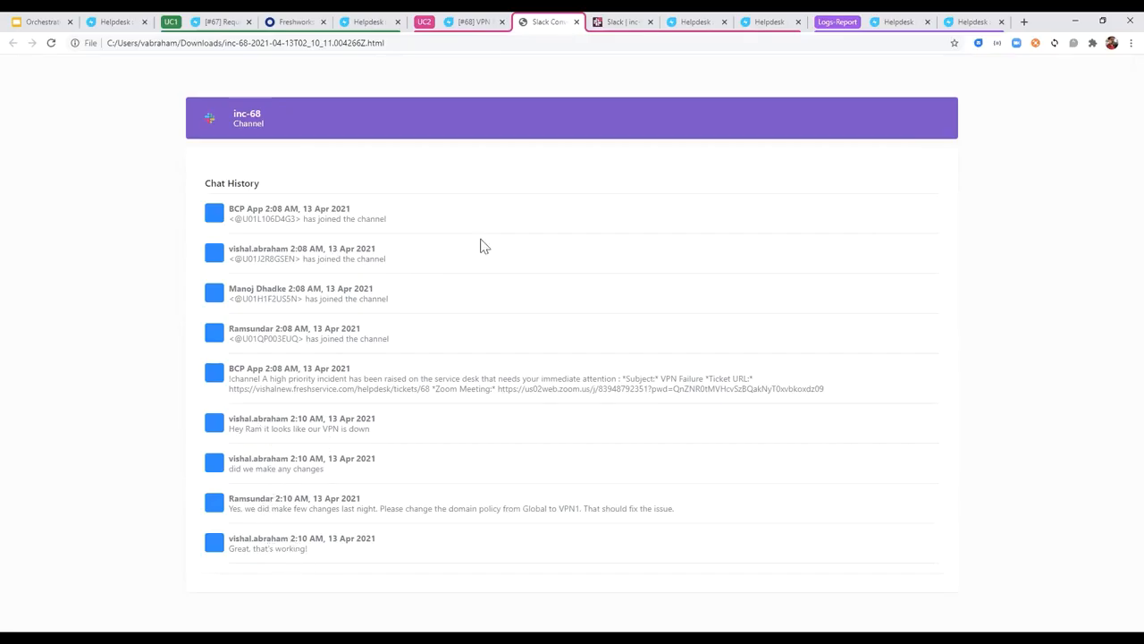
click(462, 22)
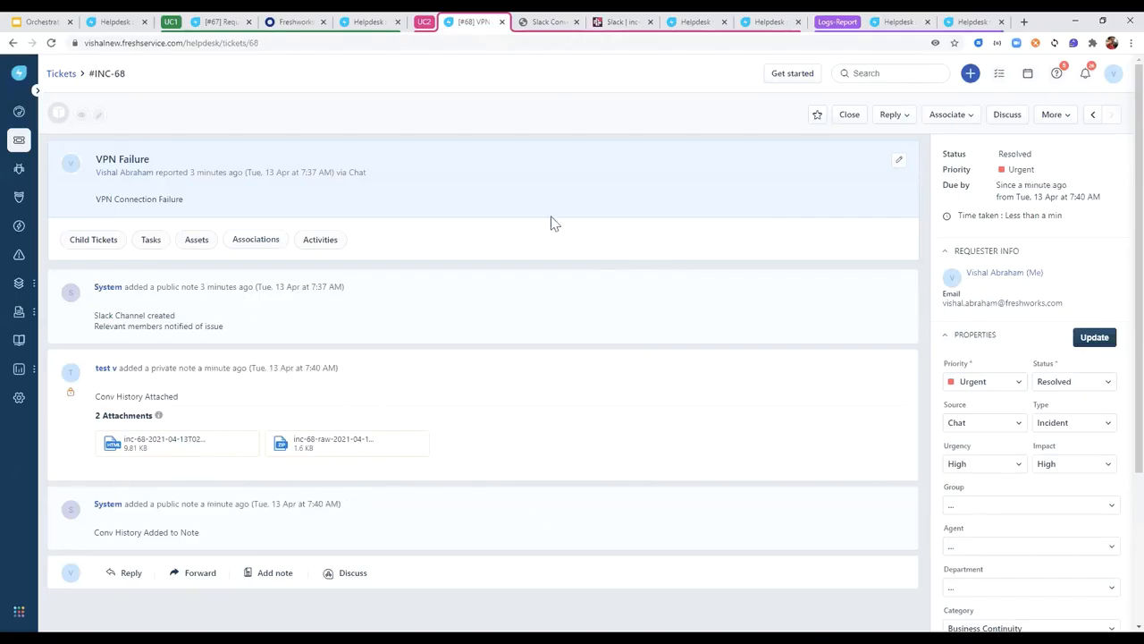
Switch to the Major Incident workflow that creates a Slack channel with a Zoom link, and open its Create channel action.
click(706, 22)
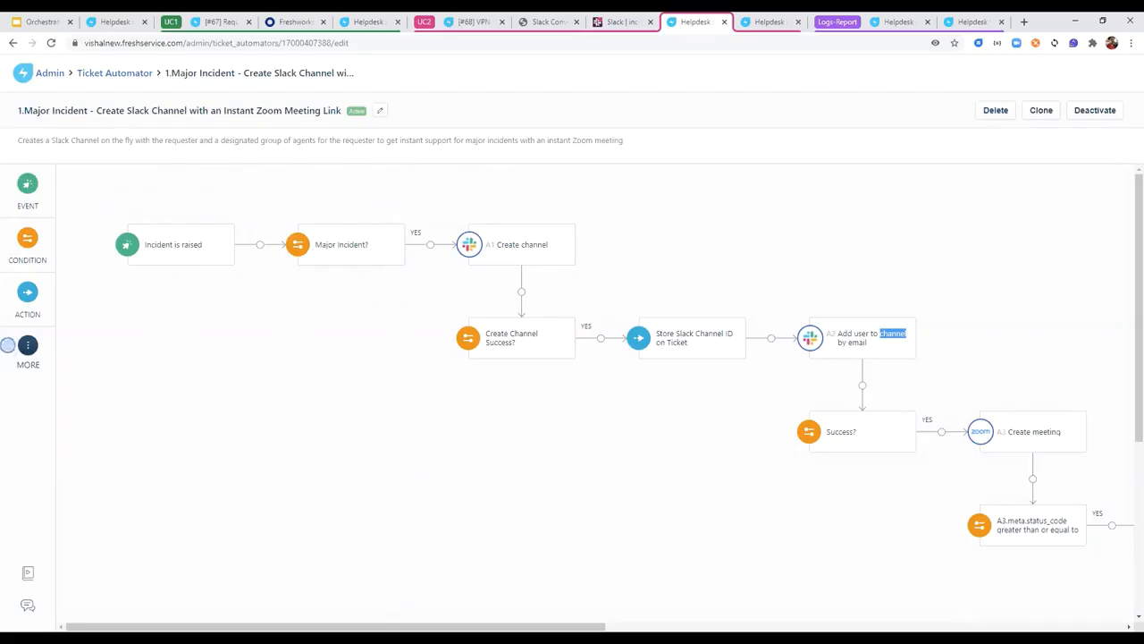
mouse_move(407, 626)
mouse_down()
mouse_move(453, 626)
mouse_move(407, 627)
mouse_up()
double_click(518, 245)
click(517, 247)
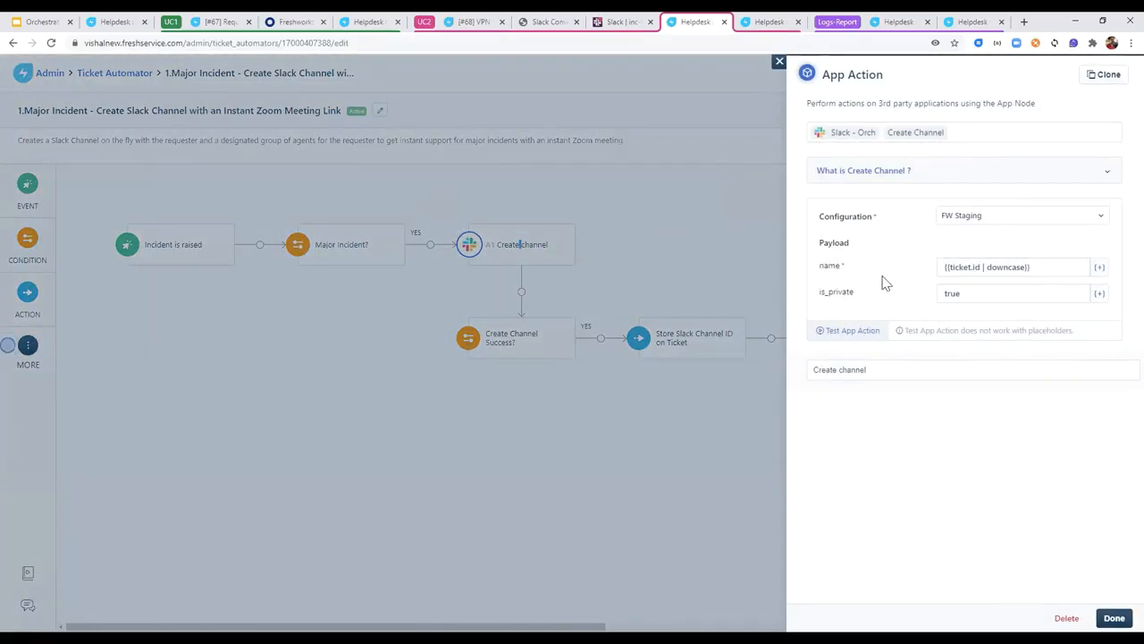
Examine the name and is_private payload fields of the Create channel action, including the downcase filter, and close the action.
click(958, 300)
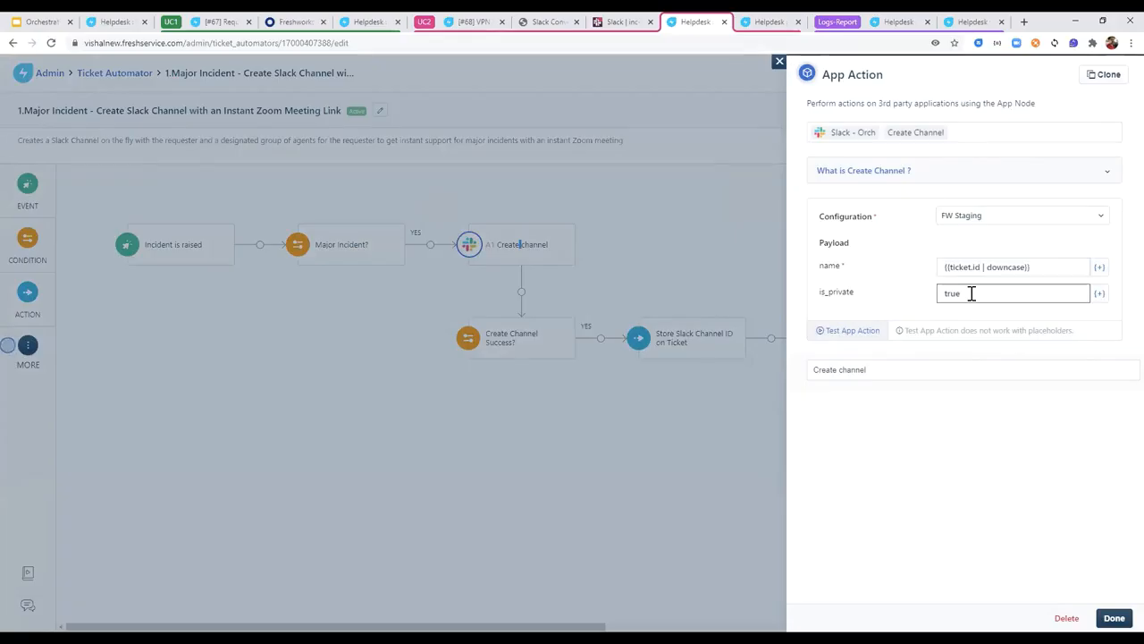
click(865, 279)
click(987, 273)
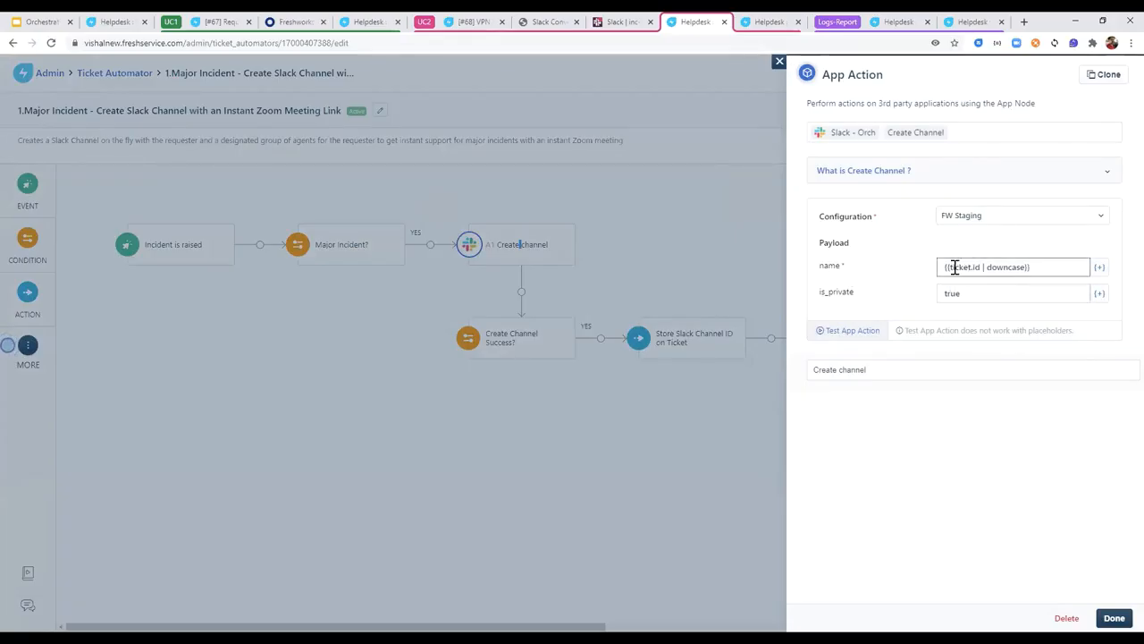
click(840, 263)
click(990, 269)
double_click(1021, 266)
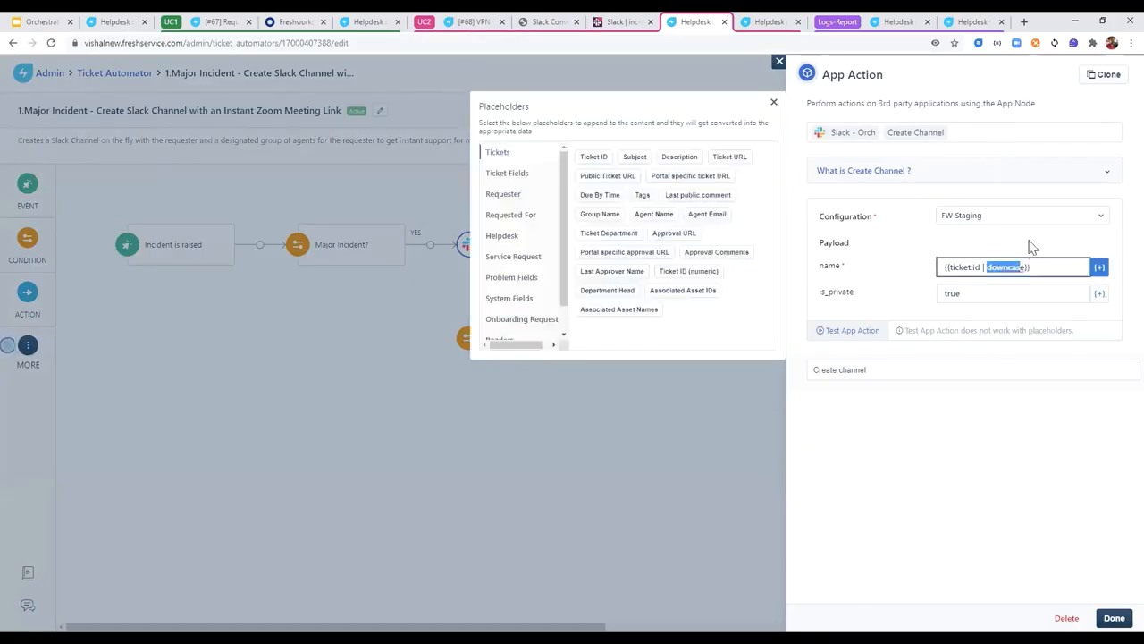
click(1032, 248)
click(972, 268)
click(961, 288)
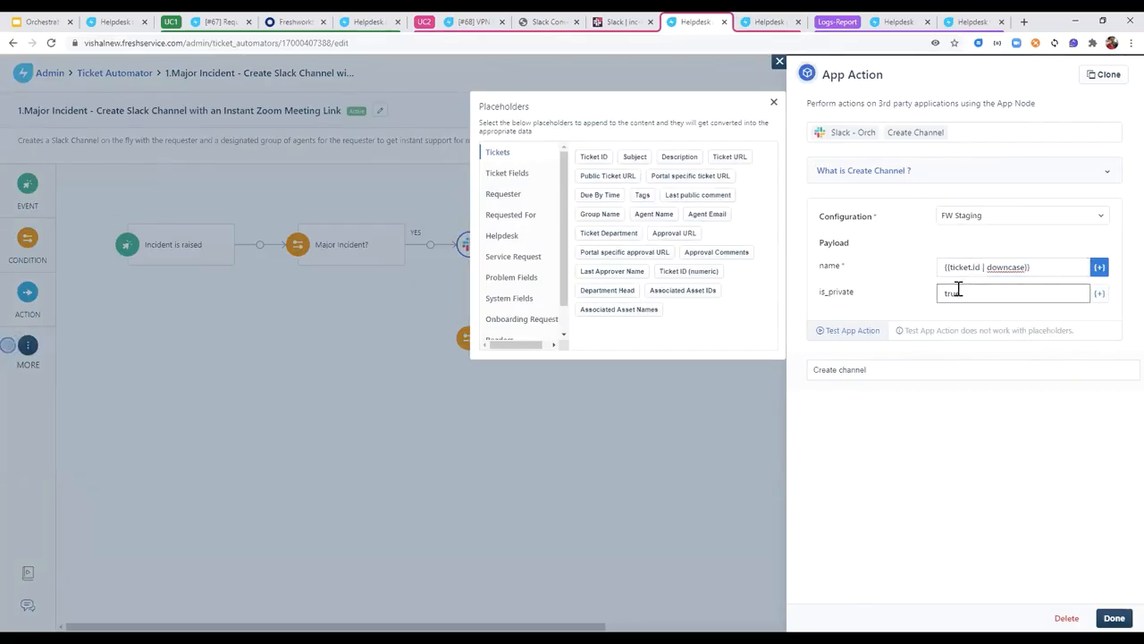
click(952, 275)
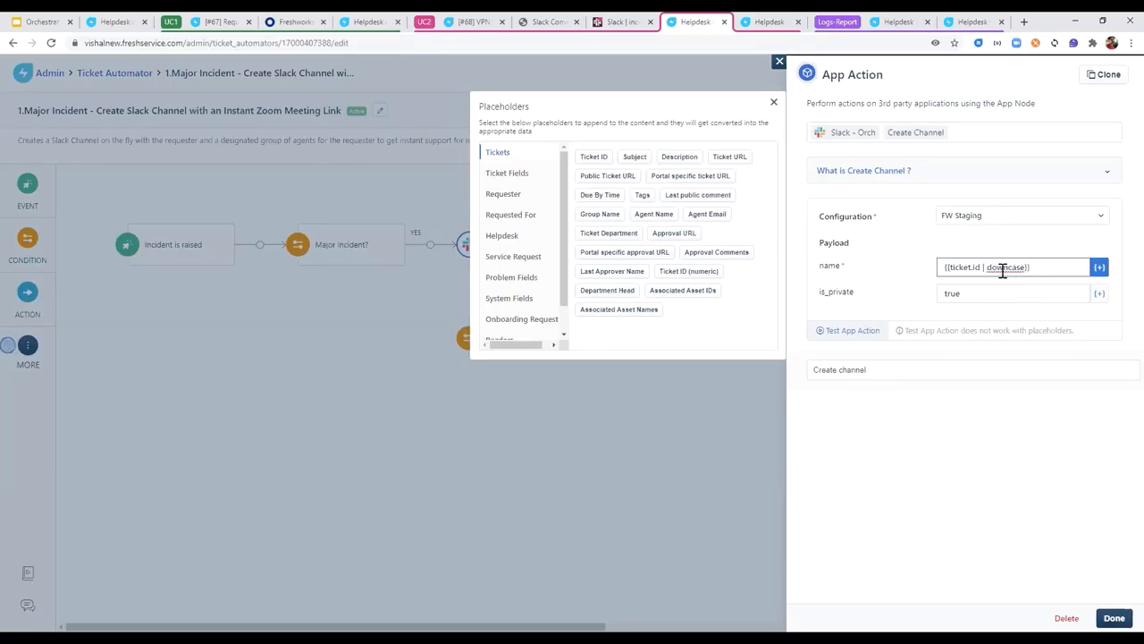
click(779, 62)
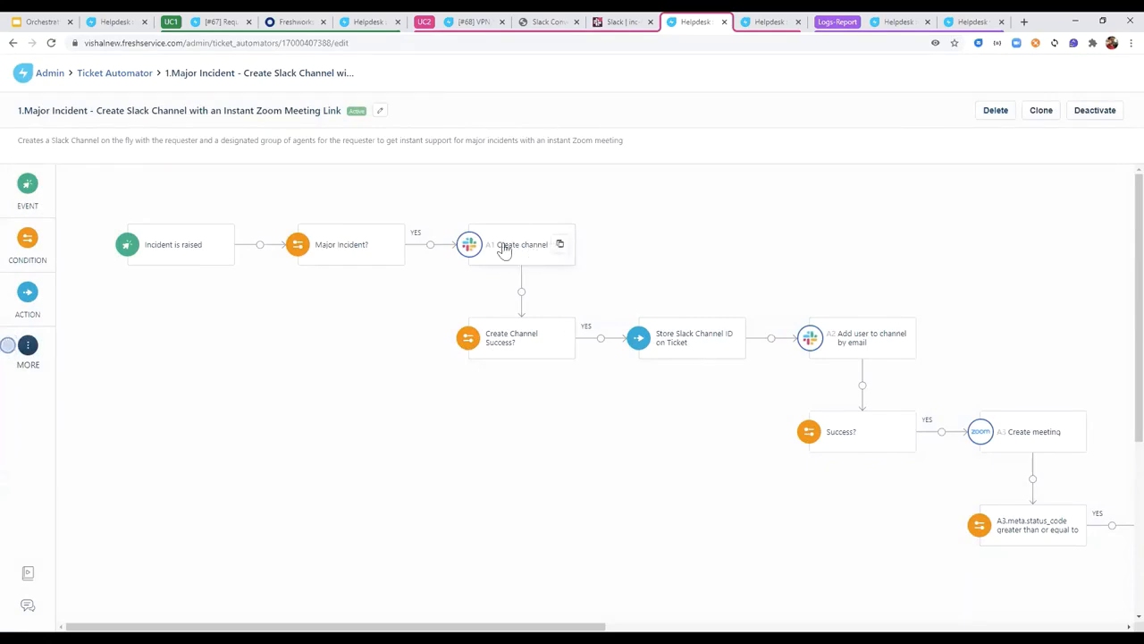
Inspect the Store Slack Channel ID on Ticket action, picking the id output of A1 - Create Channel as its value, and close it.
double_click(682, 346)
click(685, 341)
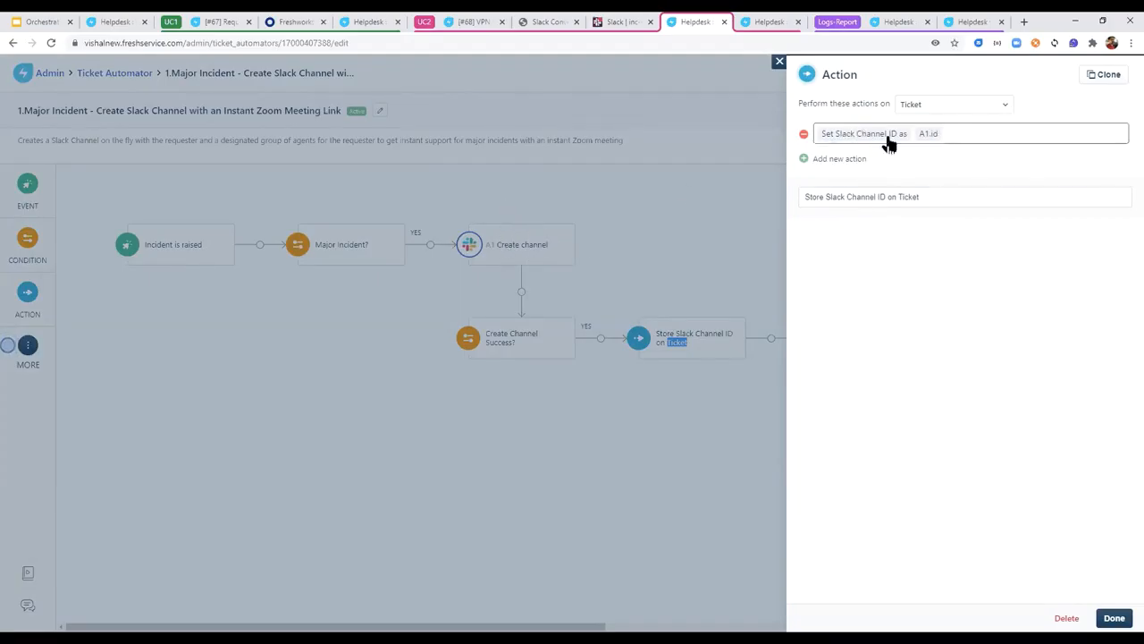
click(934, 136)
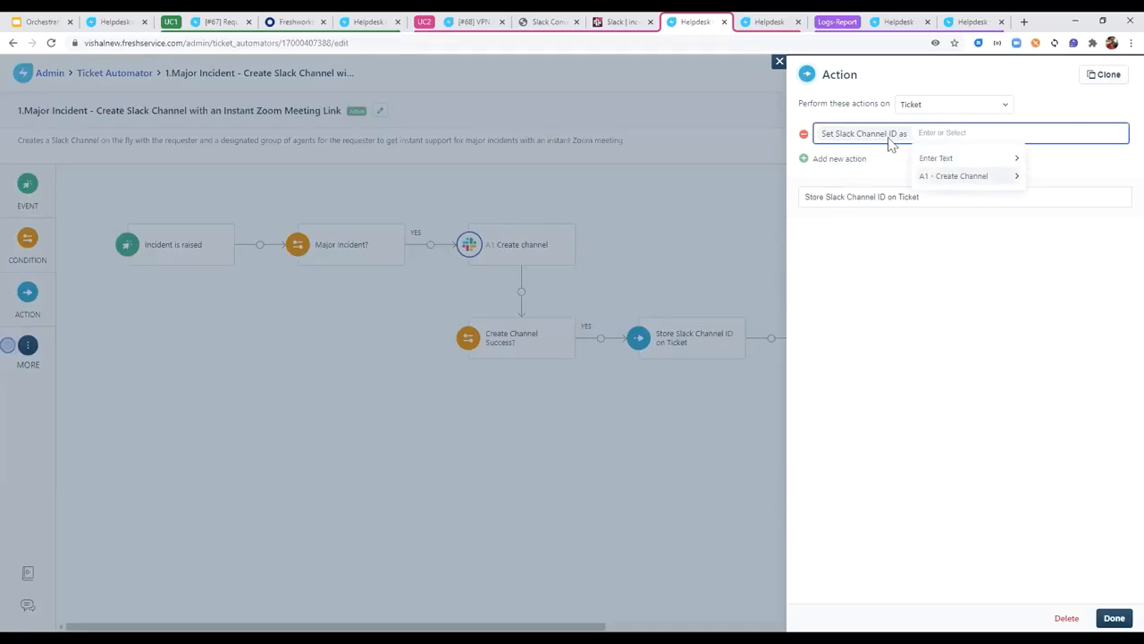
click(988, 178)
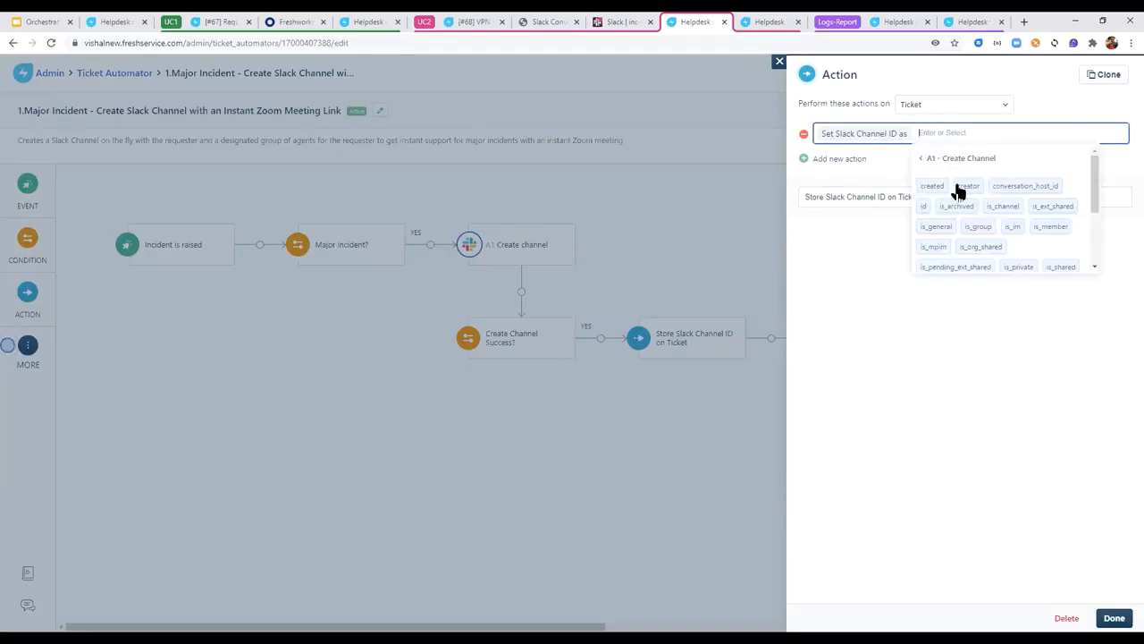
click(924, 207)
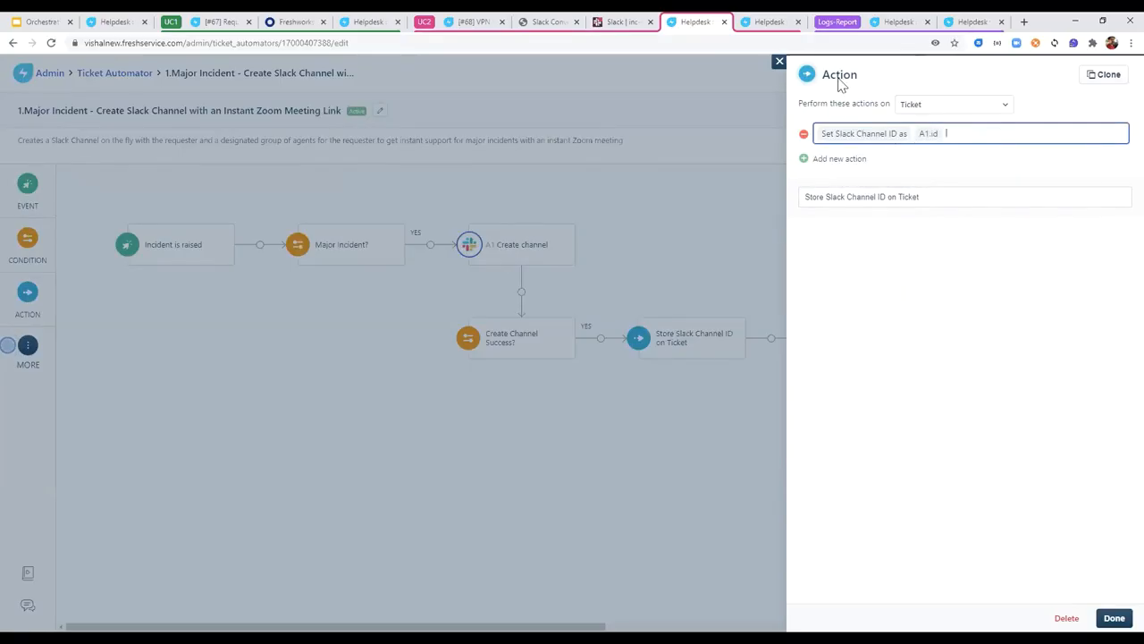
click(780, 61)
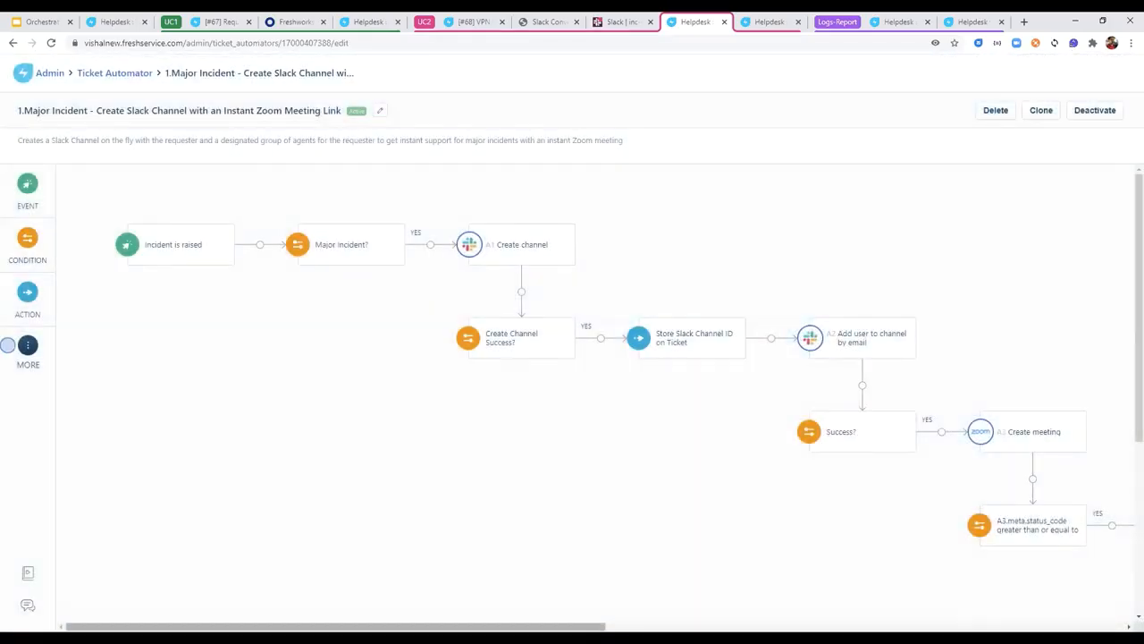
Review the channel and emails payload of the Add user to channel by email action, and close the action.
scroll(569, 326, right, 2)
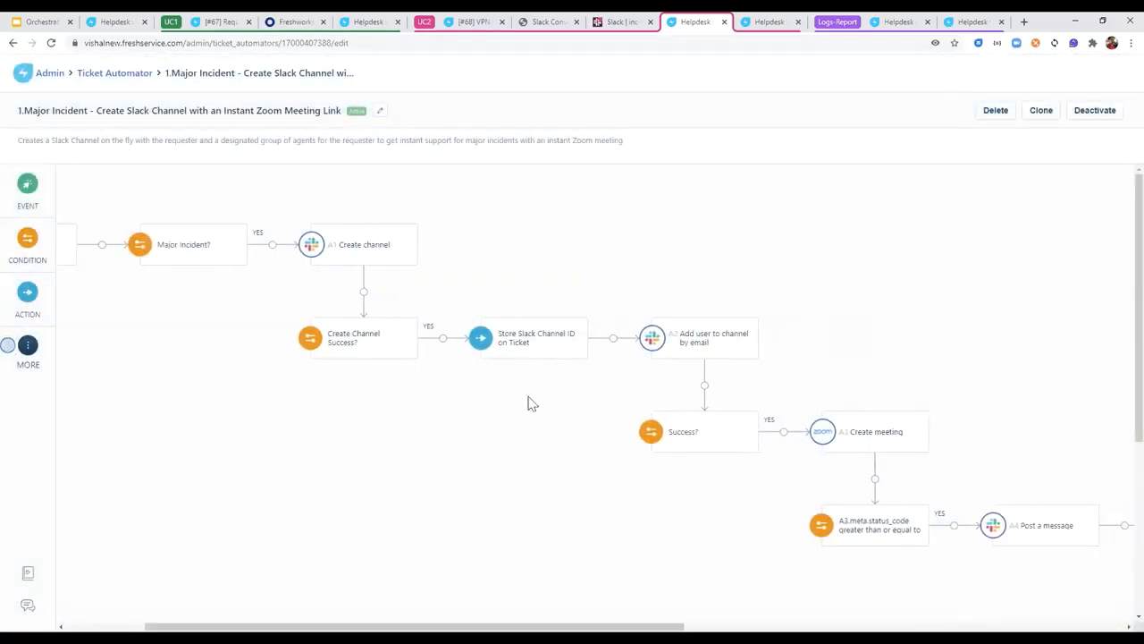
scroll(438, 238, right, 2)
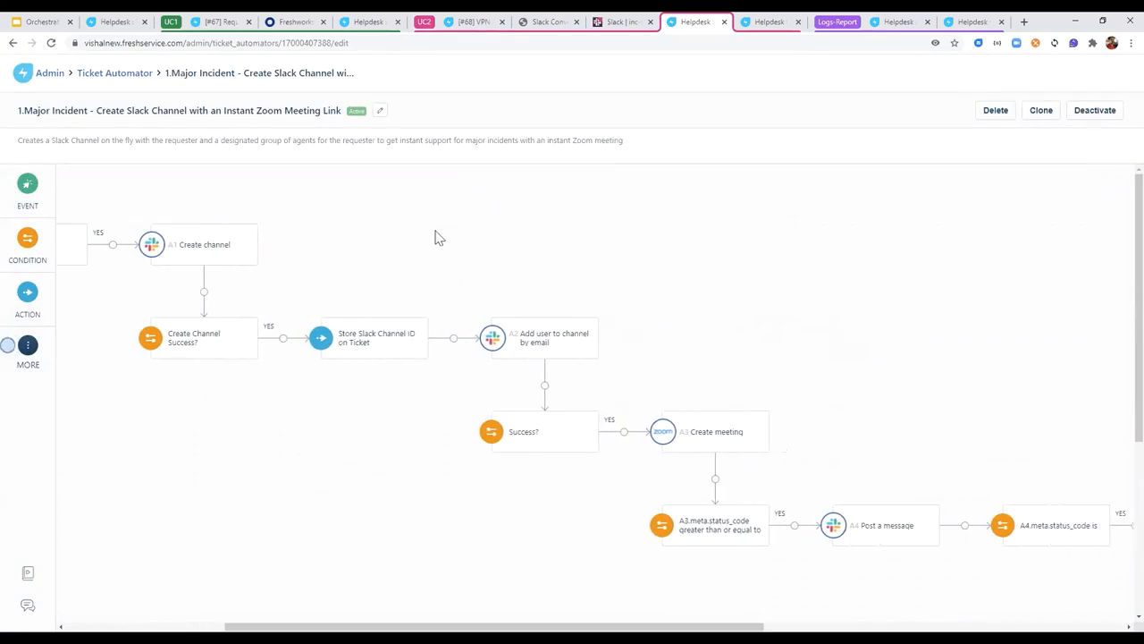
double_click(542, 338)
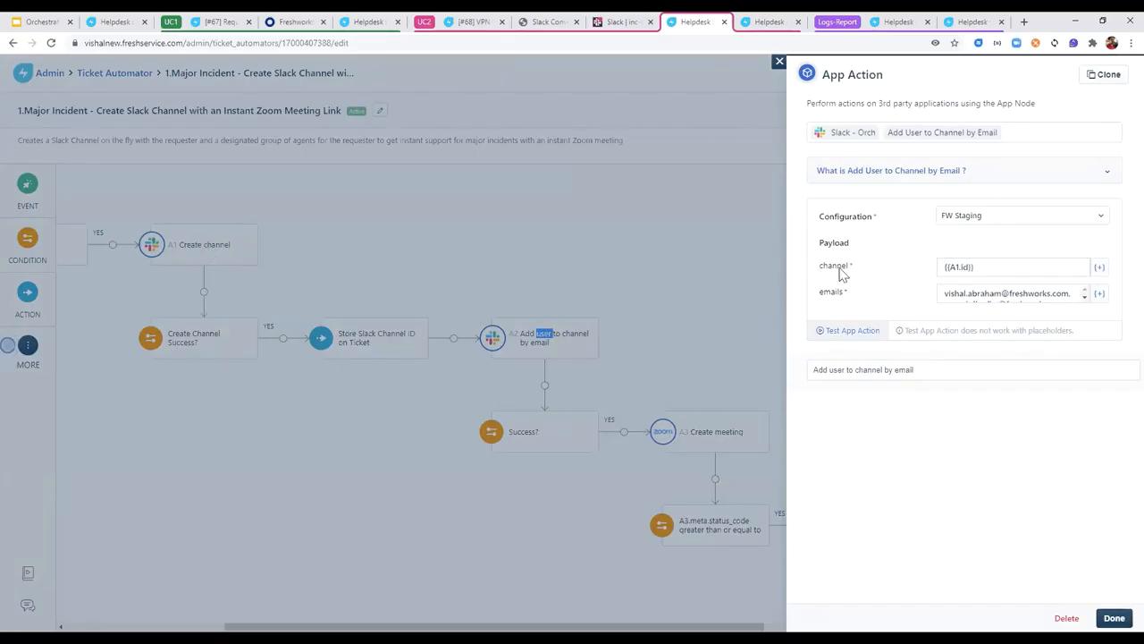
scroll(1027, 296, down, 1)
scroll(1027, 296, up, 1)
scroll(1003, 290, down, 1)
scroll(1003, 289, up, 1)
scroll(999, 292, down, 1)
scroll(999, 292, up, 1)
click(958, 292)
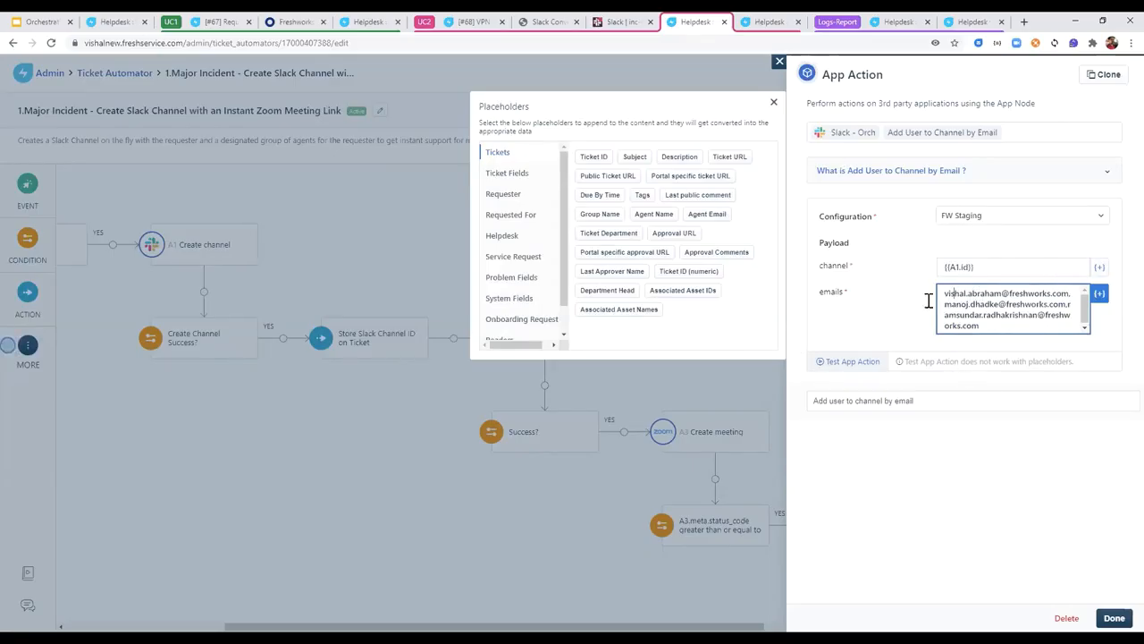
click(774, 100)
click(774, 100)
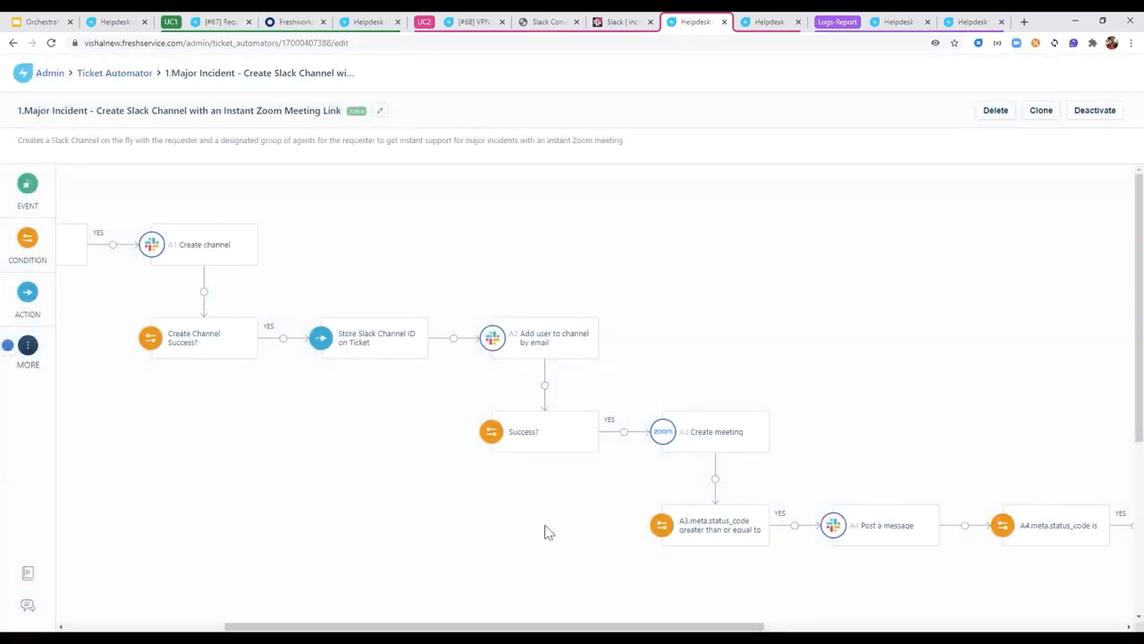
Open the Zoom Create meeting action, expand its description, and look over its payload fields.
drag(512, 627, 584, 627)
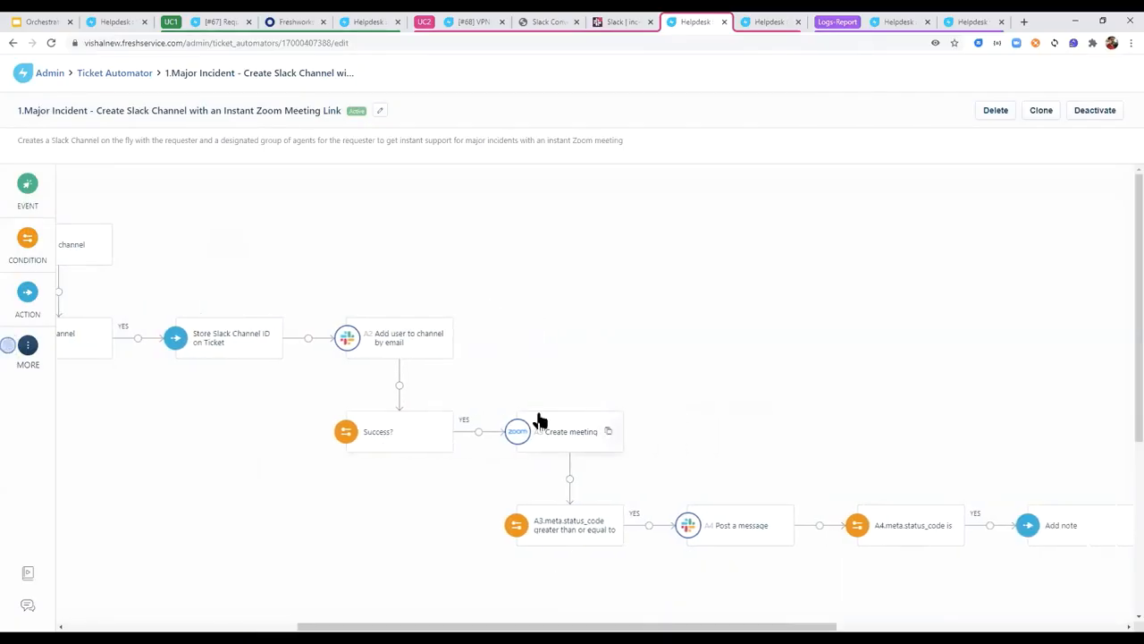
click(568, 436)
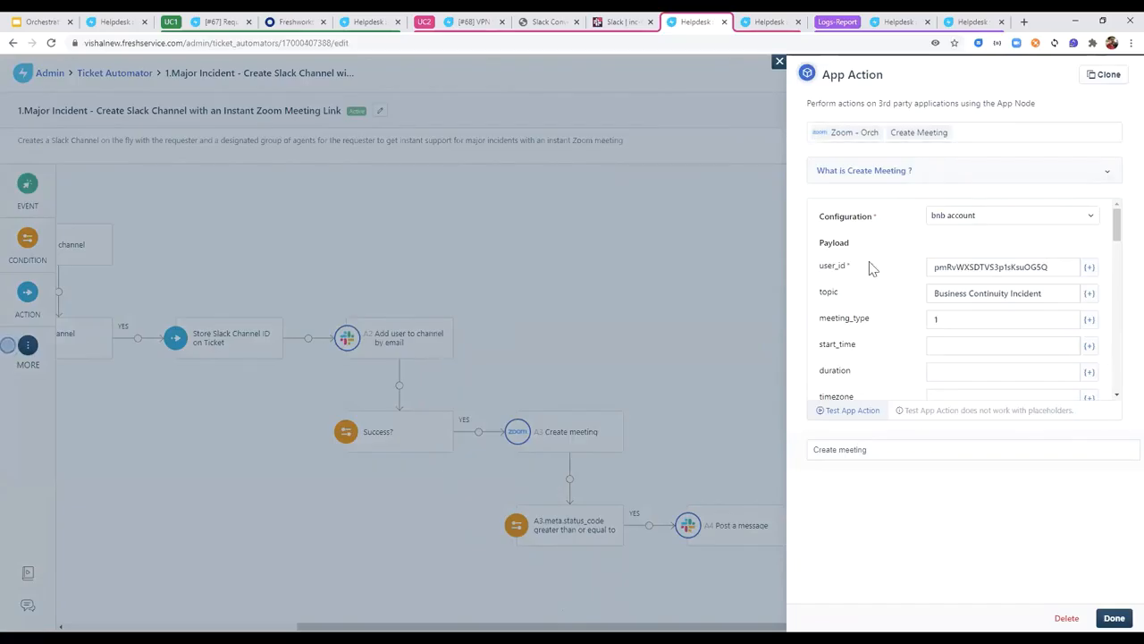
click(1006, 178)
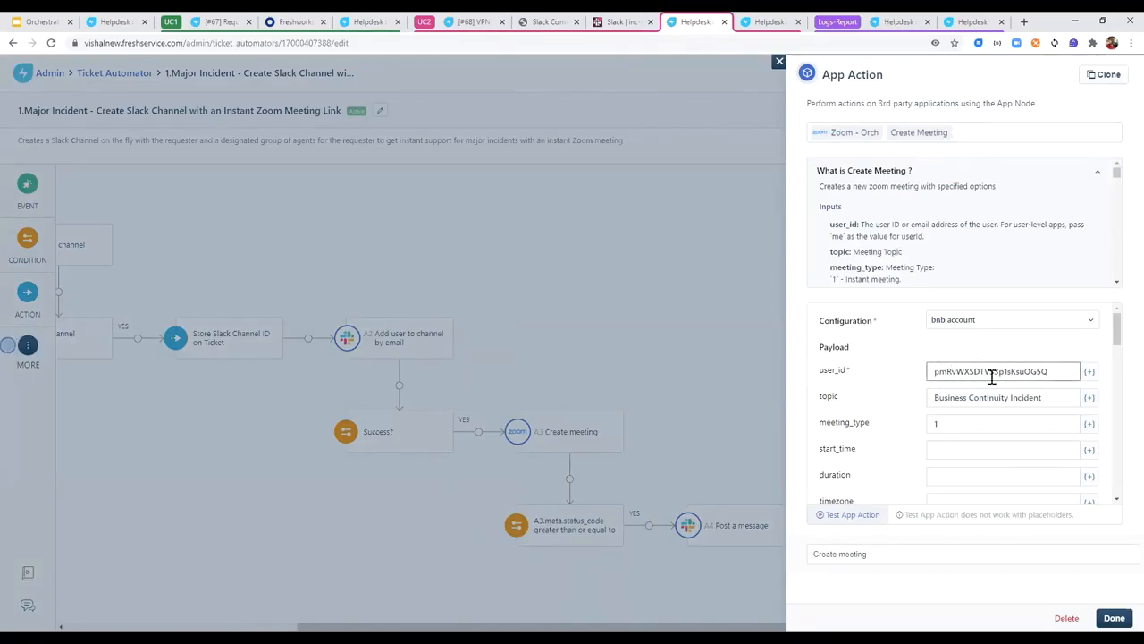
scroll(840, 348, down, 3)
scroll(871, 352, up, 3)
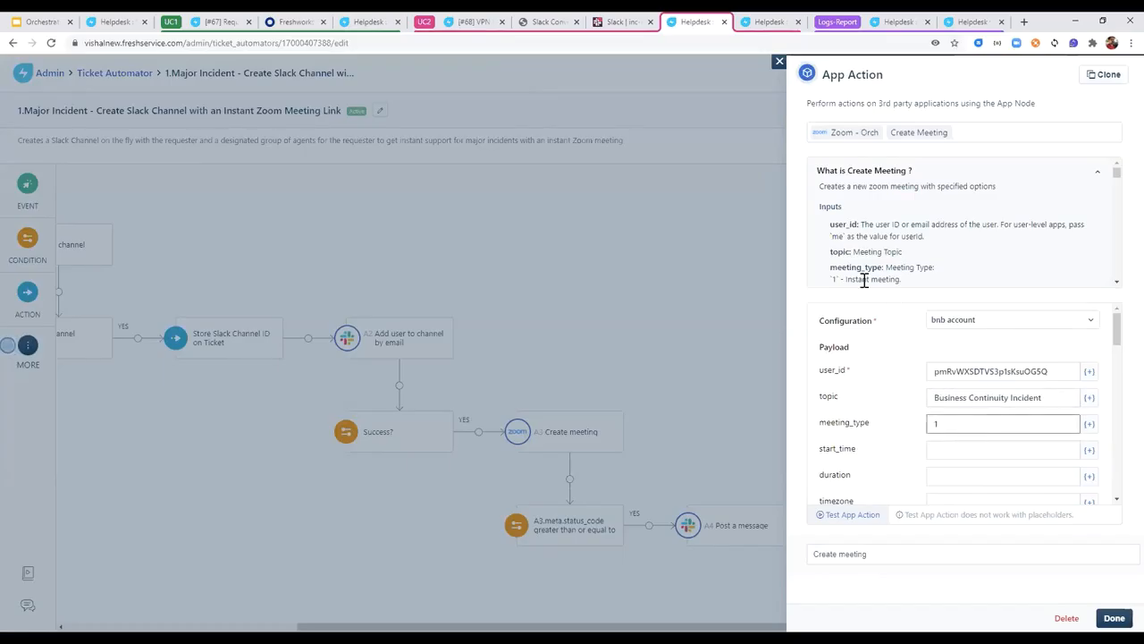
Read through the Create Meeting input descriptions, including the meeting_type, recurrence and registration options.
scroll(872, 242, down, 1)
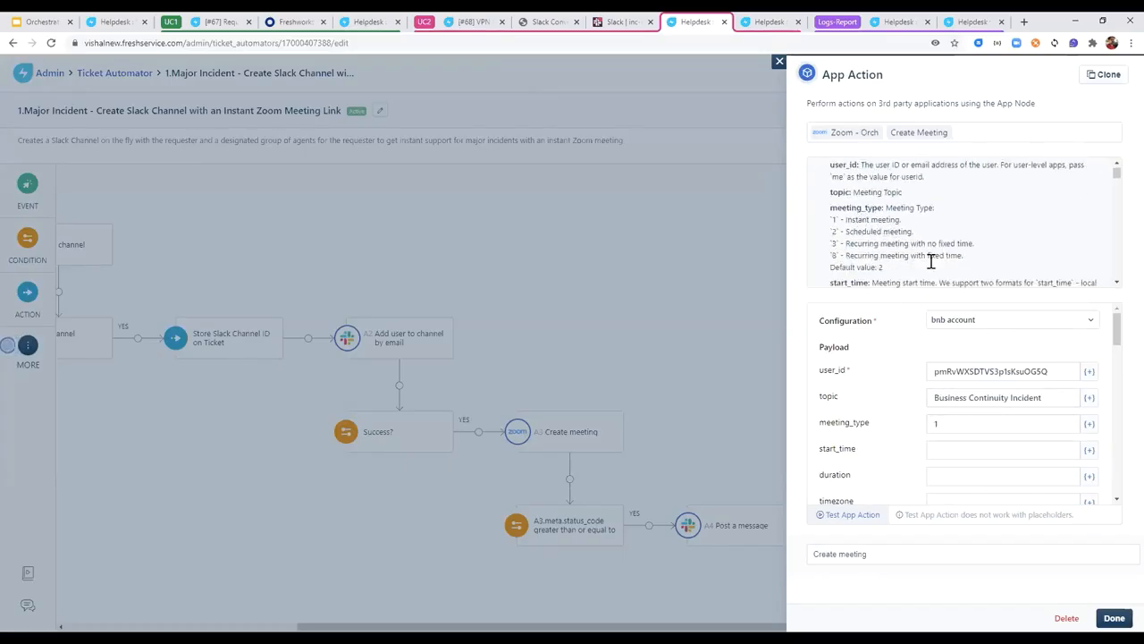
scroll(932, 427, down, 1)
scroll(868, 396, up, 1)
scroll(900, 243, down, 1)
scroll(901, 248, up, 2)
scroll(901, 251, down, 6)
scroll(892, 241, down, 8)
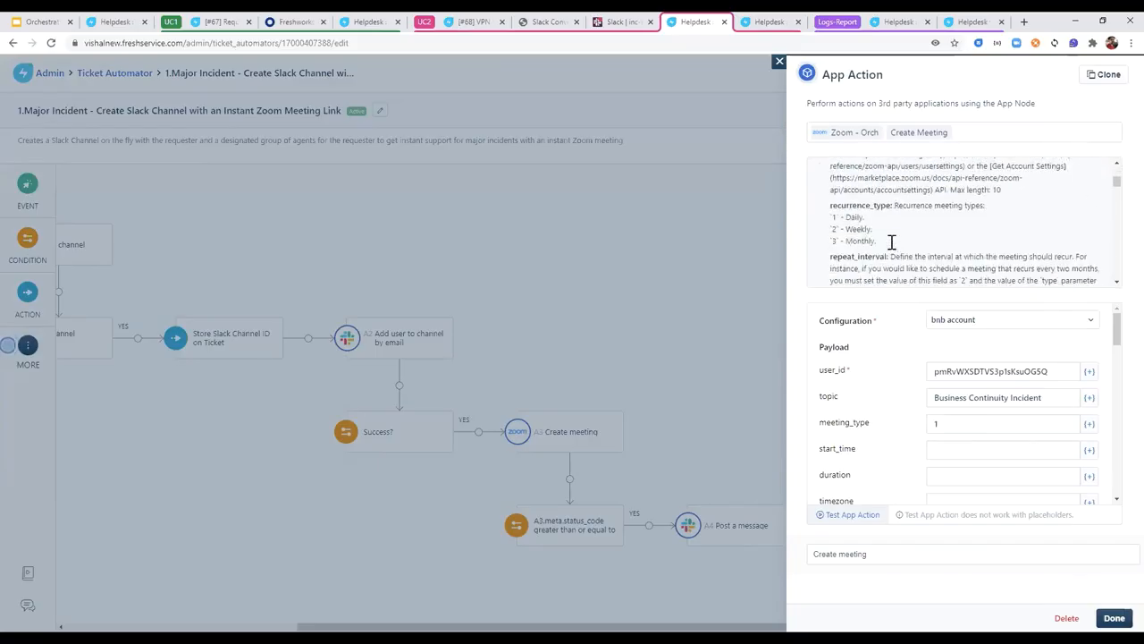
scroll(936, 226, down, 8)
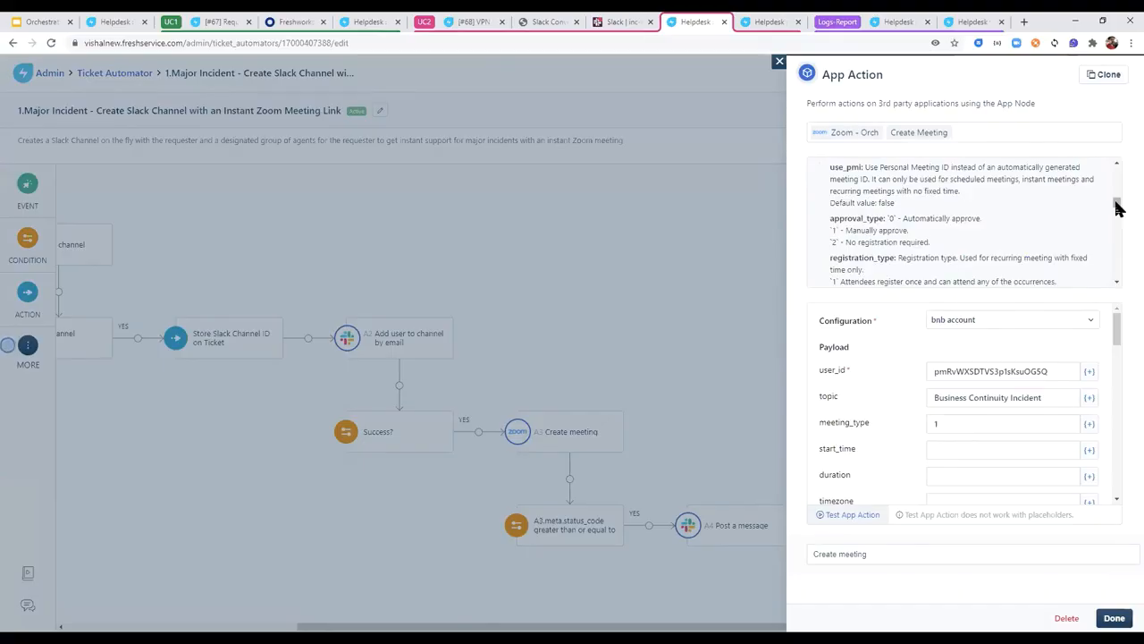
Read through the output descriptions of the Zoom Create Meeting action, including start_url and join_url, and close the action.
mouse_move(1117, 205)
mouse_down()
mouse_move(1117, 223)
mouse_move(1117, 212)
mouse_up()
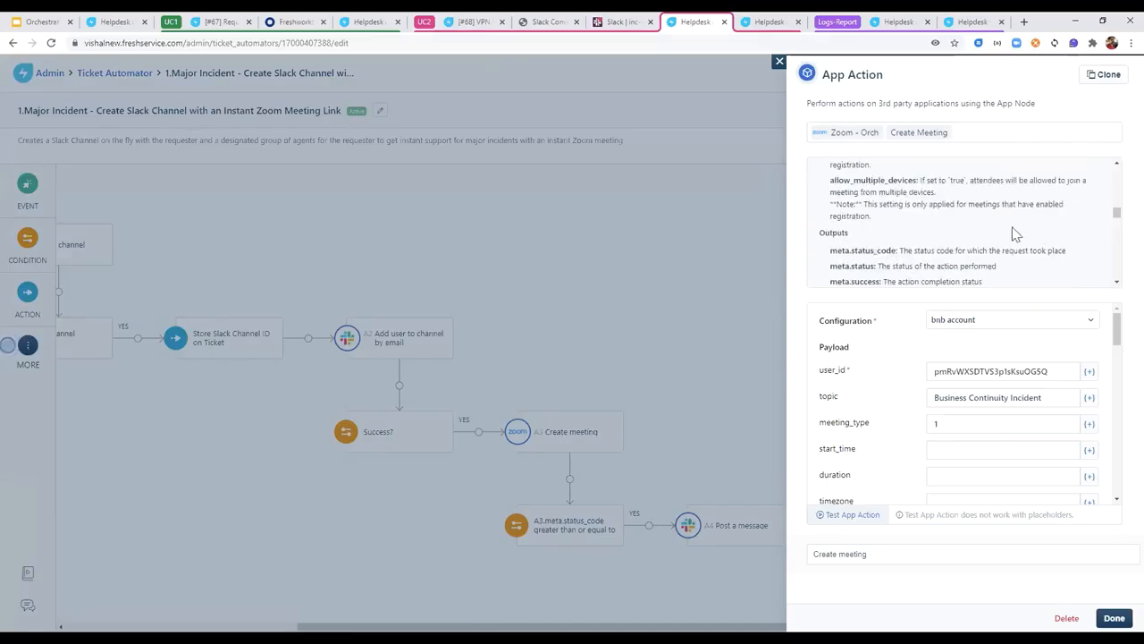
scroll(993, 223, down, 3)
scroll(945, 214, down, 5)
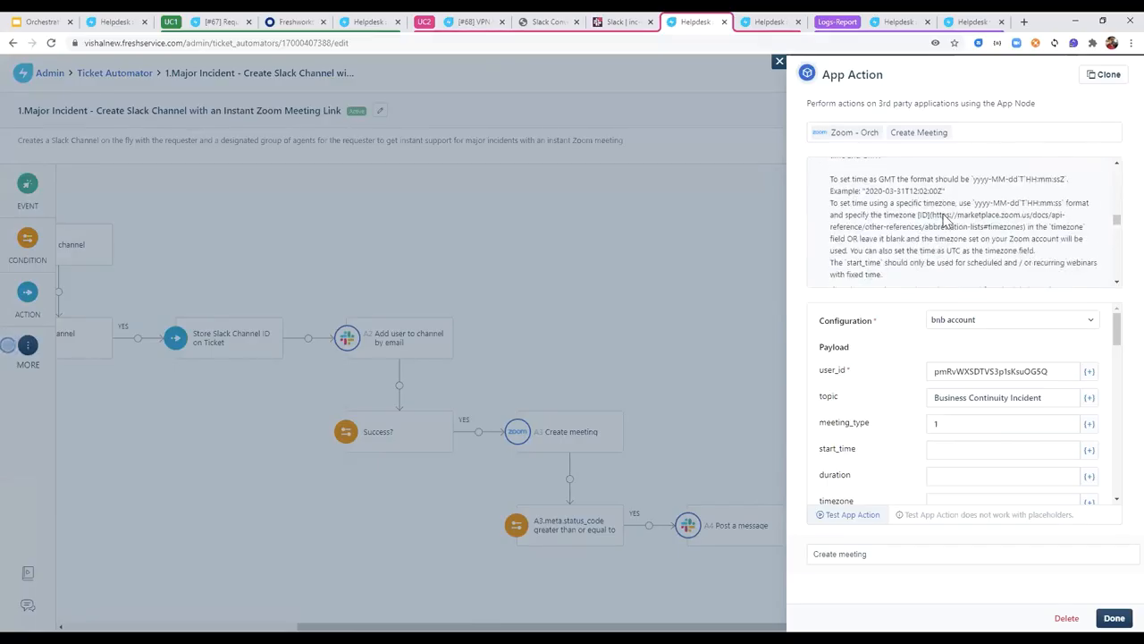
scroll(945, 215, down, 6)
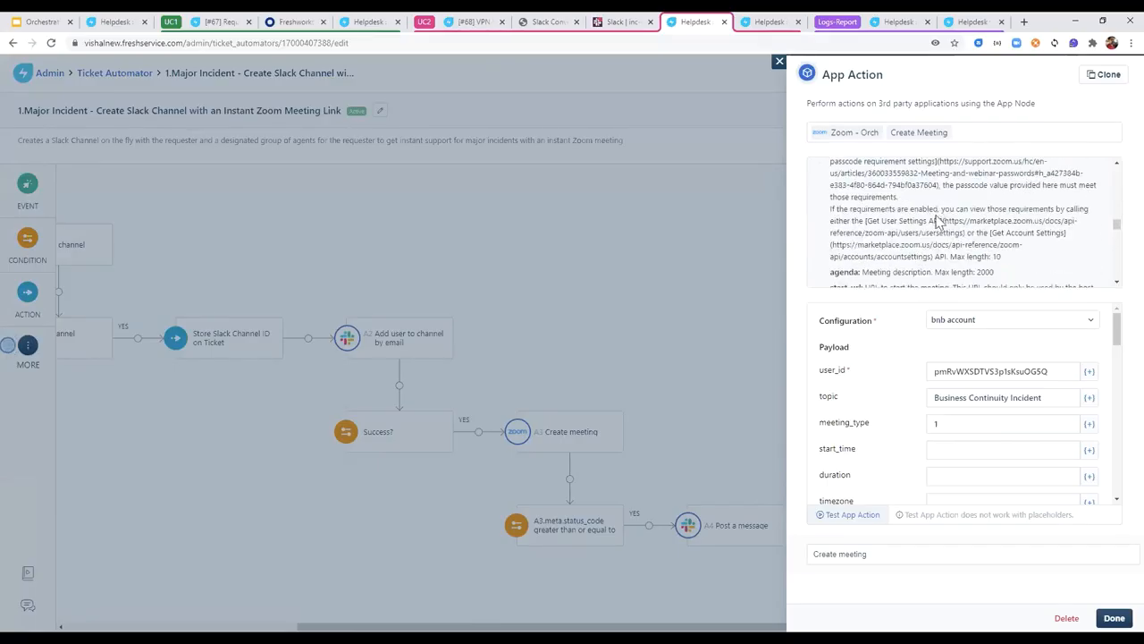
scroll(936, 215, up, 3)
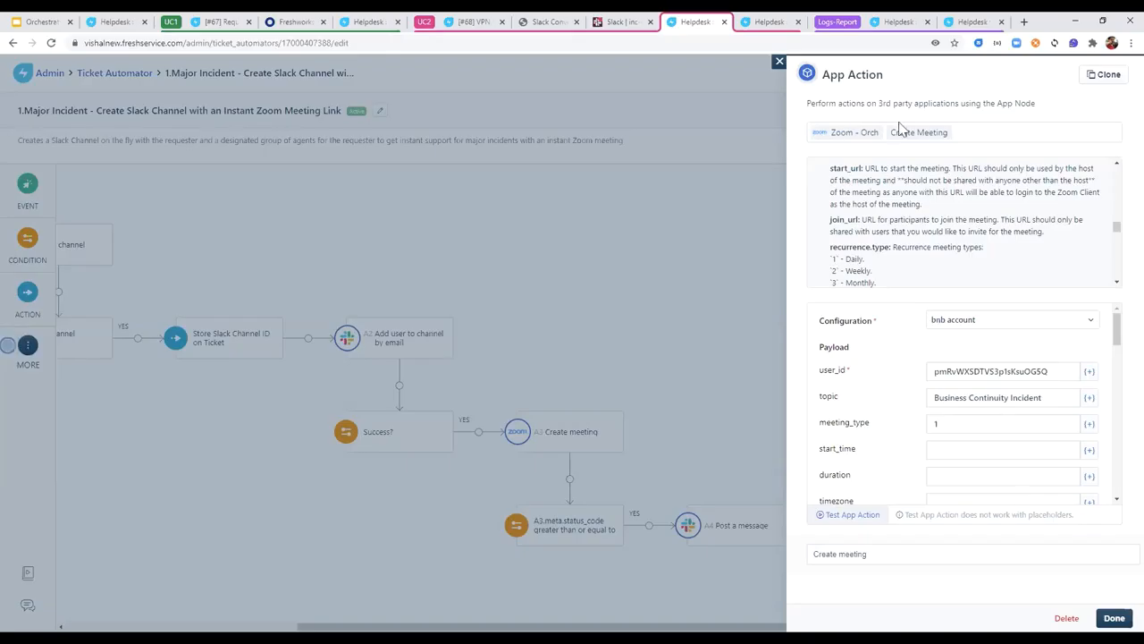
click(780, 62)
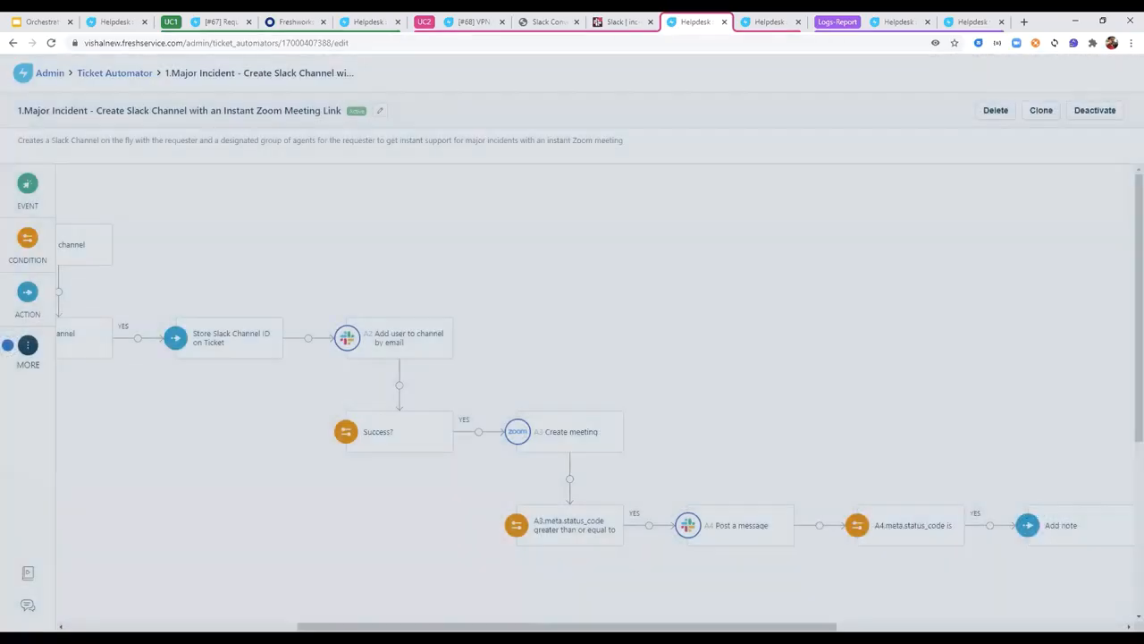
Open the Slack Post a message action, review its channel value and the full message text with its placeholders, and close it.
scroll(427, 431, right, 1)
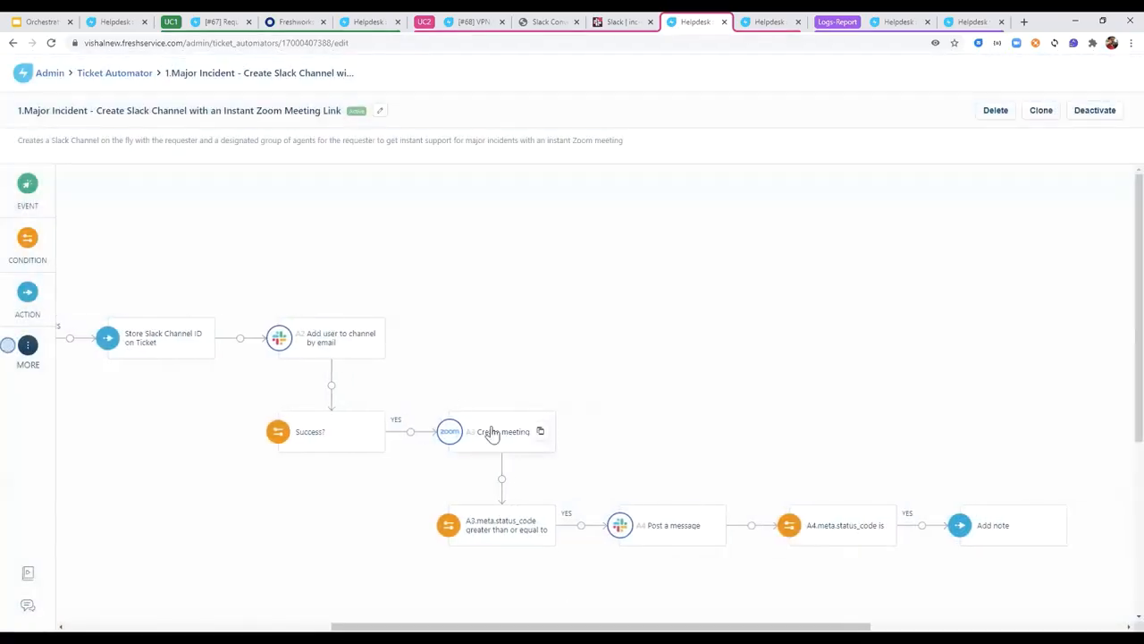
click(657, 528)
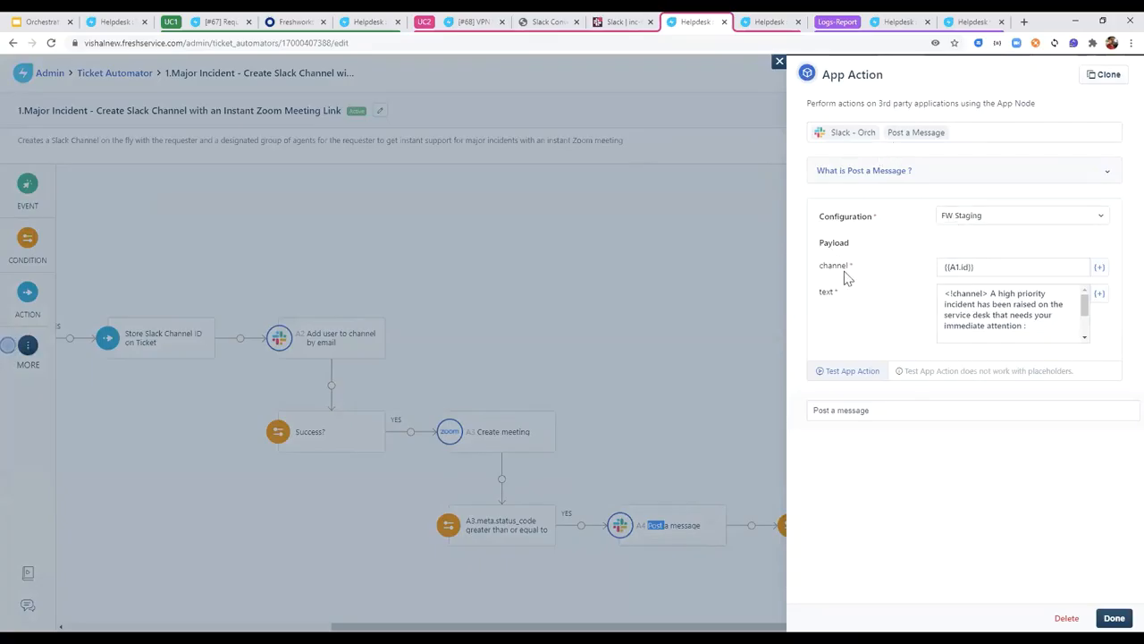
click(980, 272)
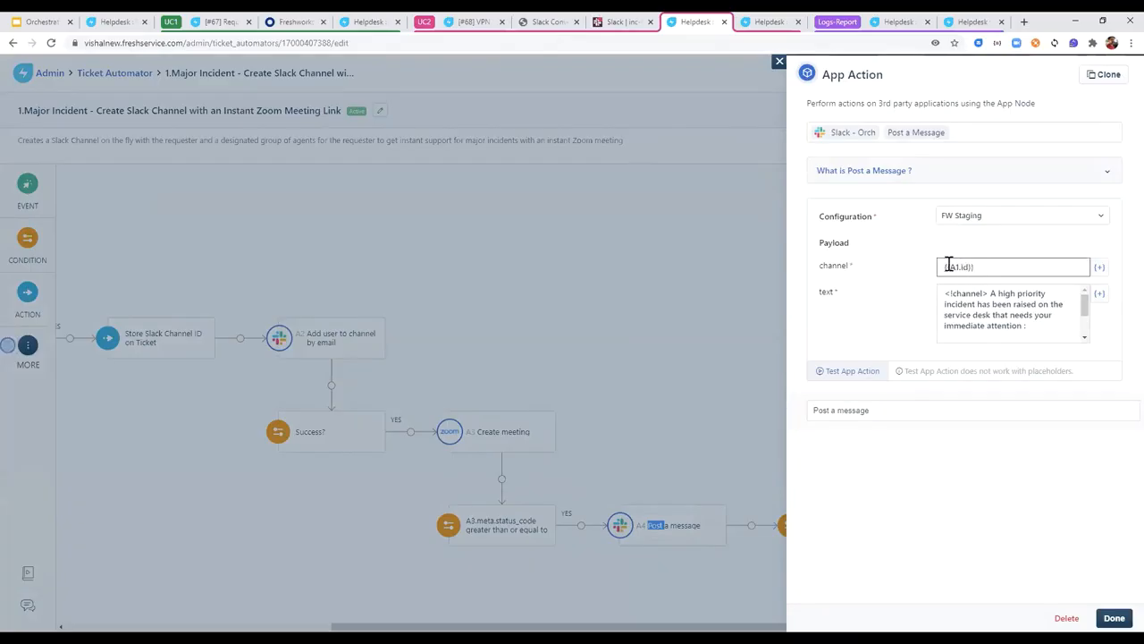
click(1010, 304)
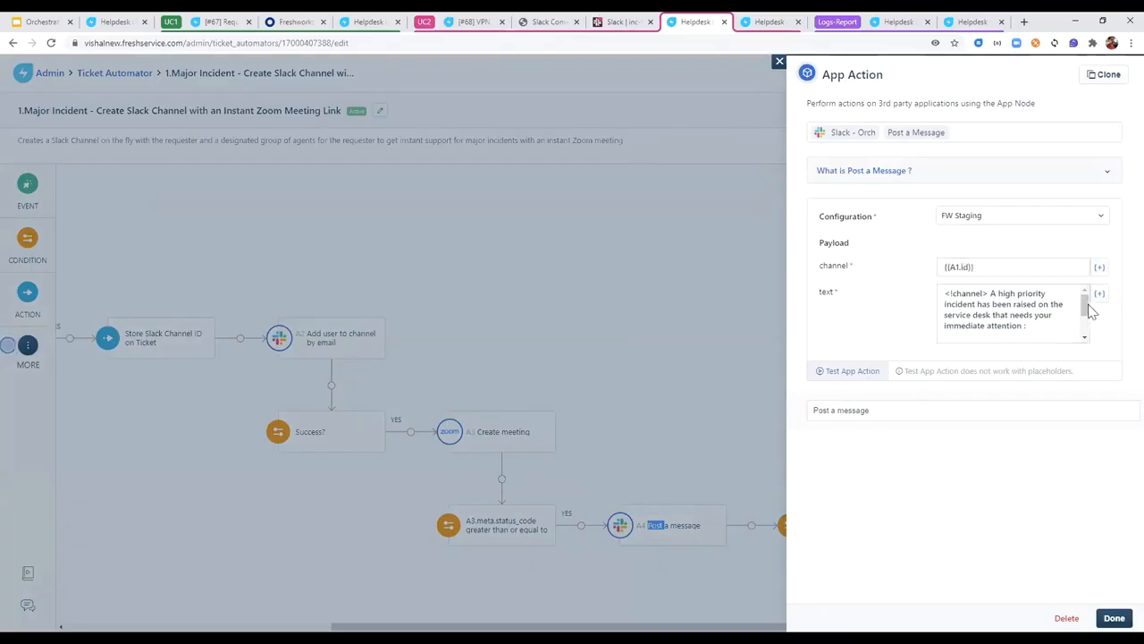
drag(1085, 301, 1083, 320)
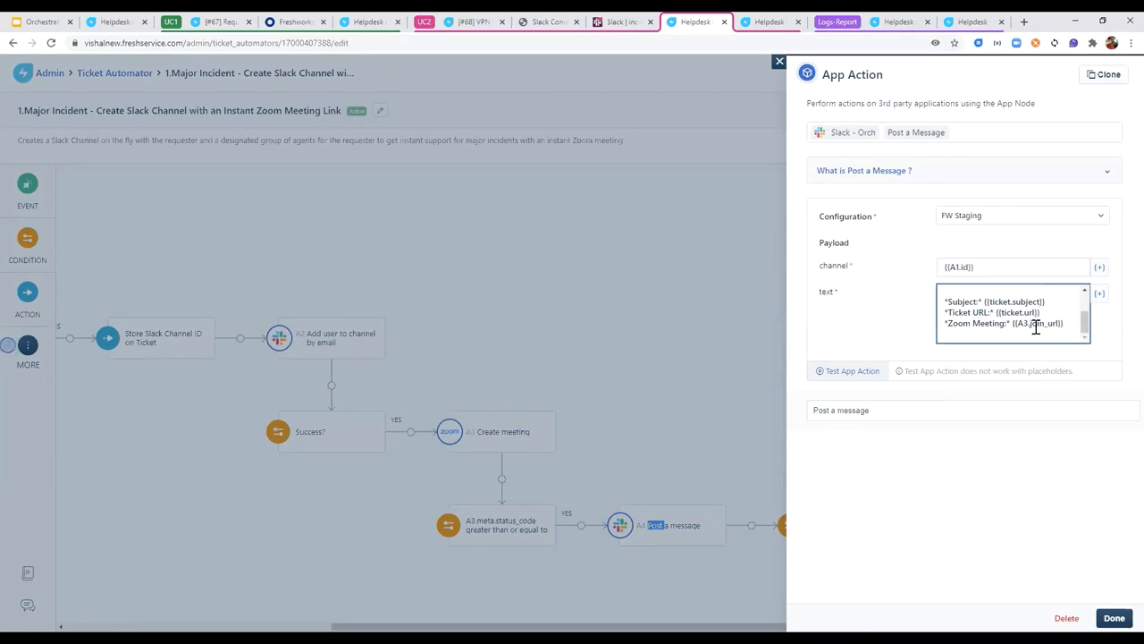
scroll(1029, 326, up, 5)
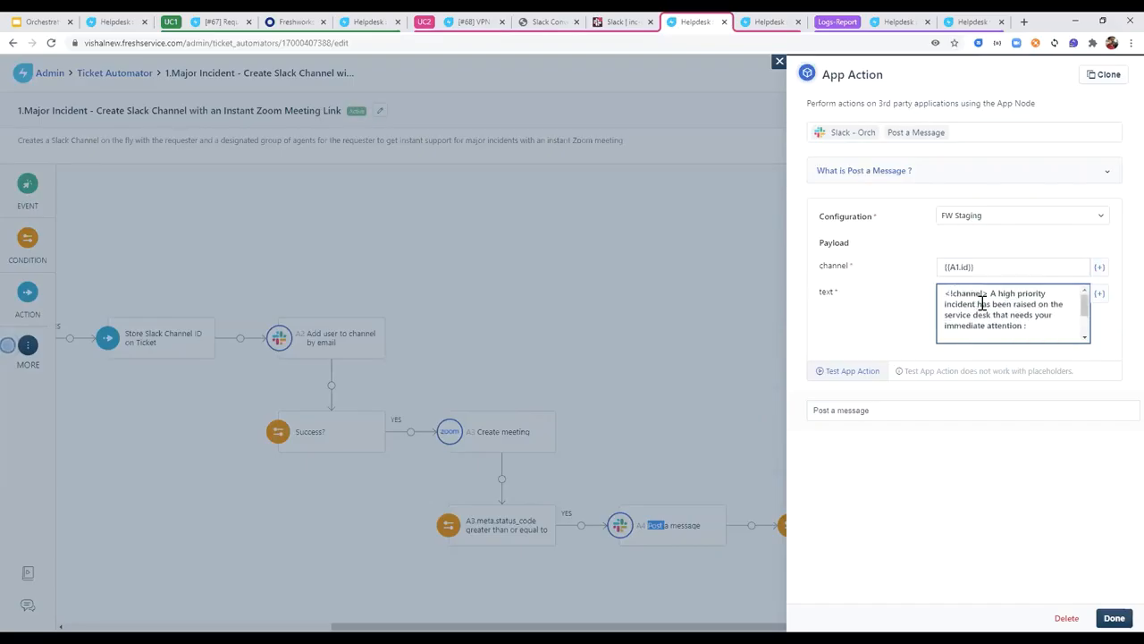
scroll(978, 304, down, 5)
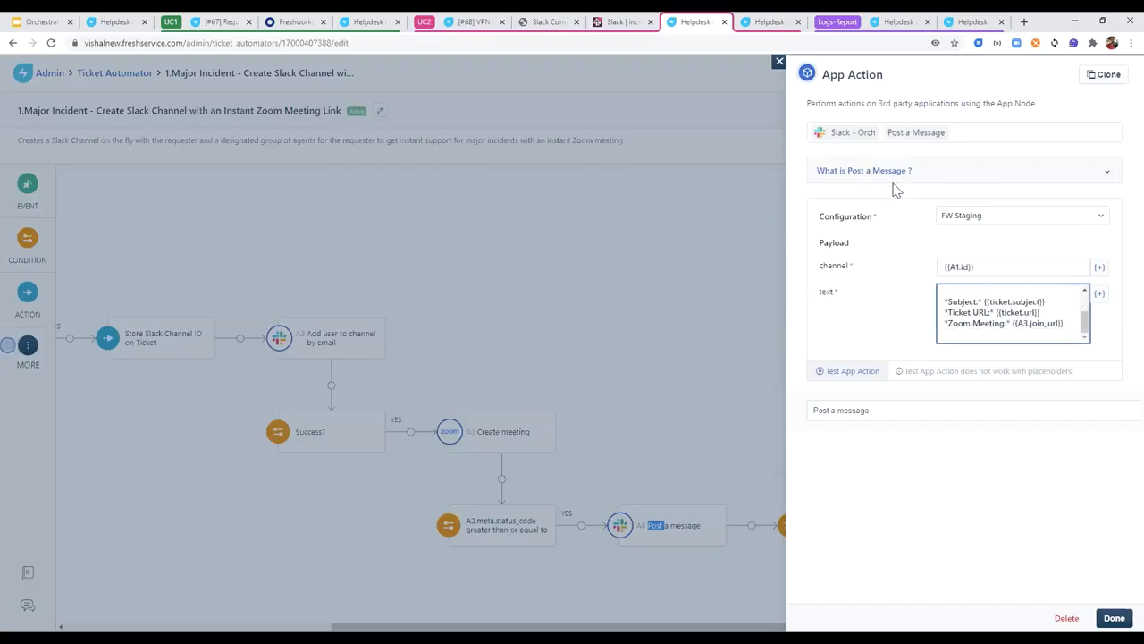
click(780, 62)
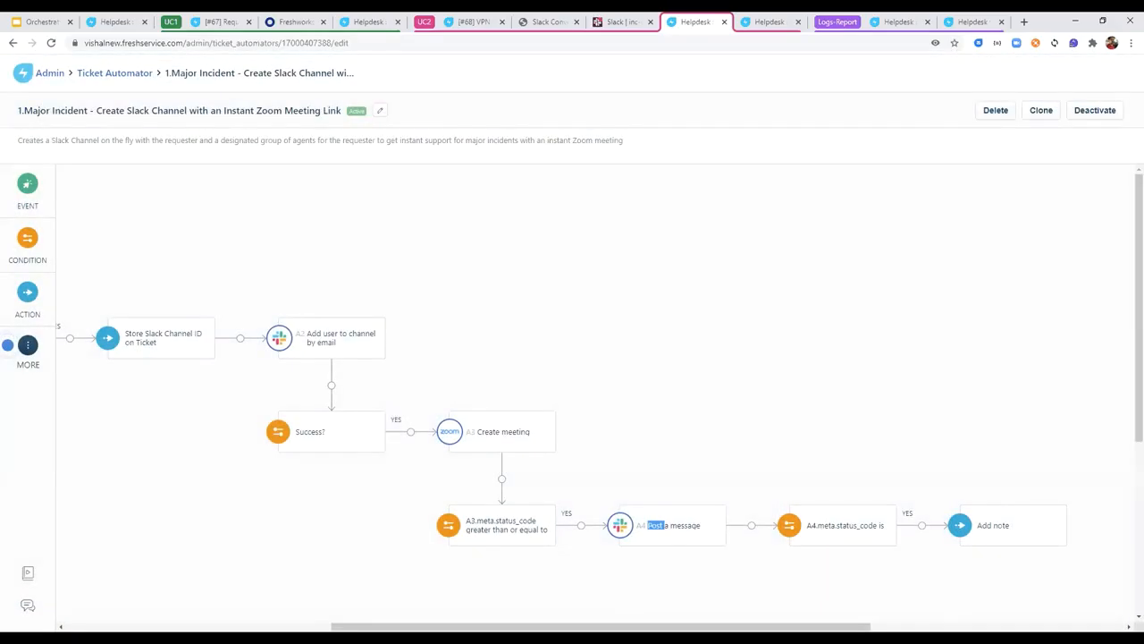
Look over the whole major incident workflow, from the Incident is raised event to the final Add note action.
click(7, 344)
drag(811, 627, 848, 627)
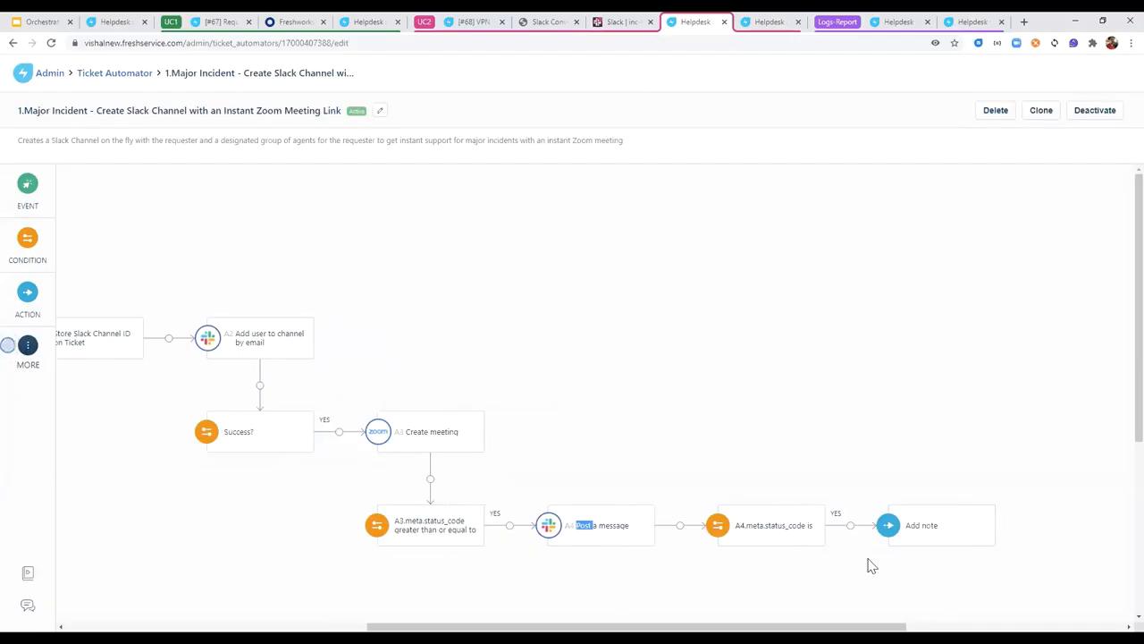
drag(705, 627, 404, 577)
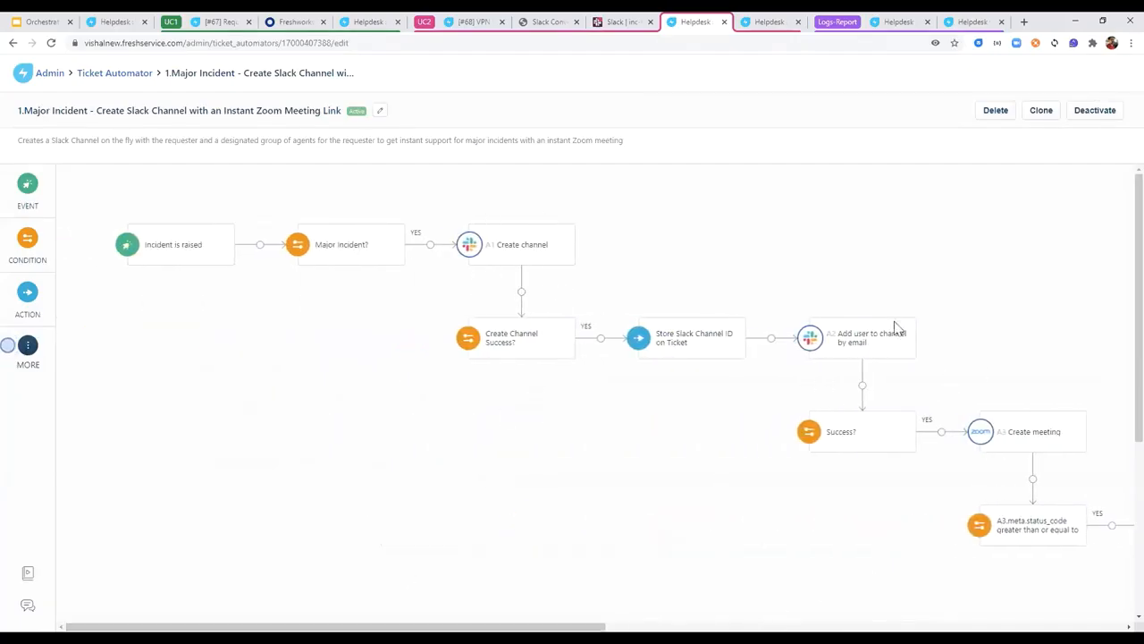
drag(556, 626, 745, 536)
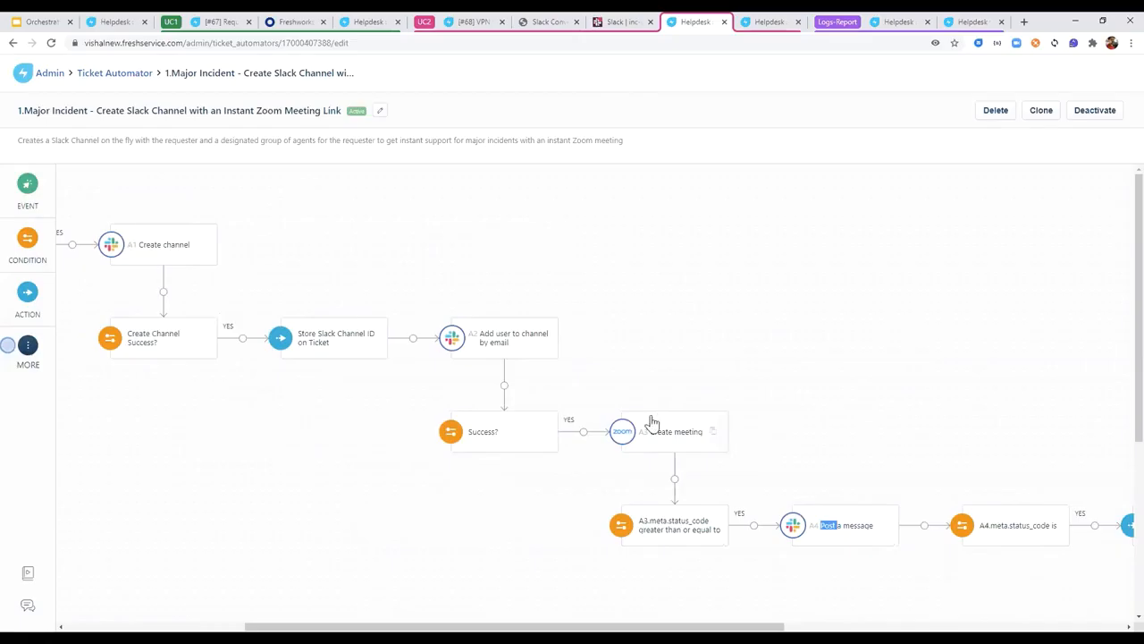
scroll(715, 559, right, 3)
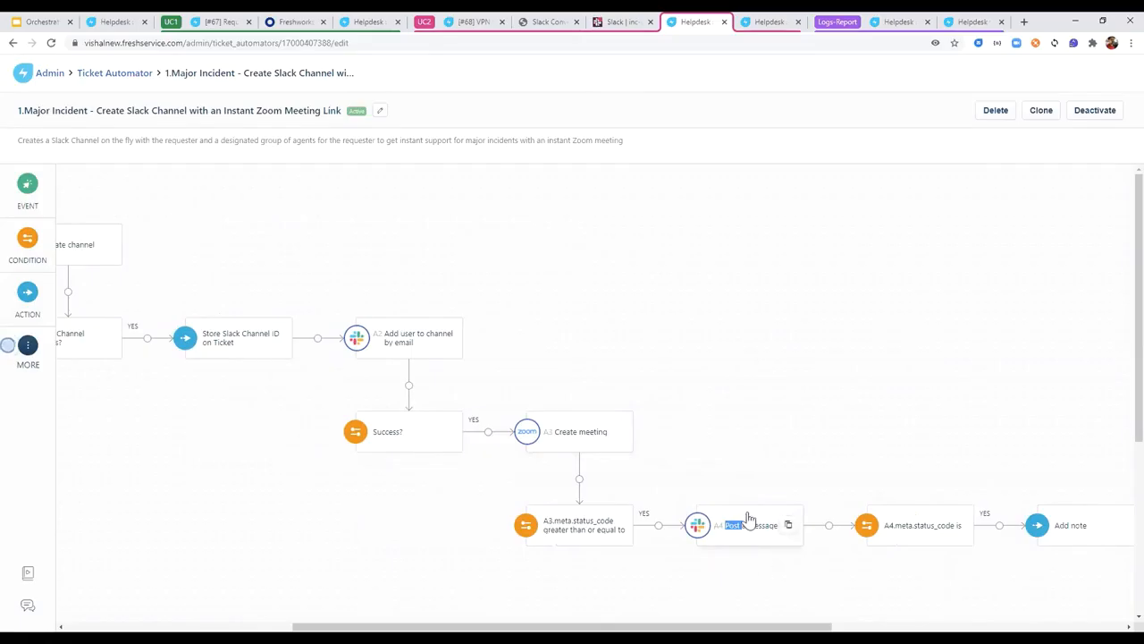
In the Attach Conv History to Ticket when Resolved workflow, inspect the Slack attach action's payload and its Ticket Fields placeholders, and close it.
click(758, 27)
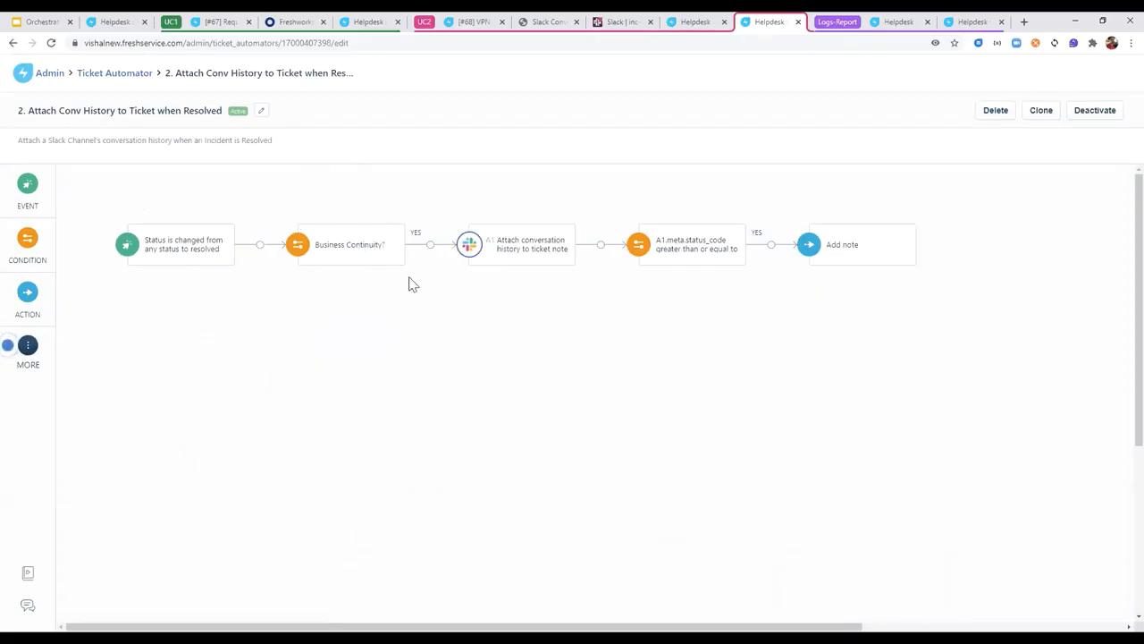
double_click(511, 250)
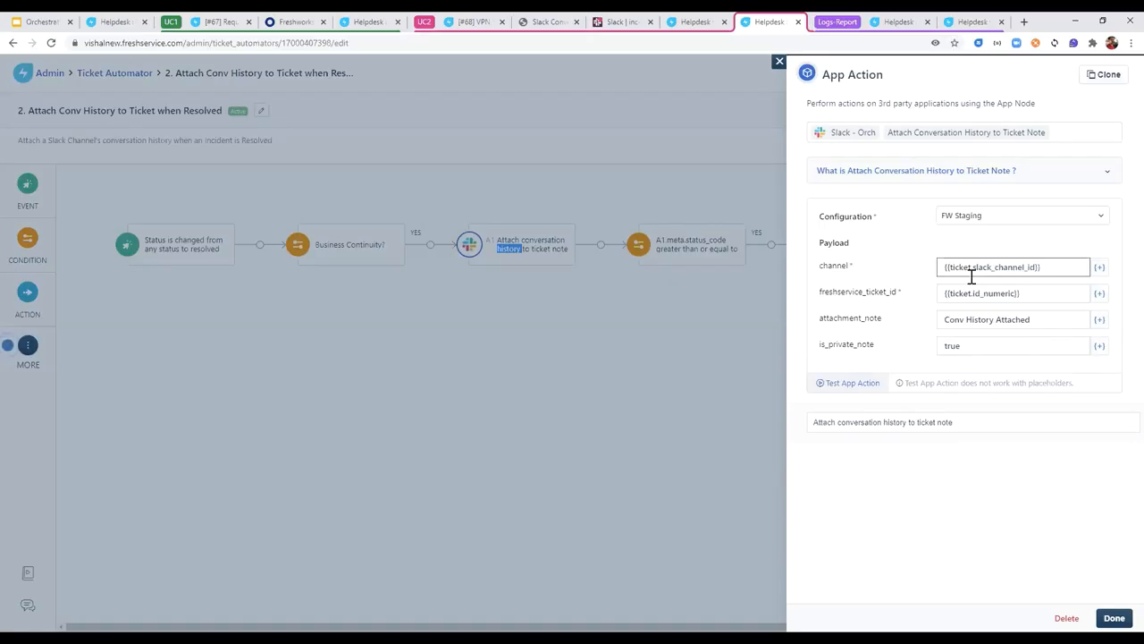
click(1099, 268)
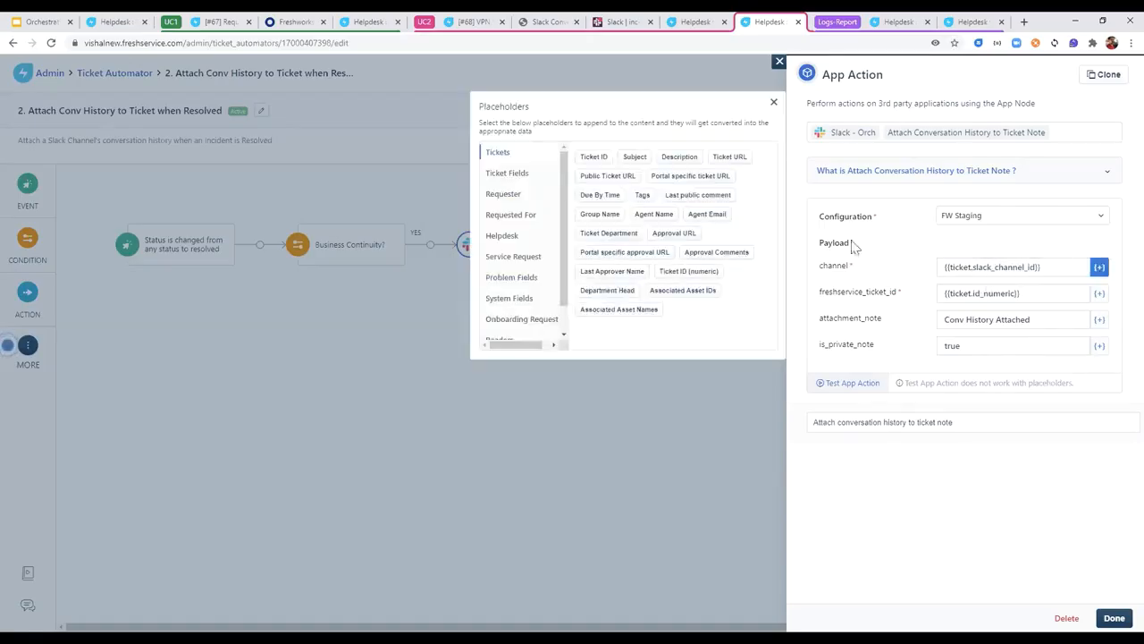
click(522, 177)
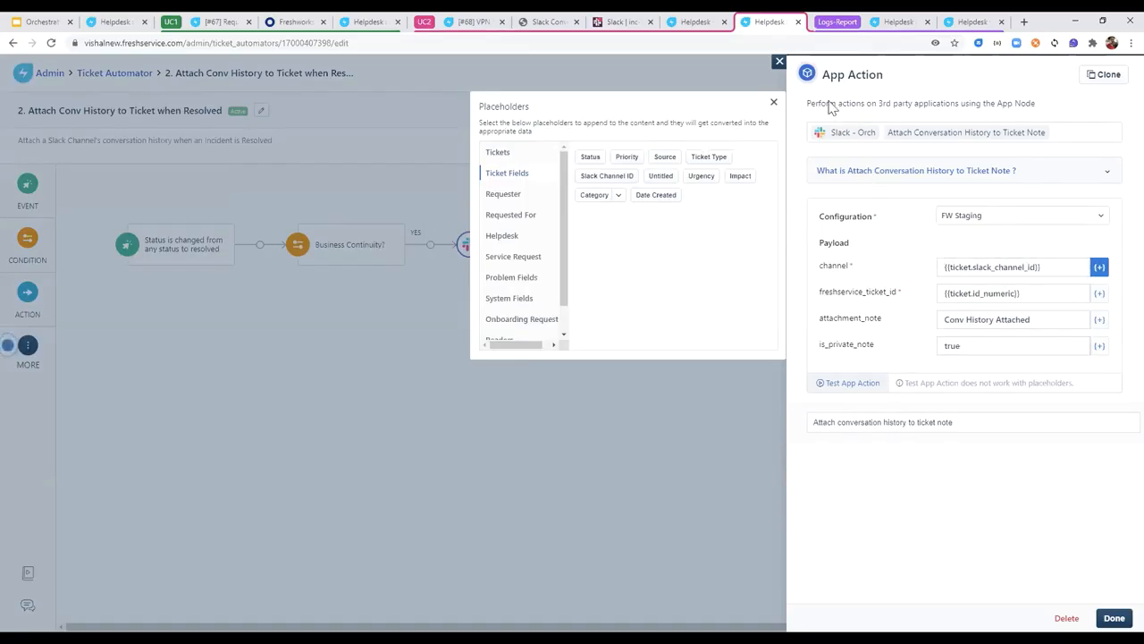
click(779, 61)
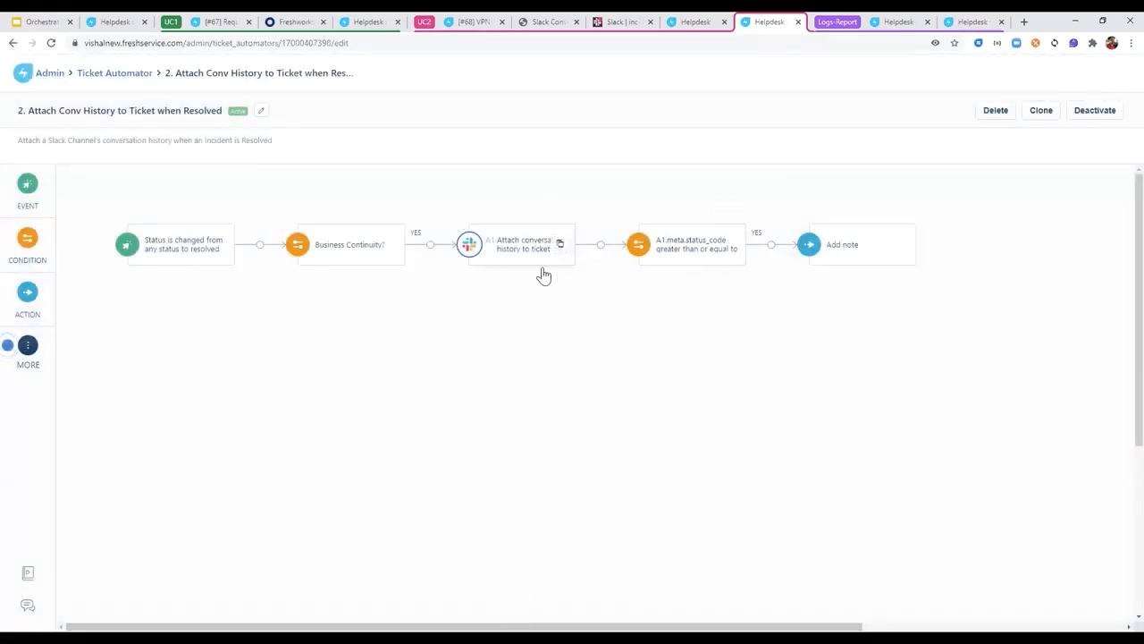
Bring the Attach Conv History to Ticket when Resolved workflow into an editable draft by inserting an app node before Add note.
mouse_move(31, 358)
drag(71, 333, 769, 246)
click(720, 250)
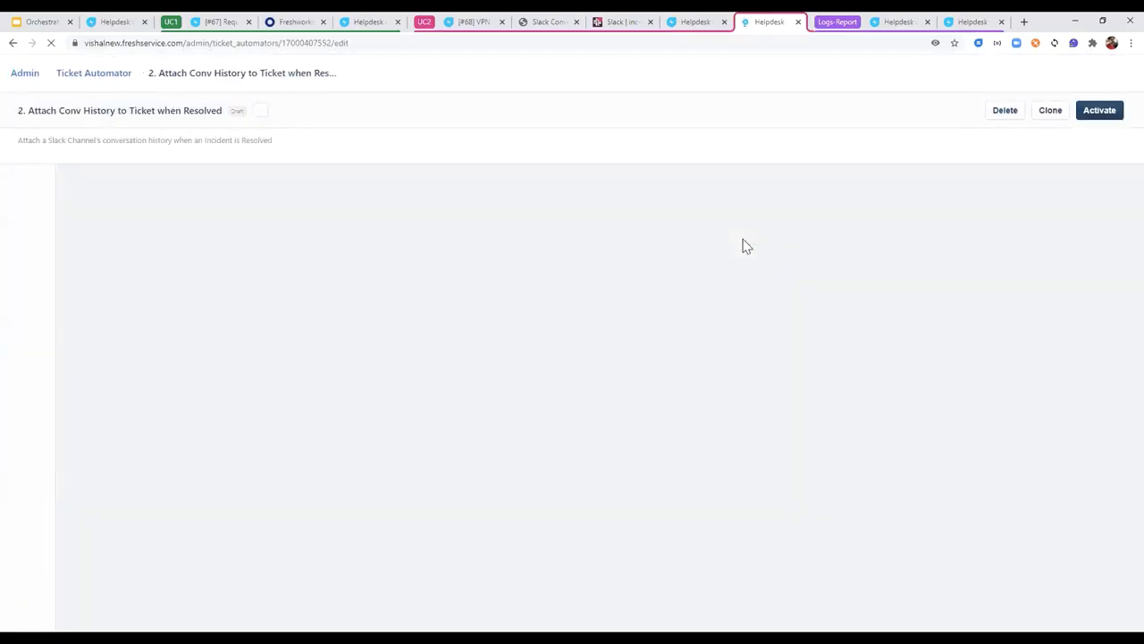
Try out an app node before Add note with the Slack - Orch Archive Channel action, and close it without saving.
mouse_move(31, 357)
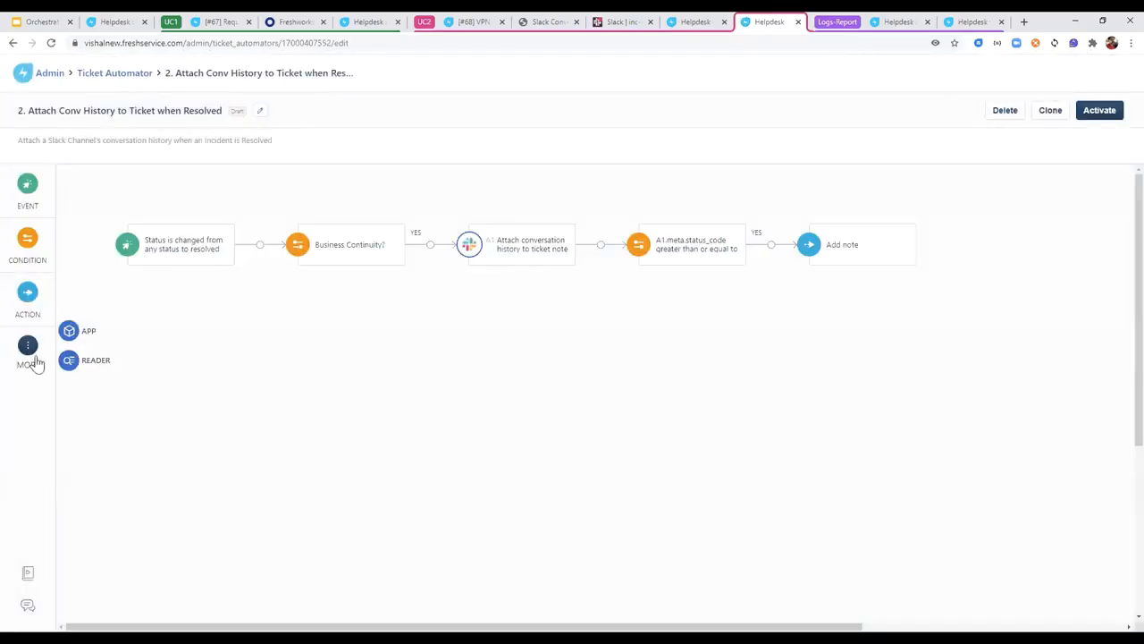
drag(72, 331, 774, 237)
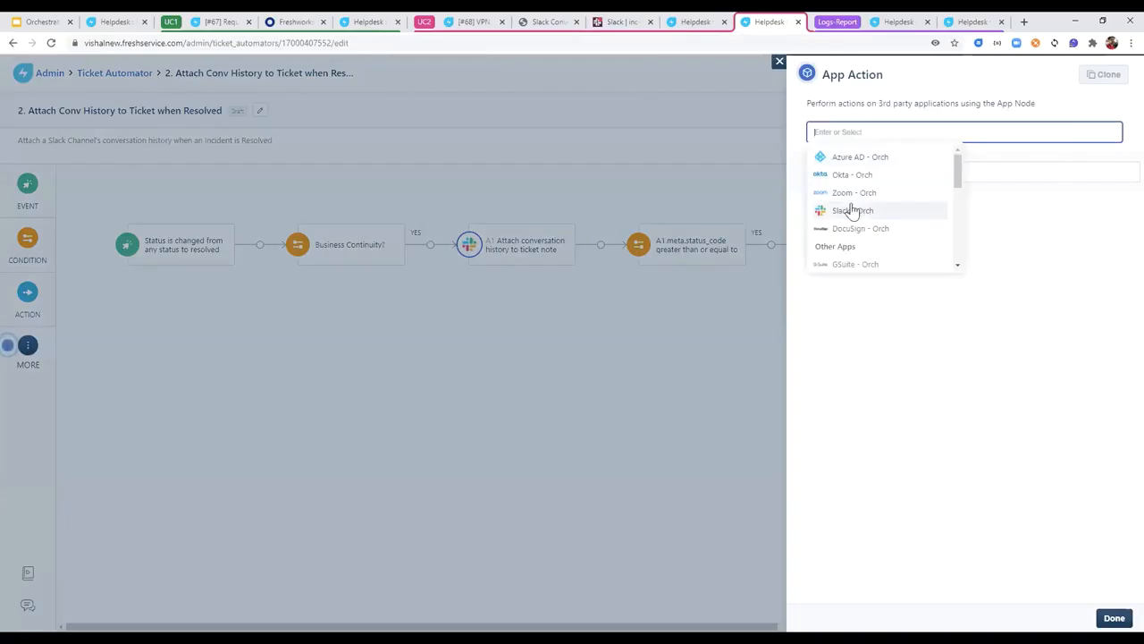
click(853, 209)
text(ad)
key(BackSpace)
text(rch)
click(921, 158)
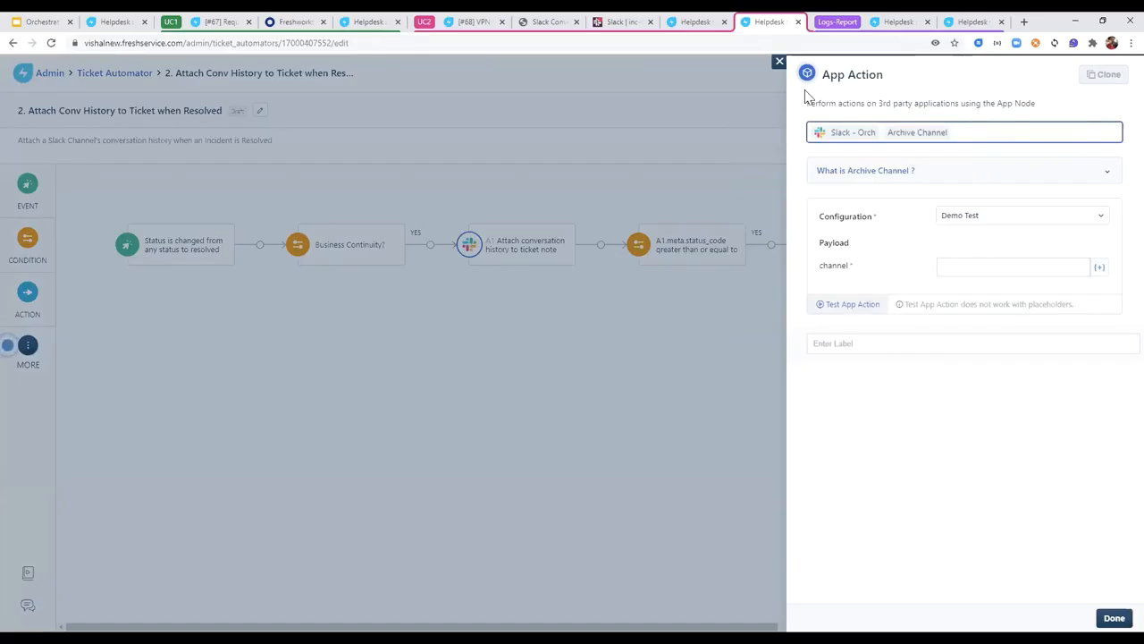
click(779, 61)
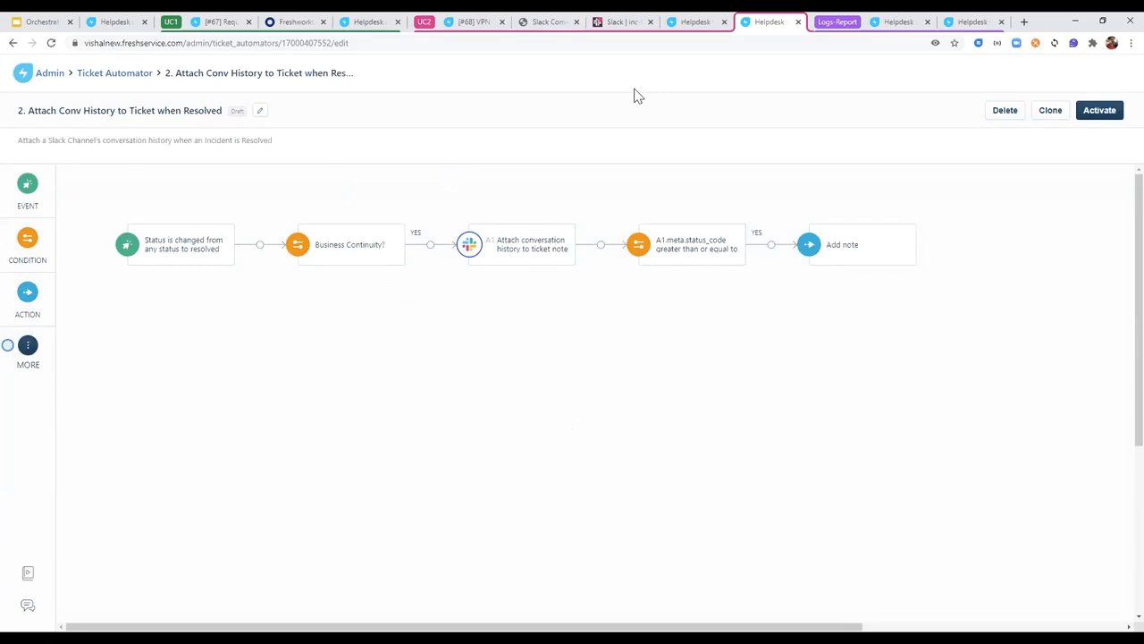
key(alt+Tab)
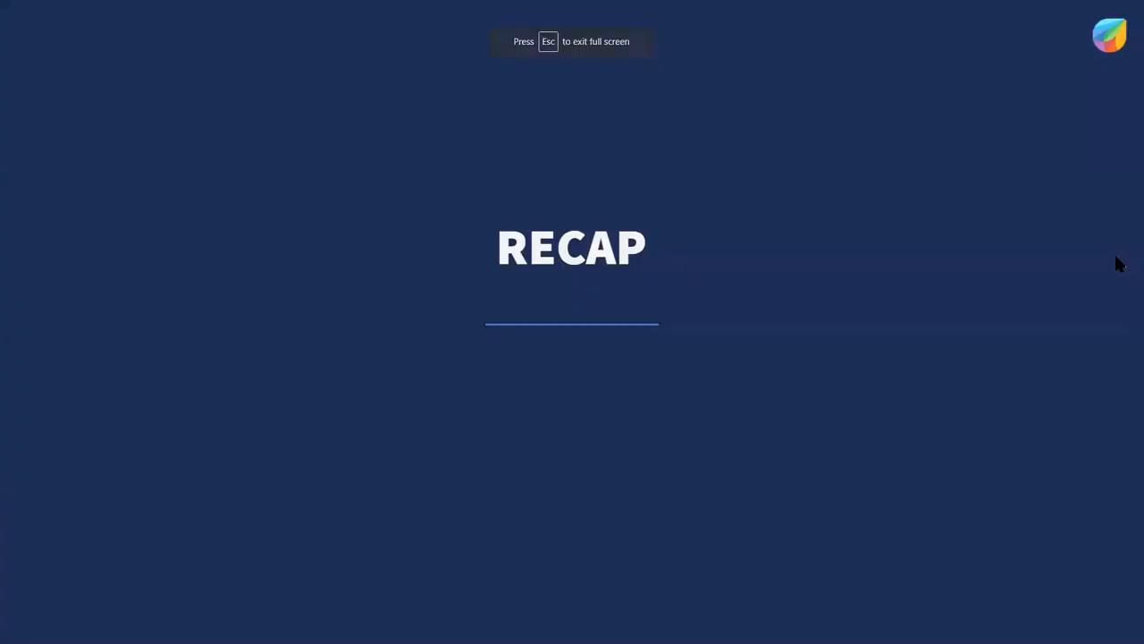
key(Right)
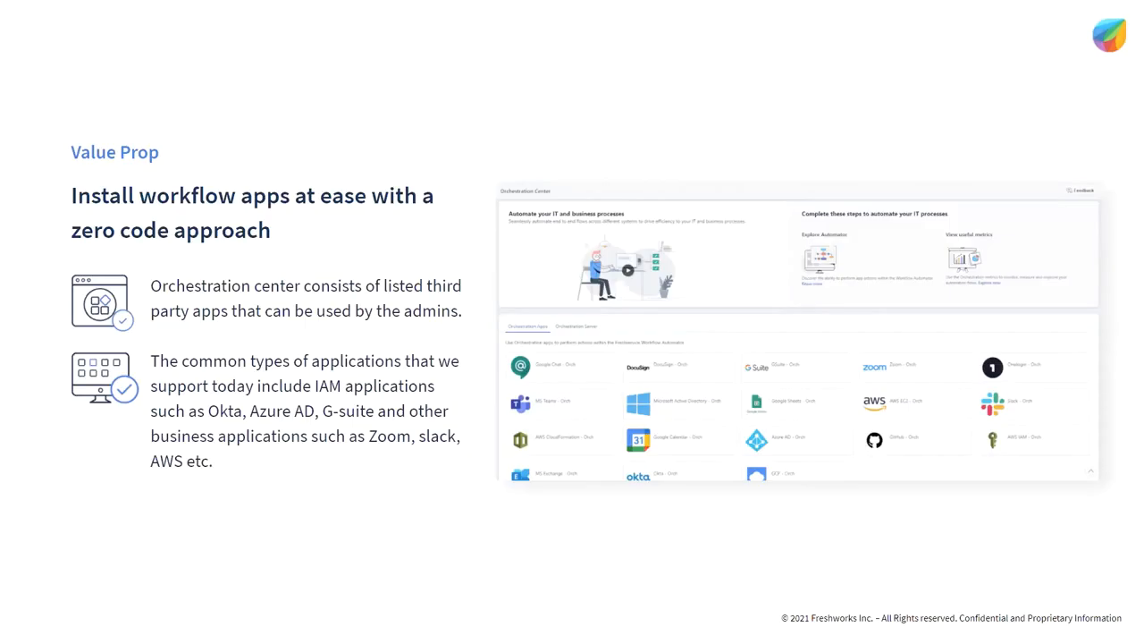
key(Right)
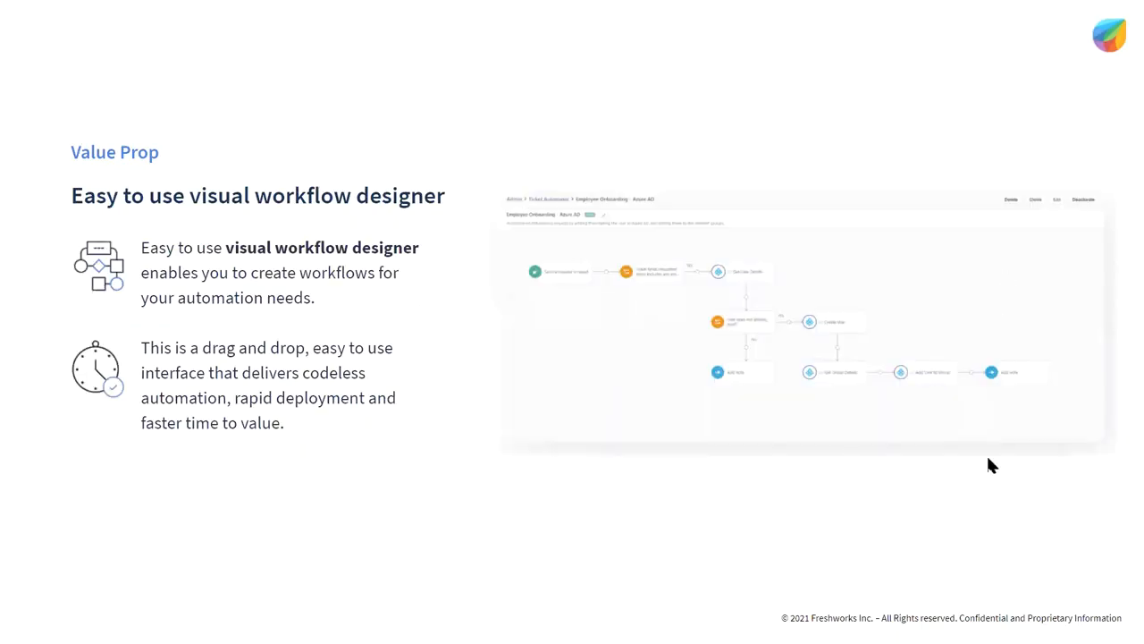
key(Right)
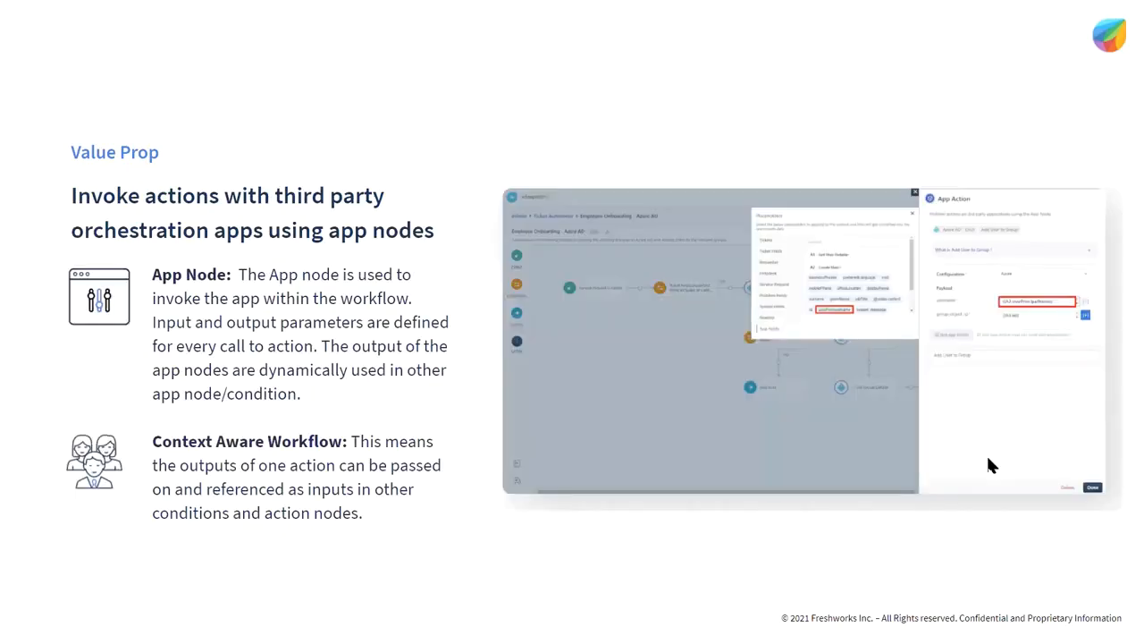